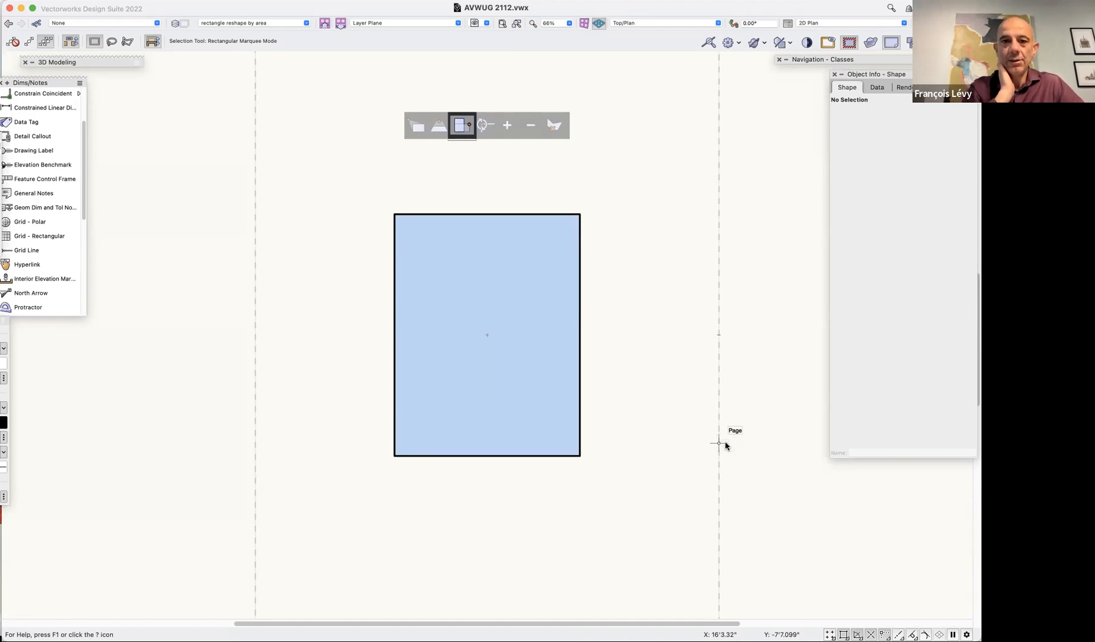
Select the blue rectangle, activate Reshape in Move Edges Preserve Area mode, and clear the 3D Modeling and Dims/Notes palettes from the workspace
left_click(520, 321)
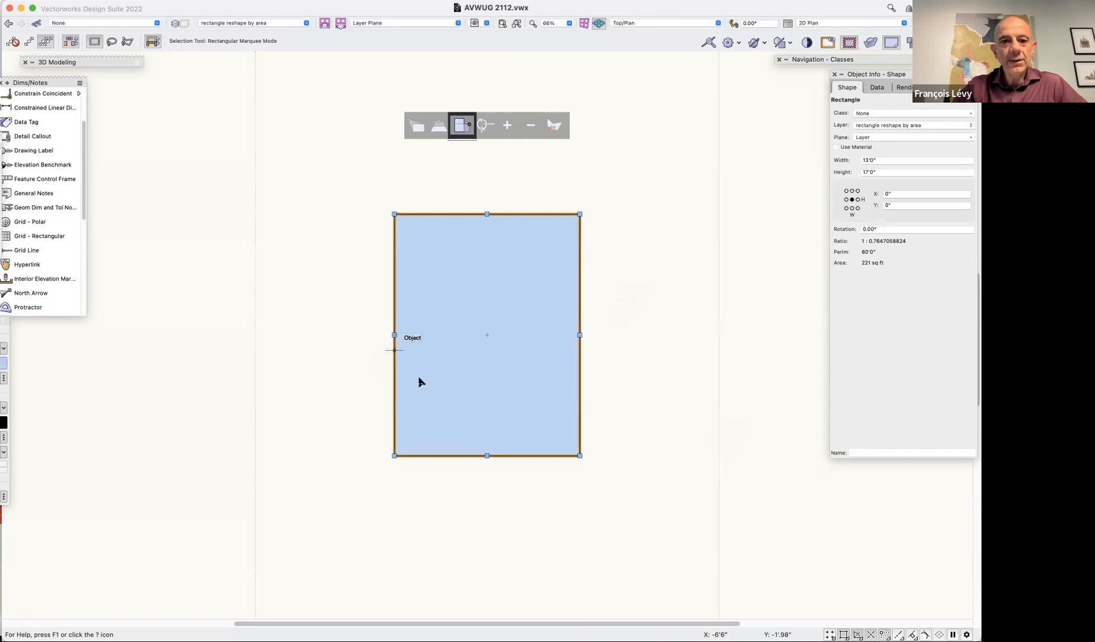
left_click(21, 82)
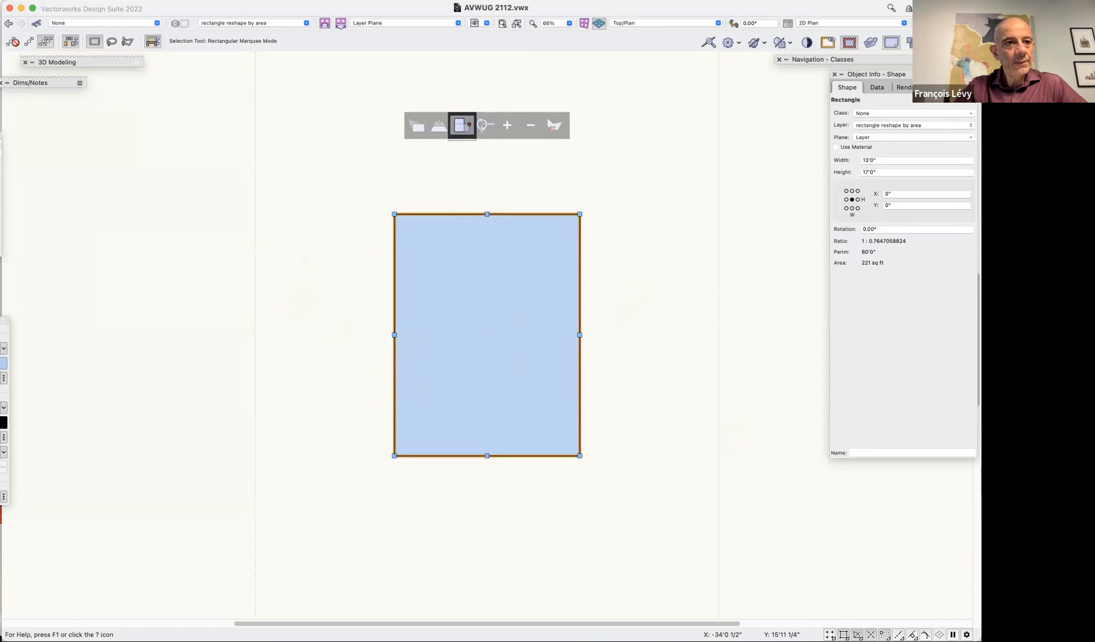
left_click_drag(19, 42, 220, 115)
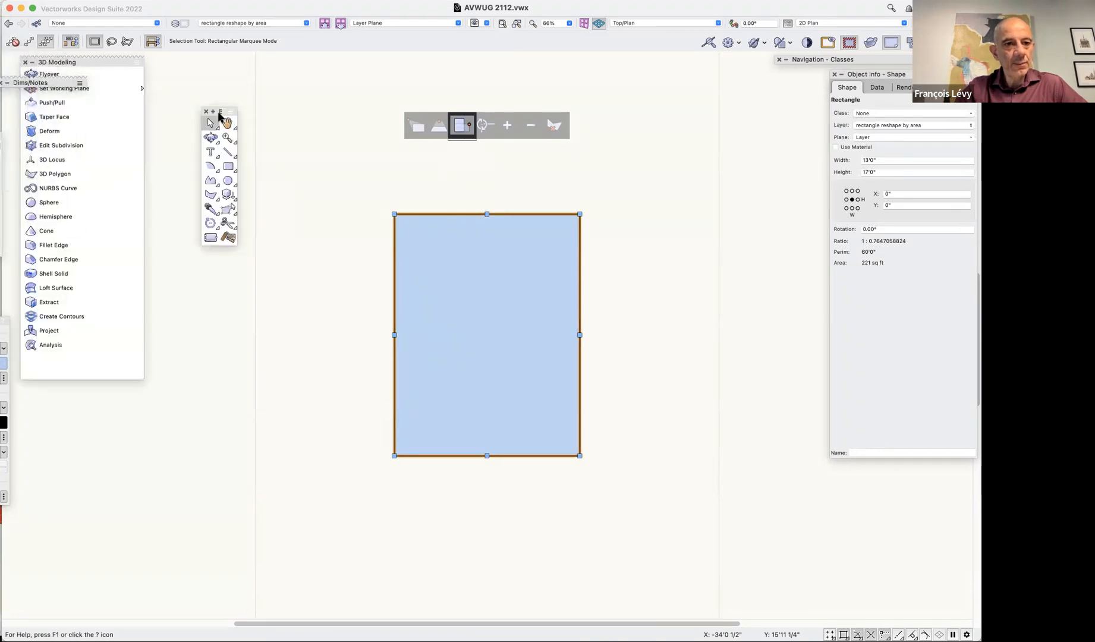
left_click(229, 211)
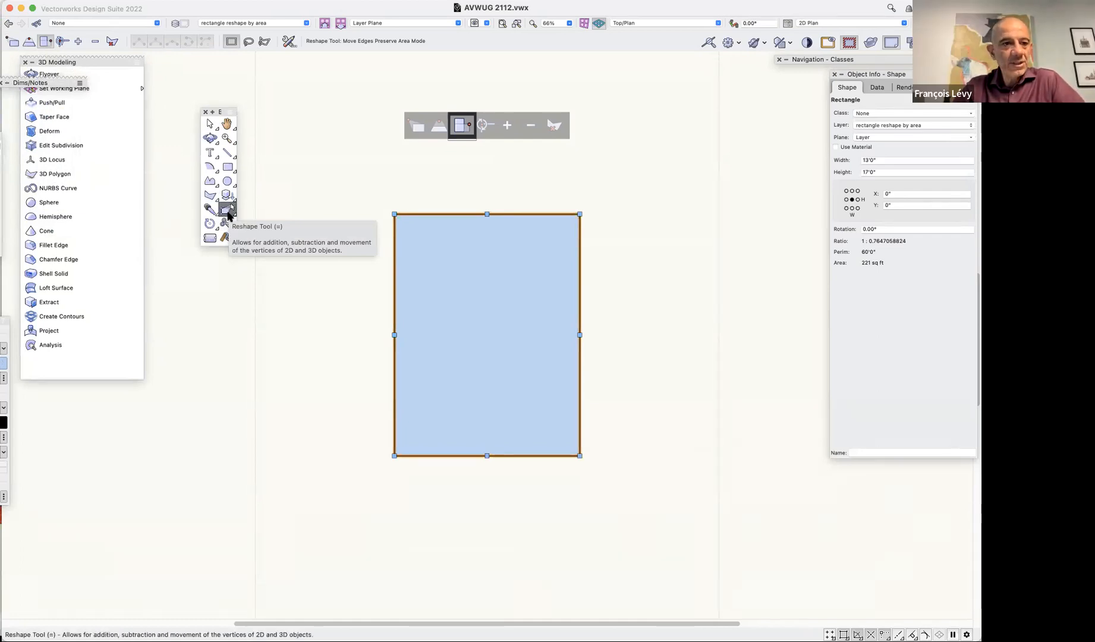
left_click(26, 63)
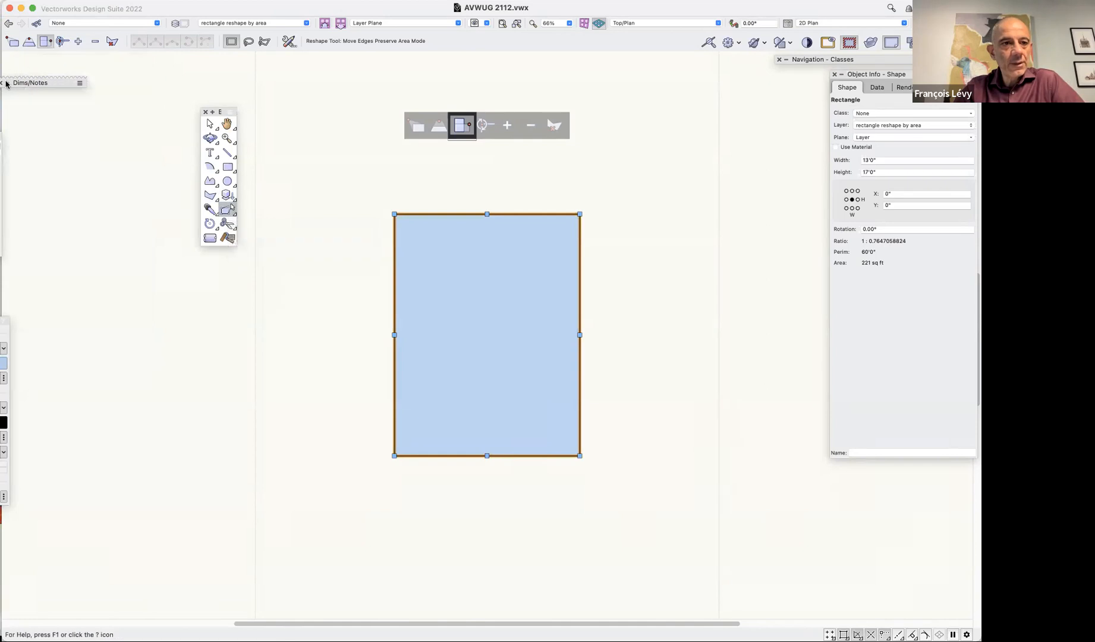
mouse_move(20, 81)
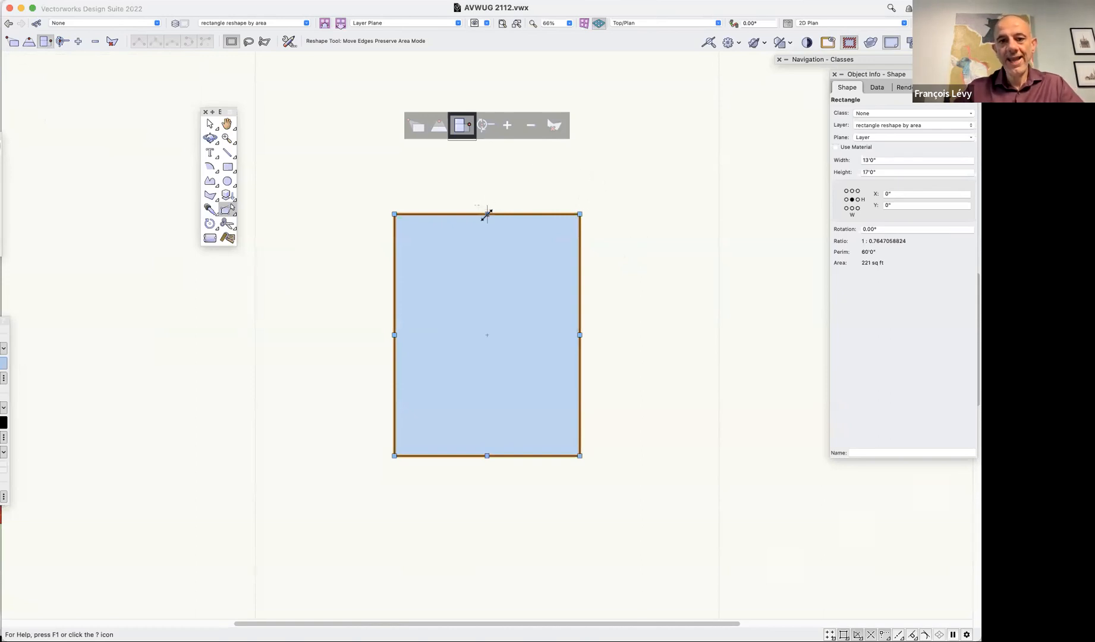
Place the Object Info palette beside the rectangle and lower its top edge at constant area, to about 21'1" wide by 10'6" high
mouse_move(487, 214)
left_mouse_down()
mouse_move(489, 156)
mouse_move(497, 356)
mouse_move(484, 217)
left_mouse_up()
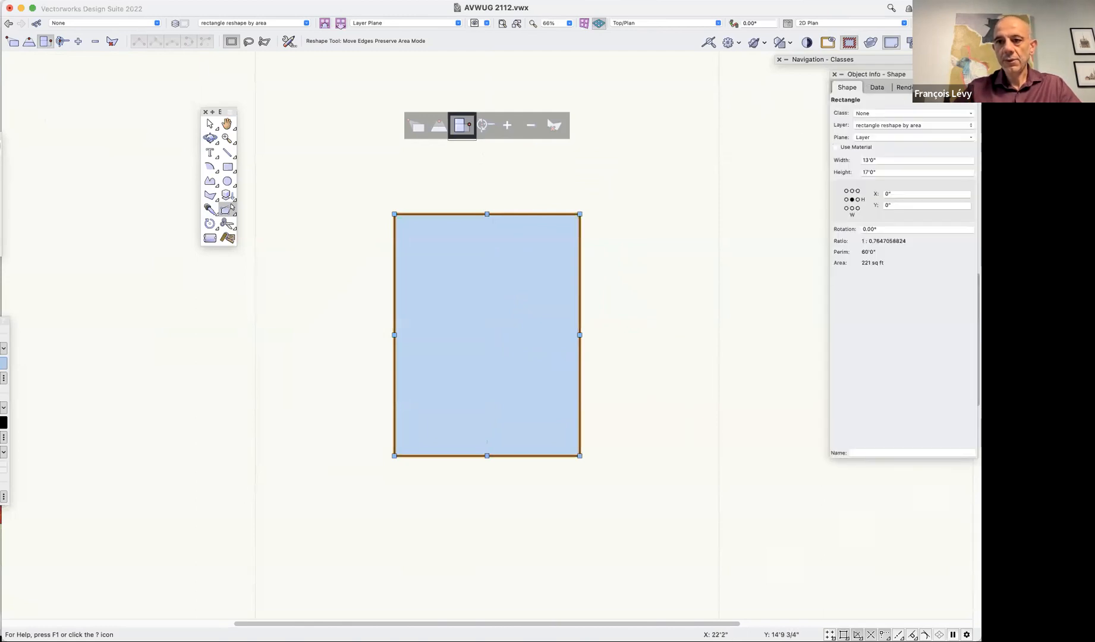
left_click_drag(881, 76, 716, 90)
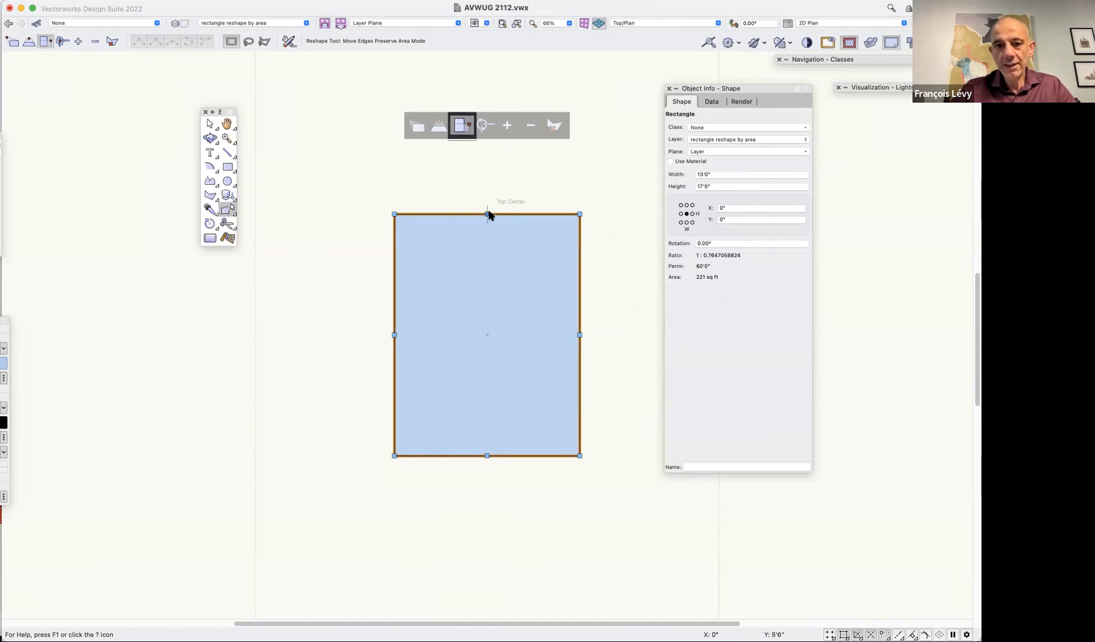
left_click_drag(487, 214, 487, 307)
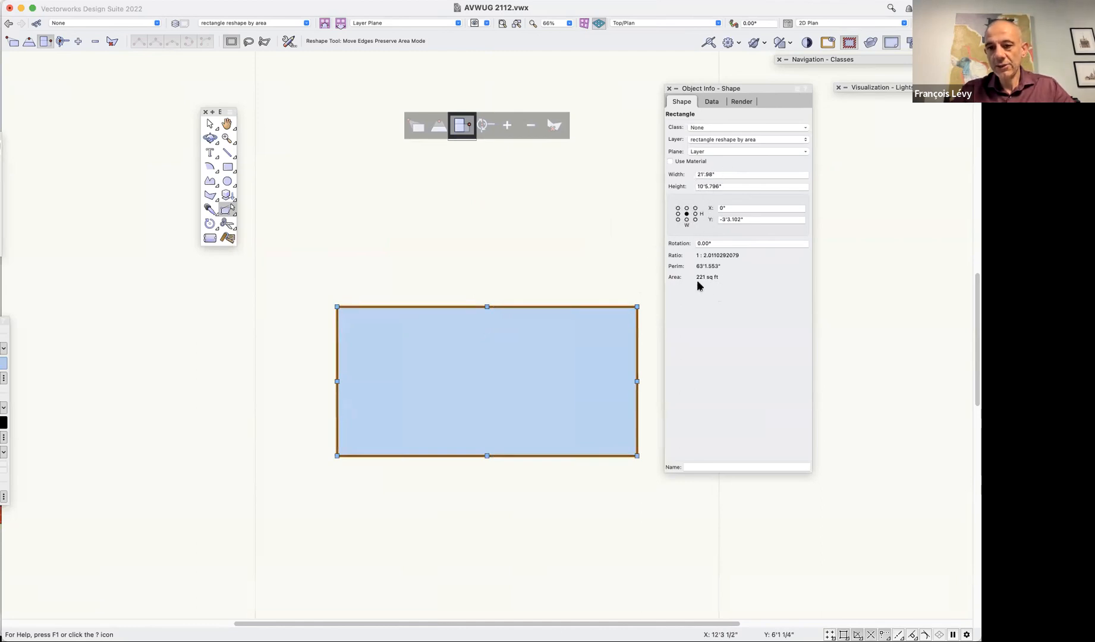
Reshape the rectangle's edges at constant area until it is about 14'9" wide by 15'0" high
left_click_drag(487, 307, 485, 224)
left_click_drag(345, 215, 437, 188)
left_click_drag(327, 324, 498, 242)
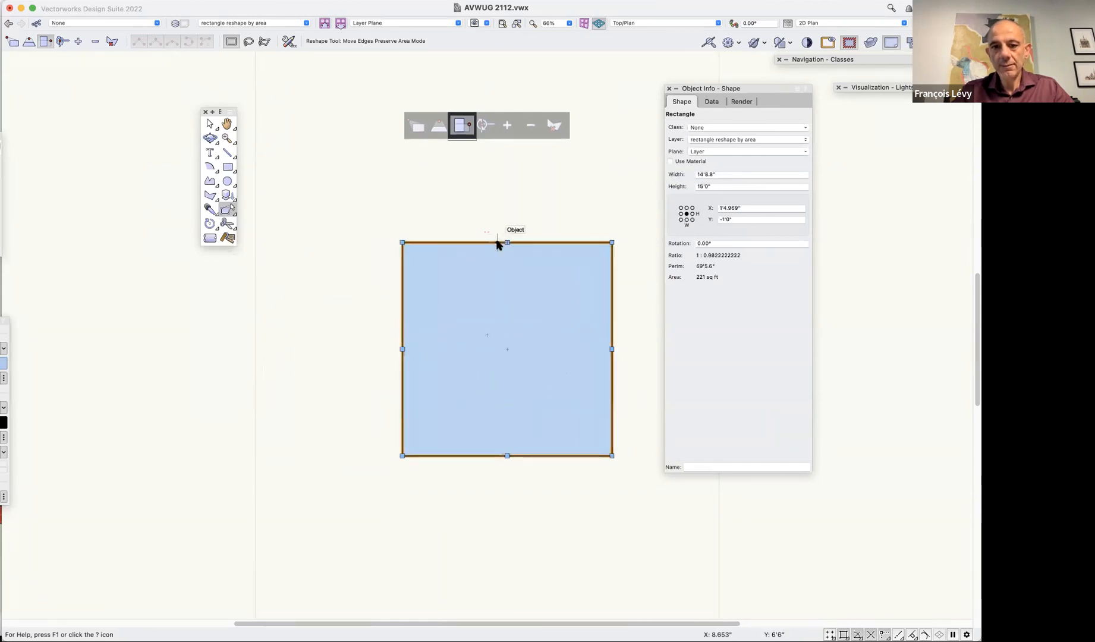
Move the rectangle's side and bottom edges at constant area, ending at about 20'0" wide by 11'1" high
left_click_drag(466, 345, 496, 350)
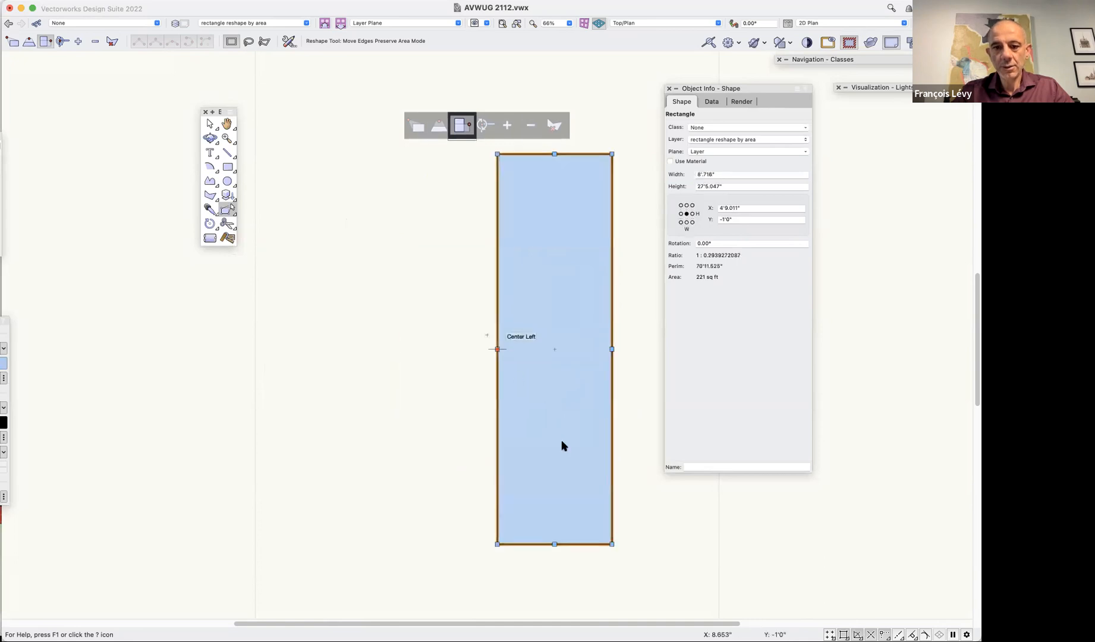
left_click_drag(554, 544, 488, 349)
left_click_drag(440, 252, 384, 252)
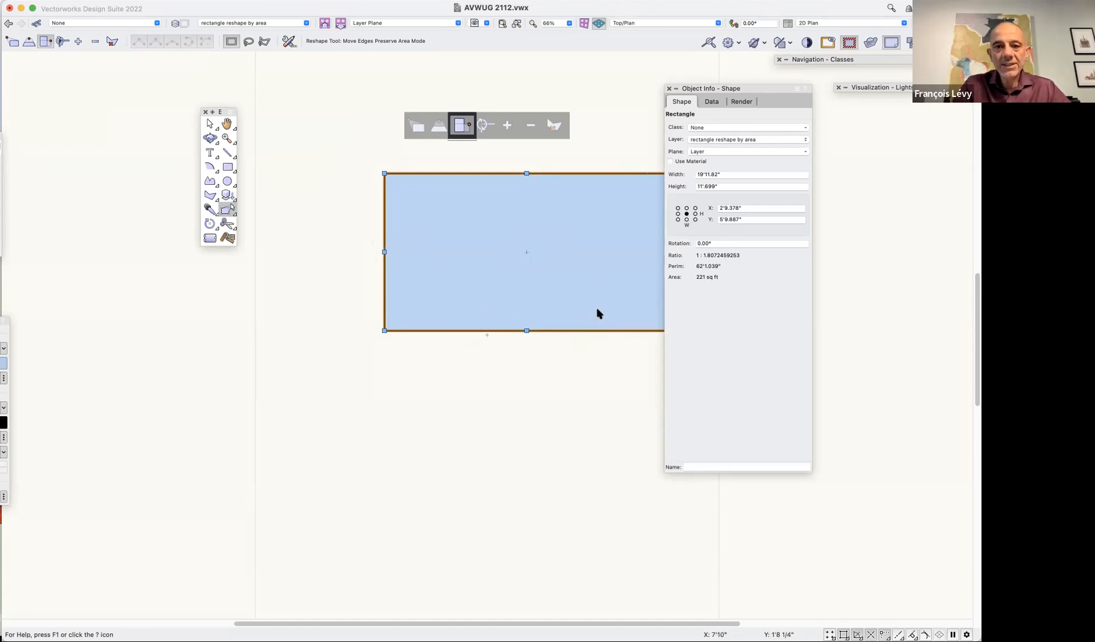
Move the whole rectangle so its center sits at about X -1'11", Y -2"
left_click_drag(570, 168, 515, 263)
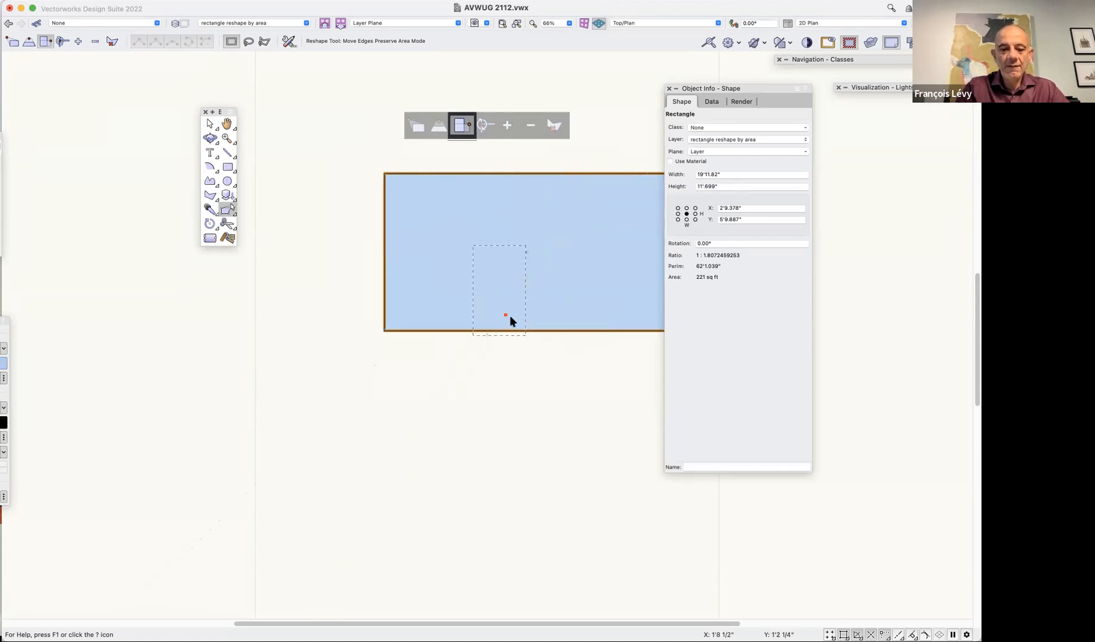
key("x")
left_click_drag(504, 365, 501, 390)
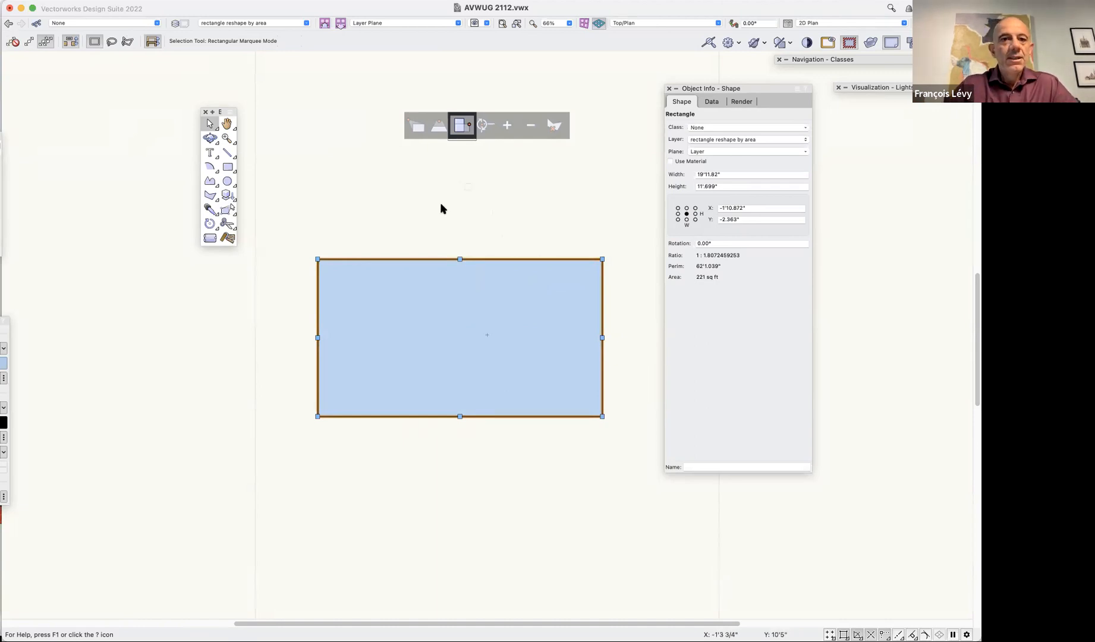
Open the repeat/recent commands view, deselect the screenshot image, and move the tool and Object Info palettes clear of the images
left_click(476, 23)
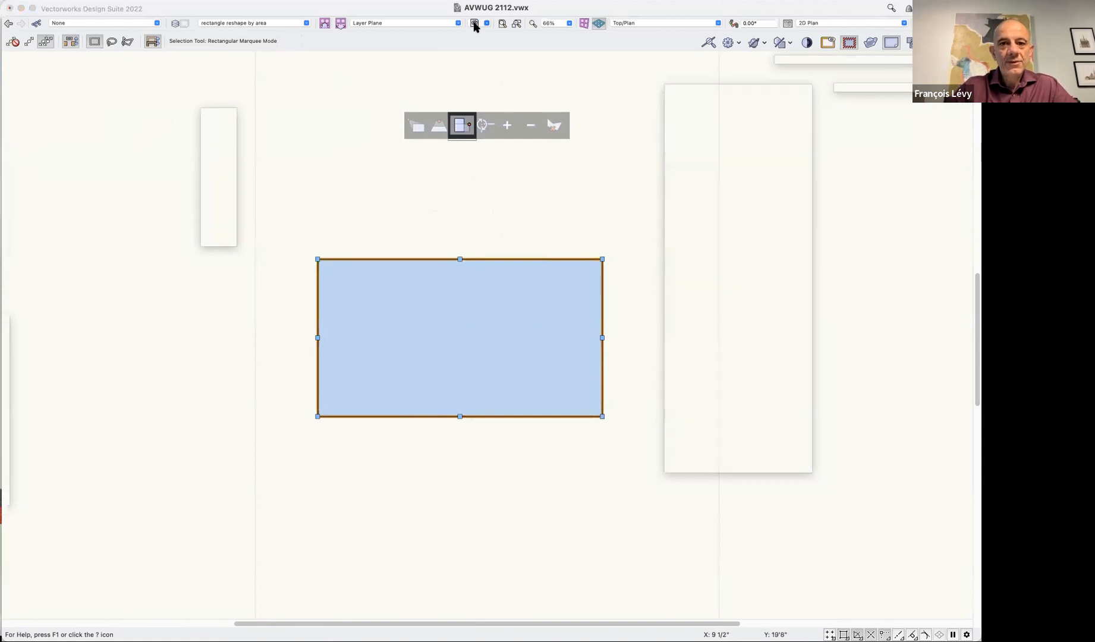
left_click(504, 107)
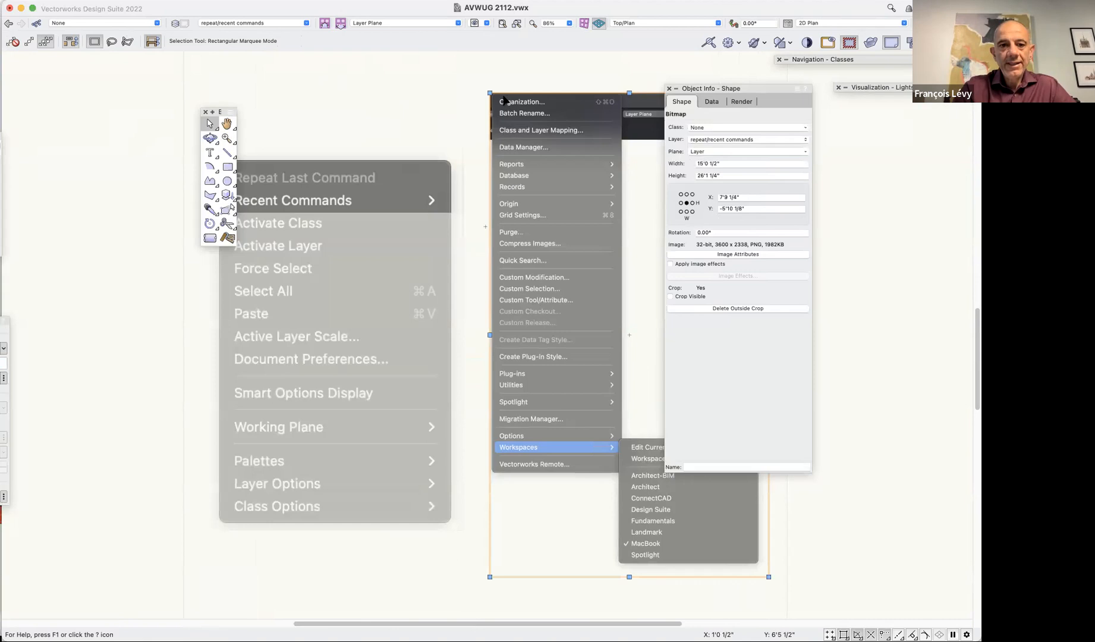
left_click_drag(215, 116, 54, 106)
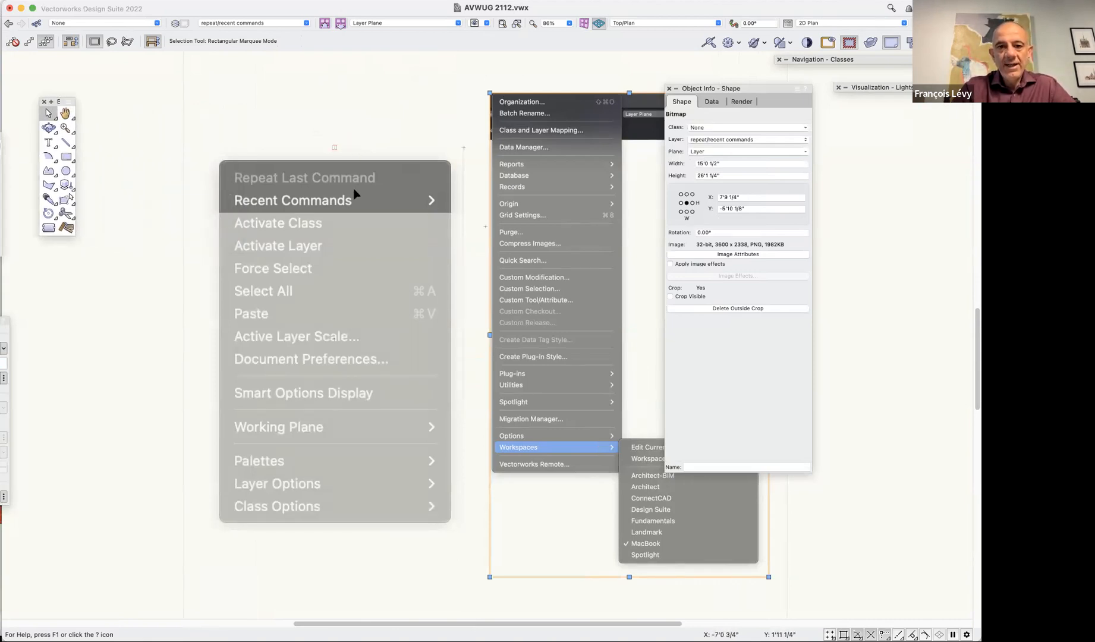
left_click(370, 97)
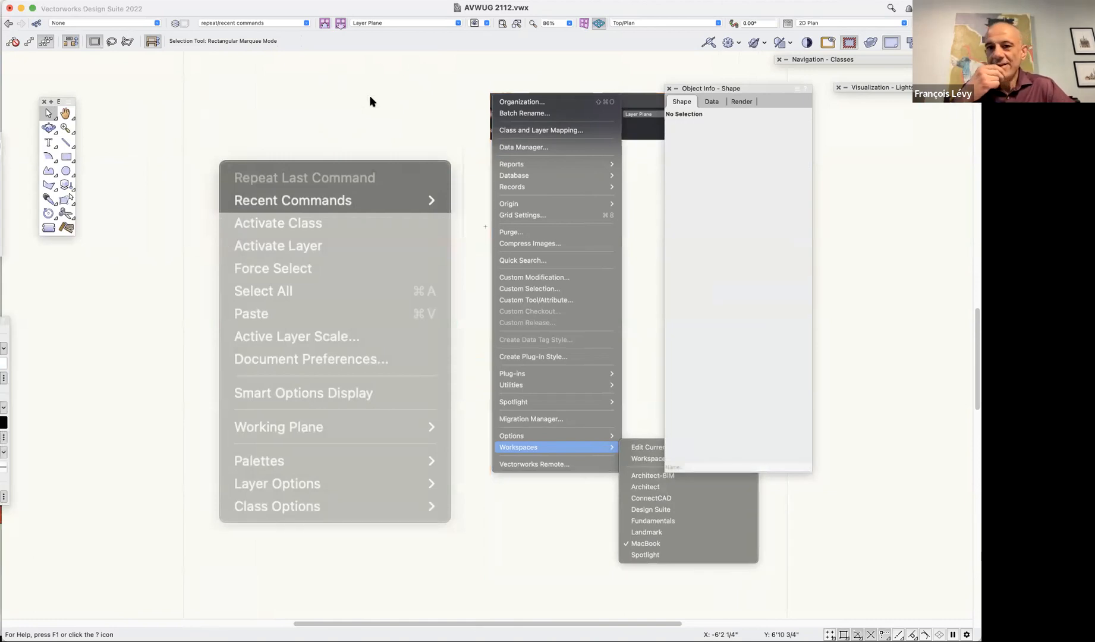
left_click_drag(745, 88, 890, 105)
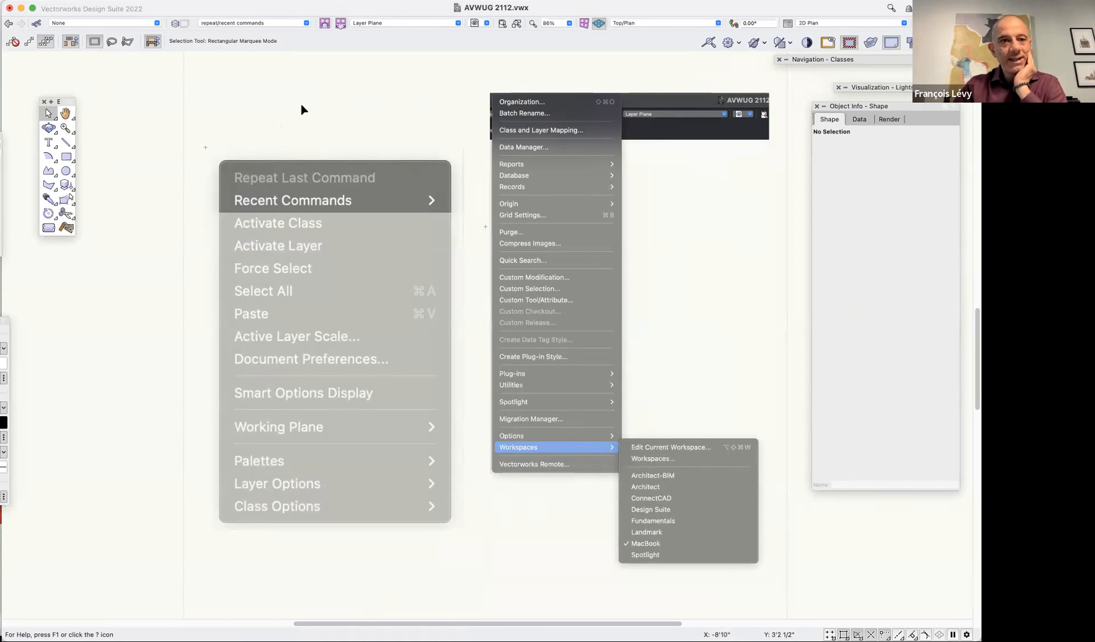
Switch the active workspace to Architect
left_click(273, 0)
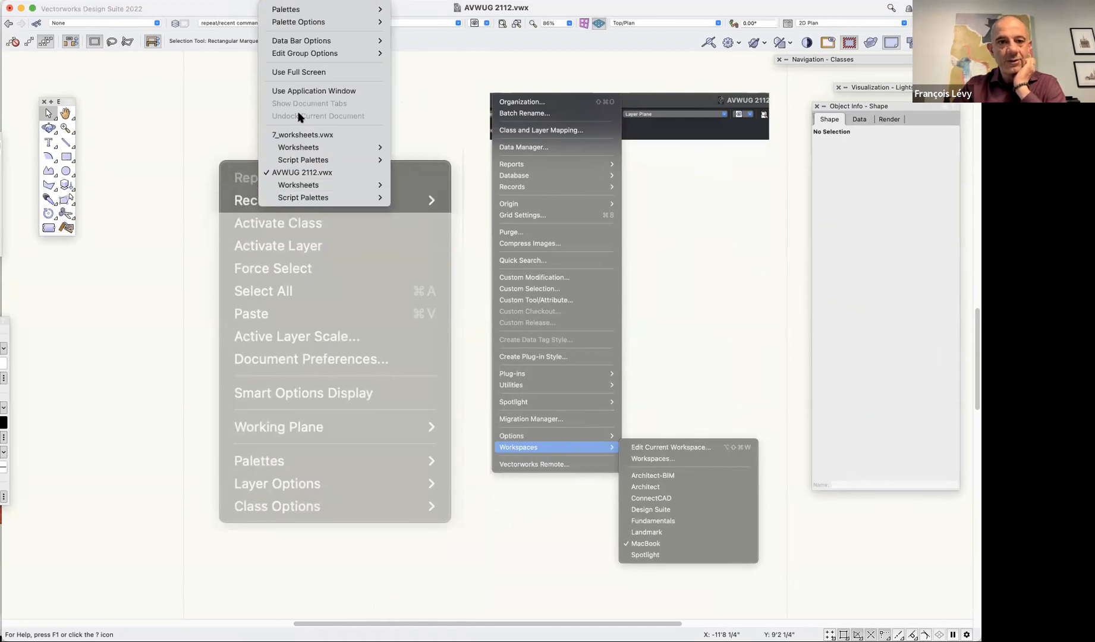
mouse_move(224, 1)
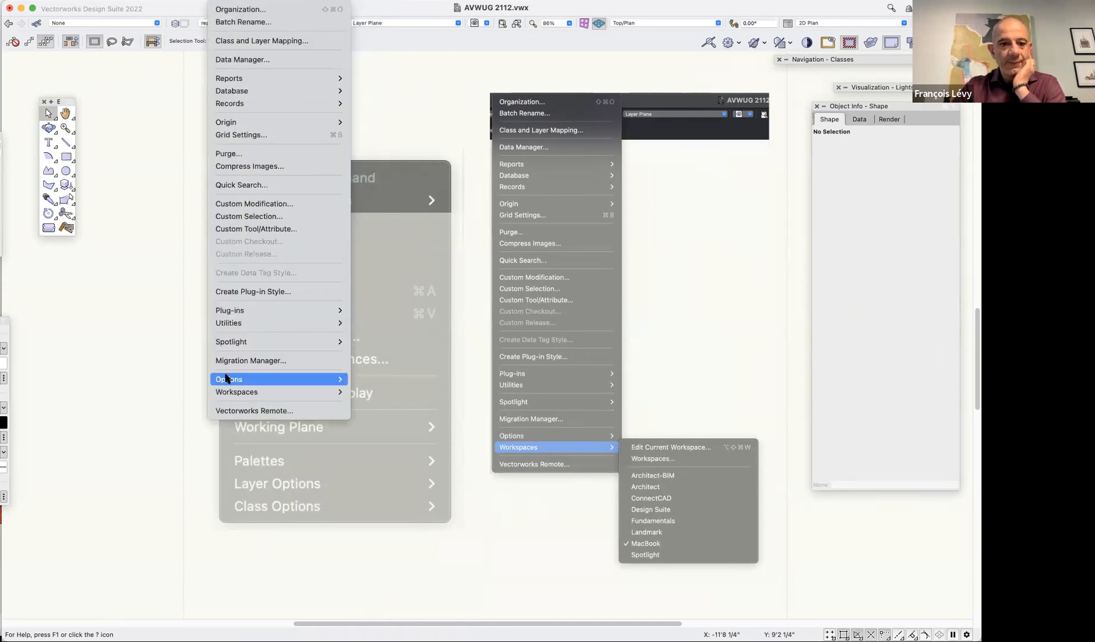
mouse_move(260, 394)
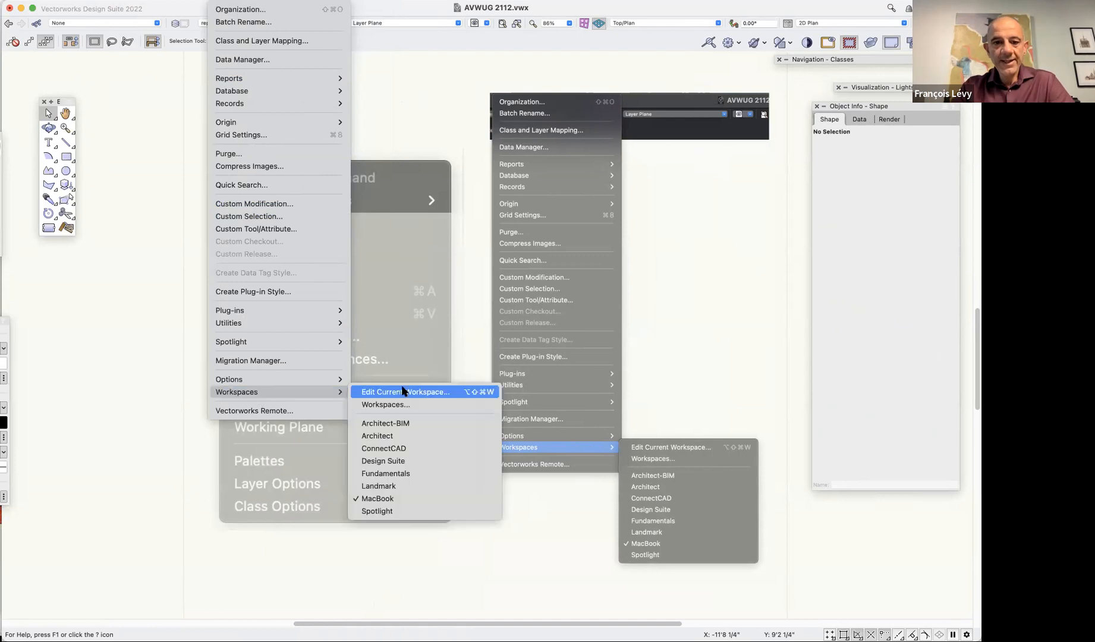
left_click(393, 437)
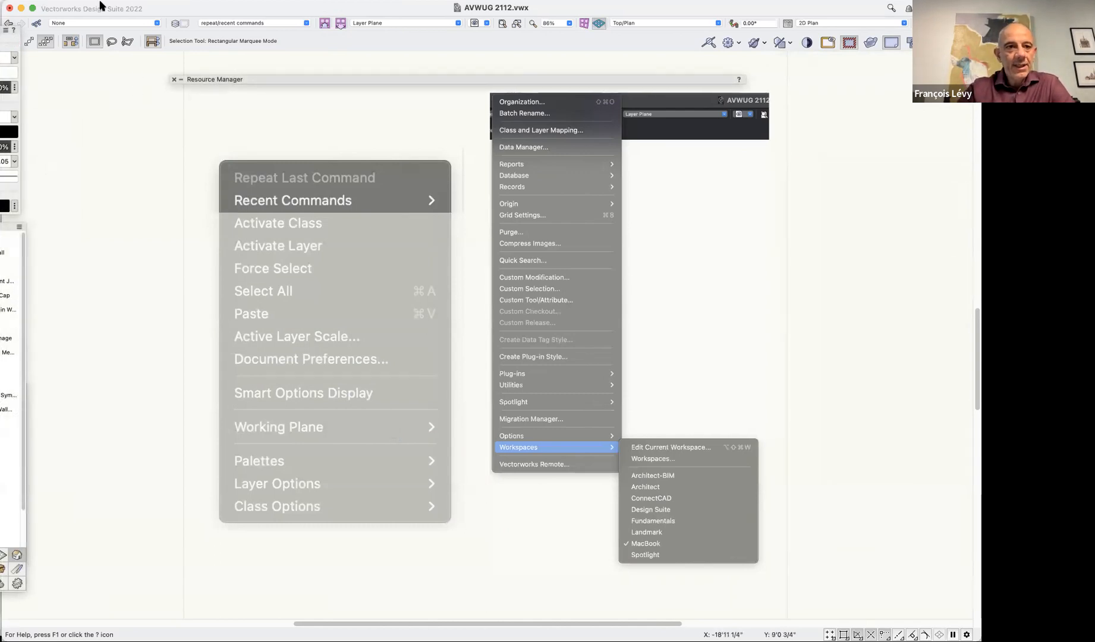
Examine the Repeat Last Command and Recent Commands entries available in the Architect workspace
left_click(73, 0)
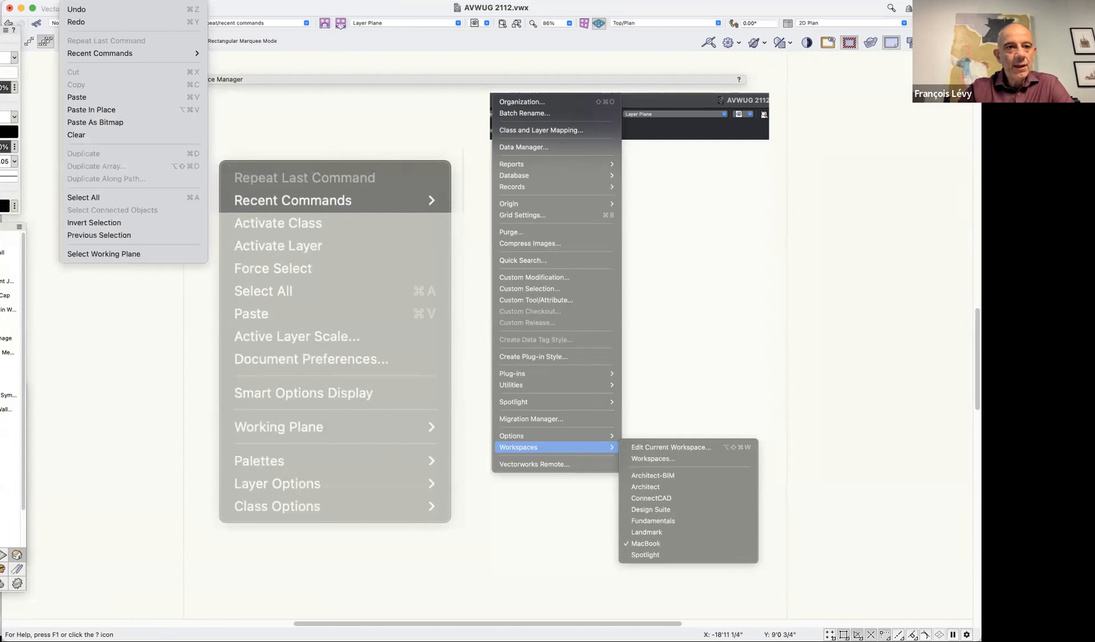
mouse_move(71, 55)
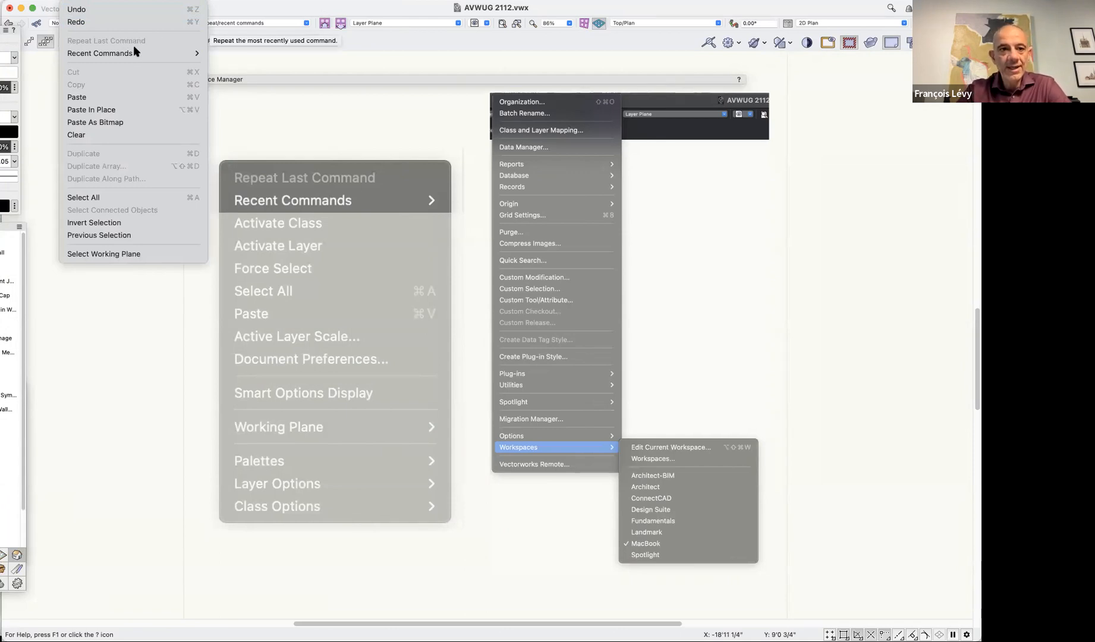
mouse_move(137, 56)
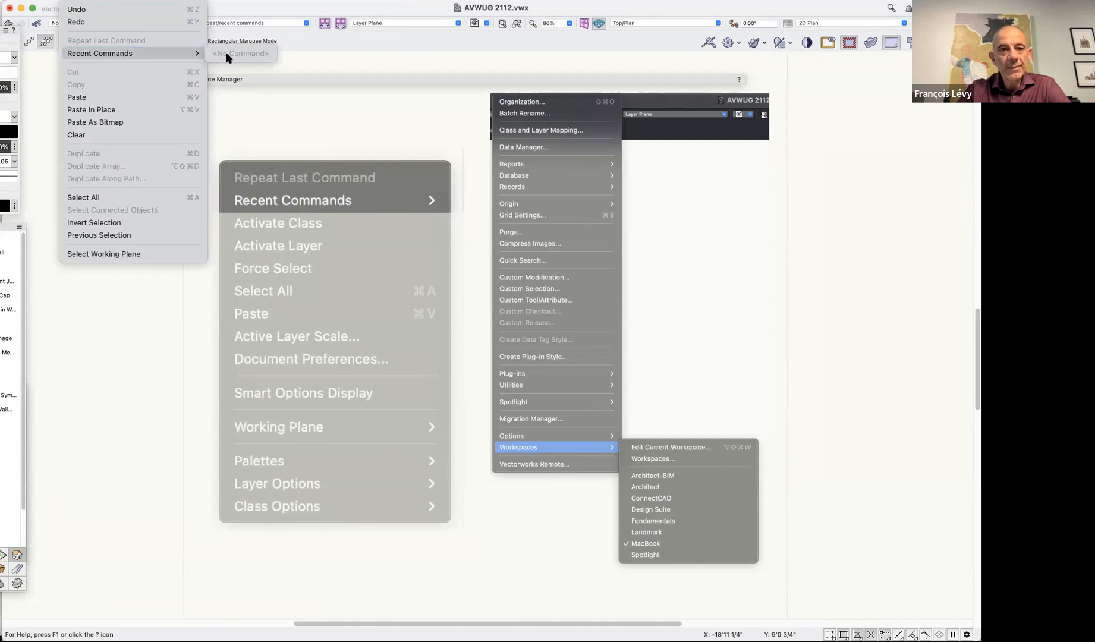
left_click(274, 135)
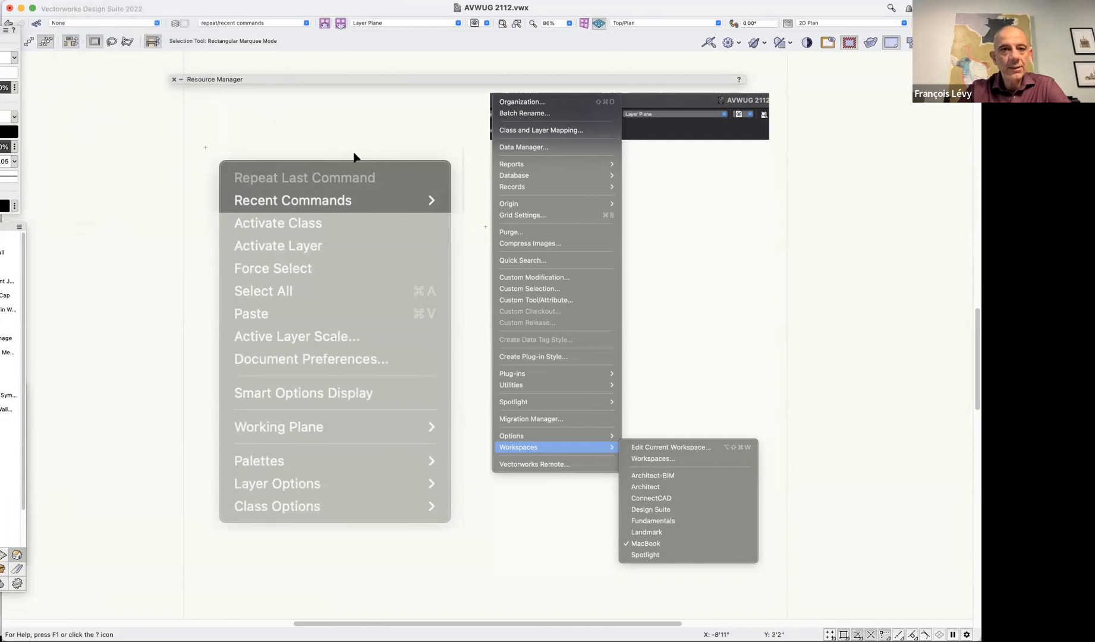
Return to the MacBook workspace and check which repeat and recent command entries it offers
left_click(275, 1)
mouse_move(223, 1)
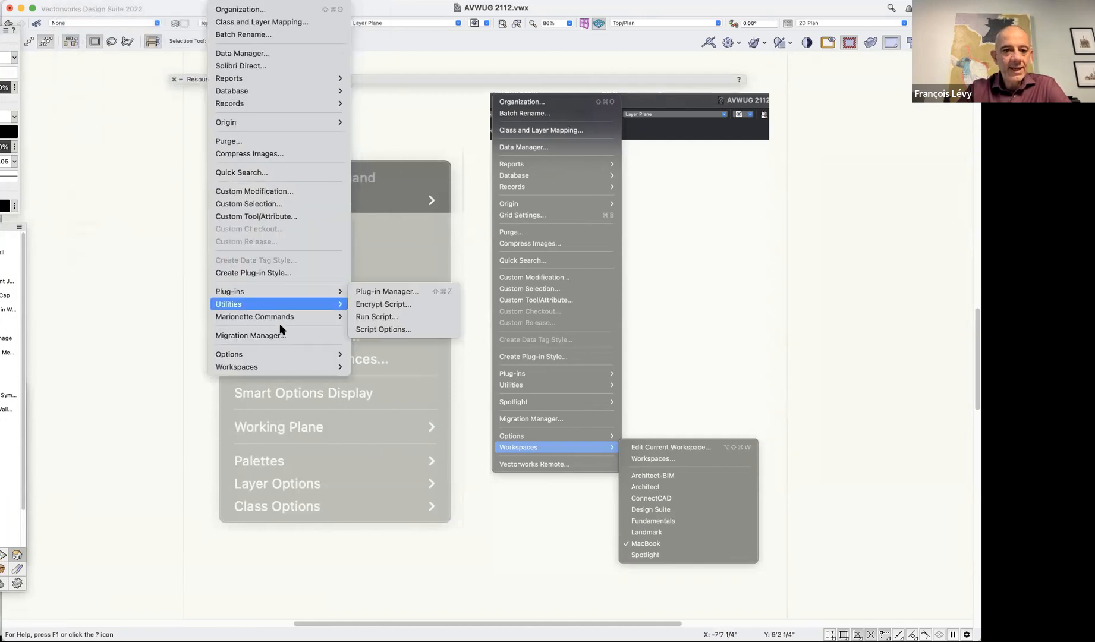
mouse_move(298, 366)
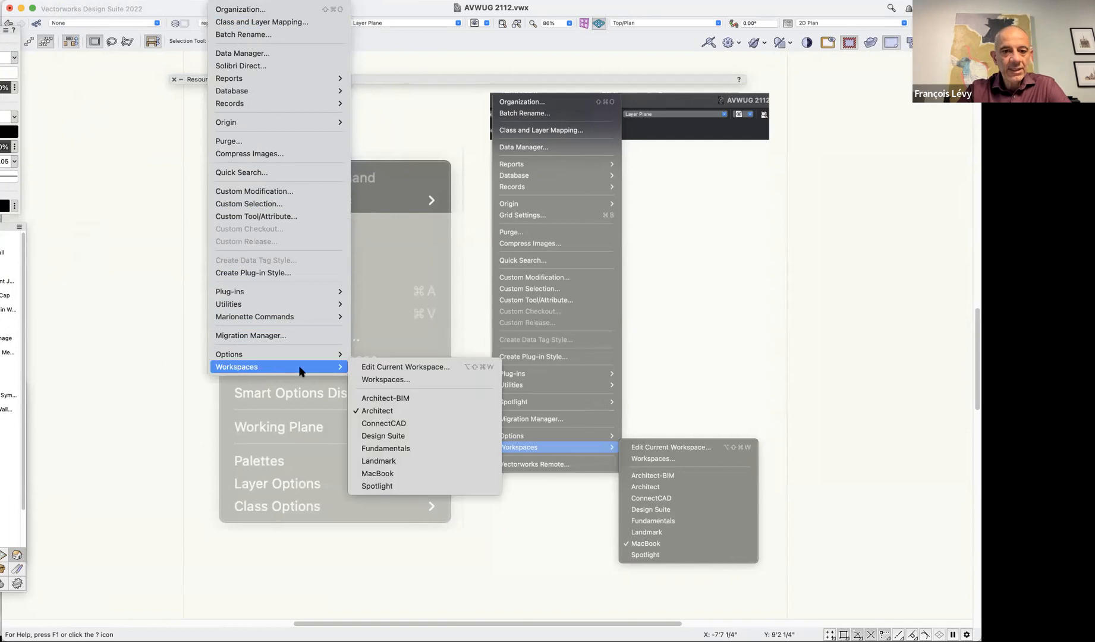
left_click(403, 473)
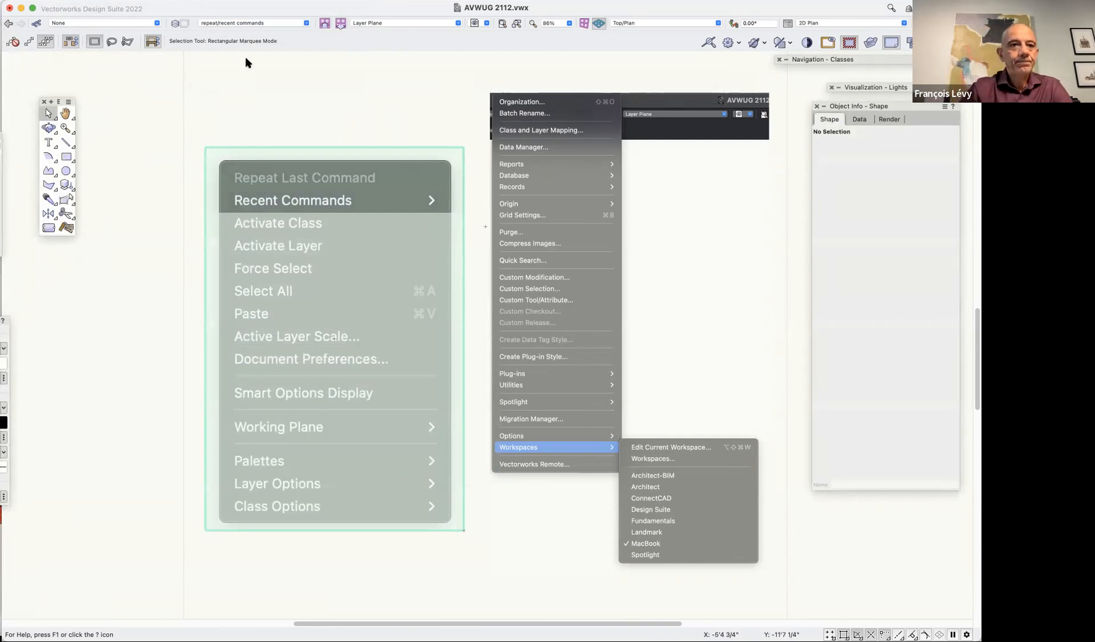
left_click(75, 1)
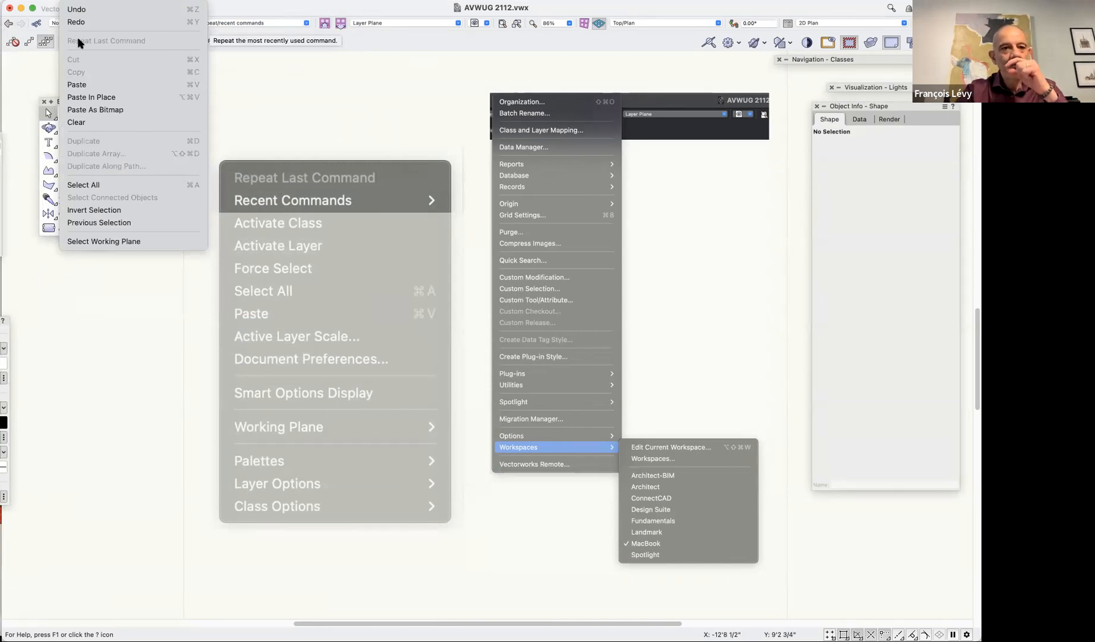
left_click(173, 146)
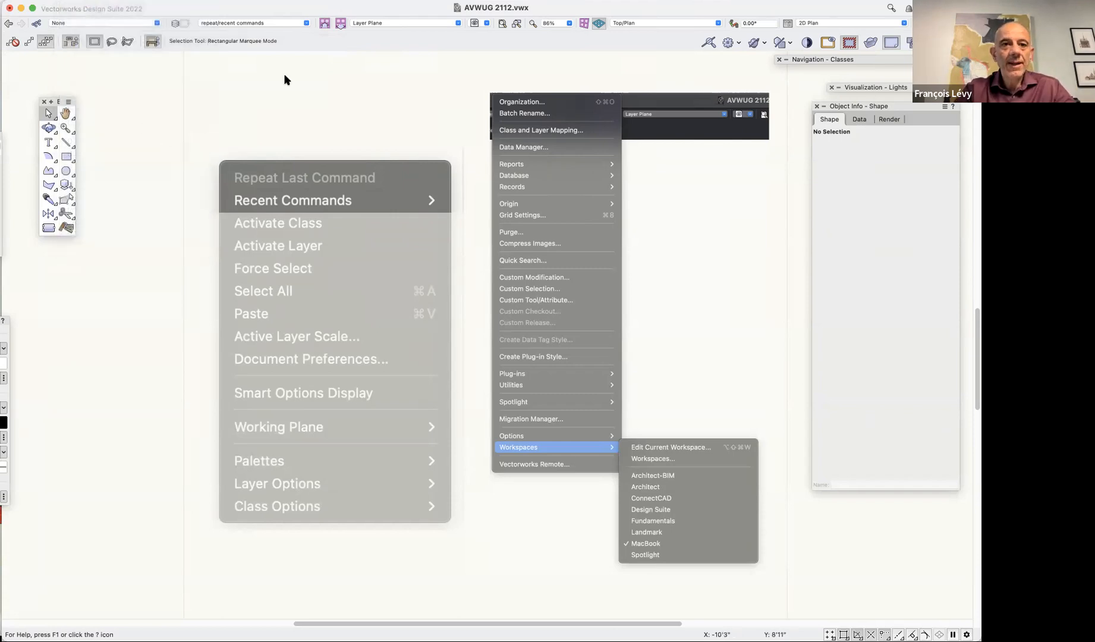
Switch the active workspace from MacBook to Architect
left_click(226, 2)
mouse_move(279, 392)
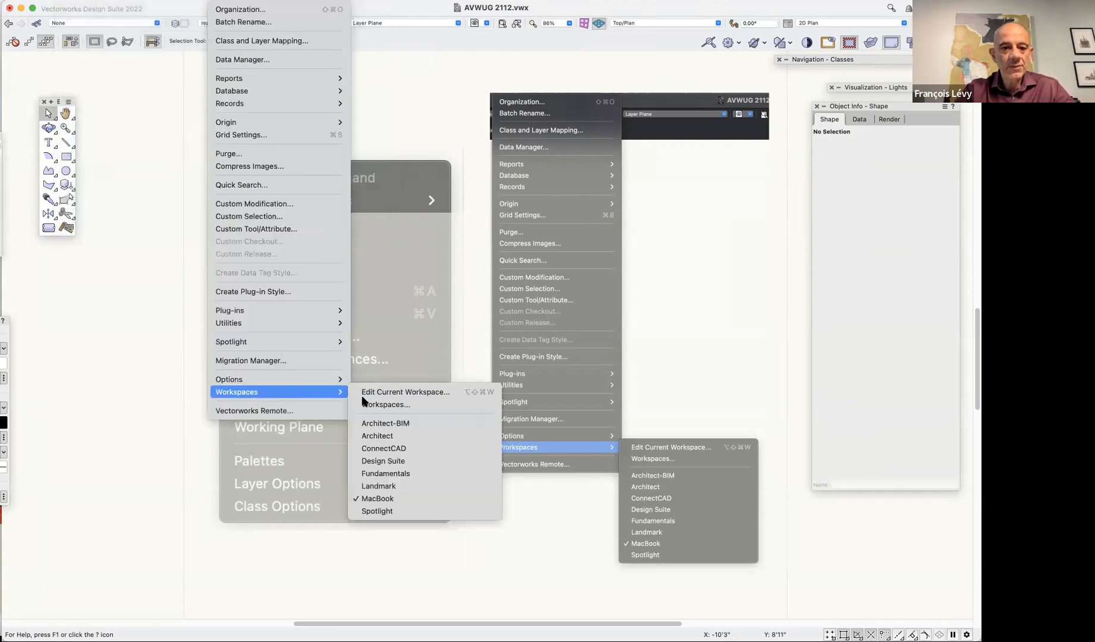
left_click(409, 437)
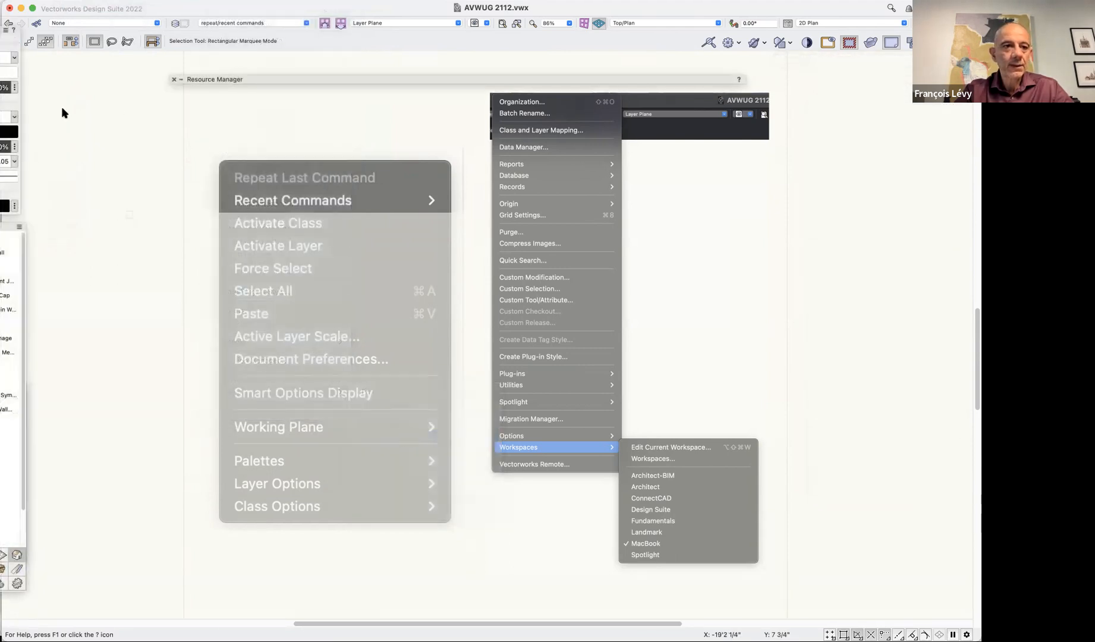
Draw a tall, narrow rectangle beside the repeat/recent commands images and rotate it left 90°
key("4")
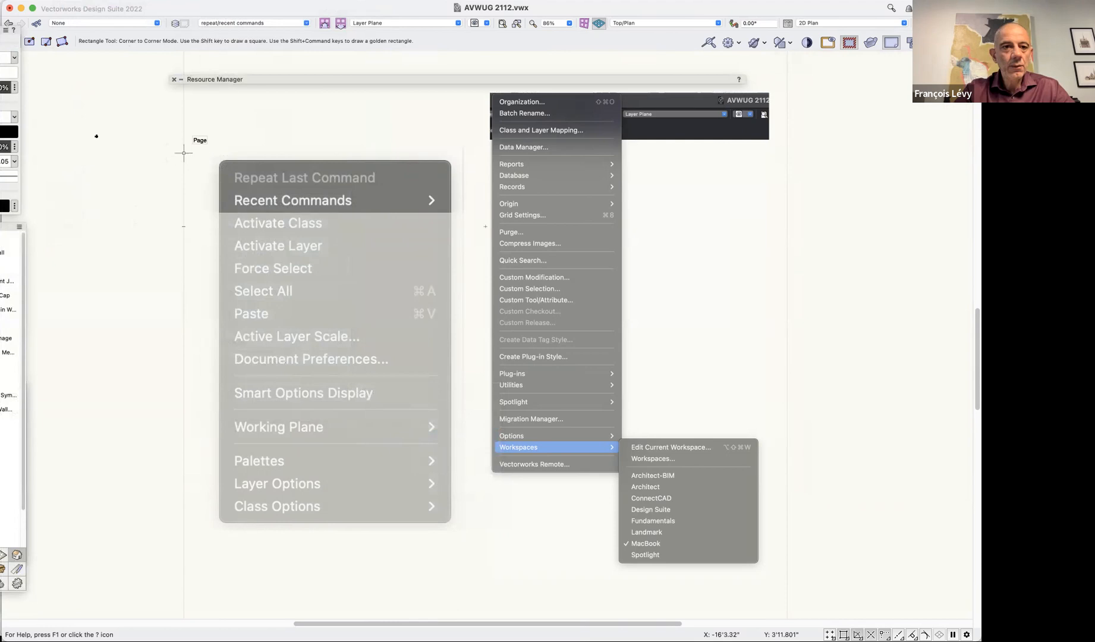
left_click_drag(97, 129, 154, 353)
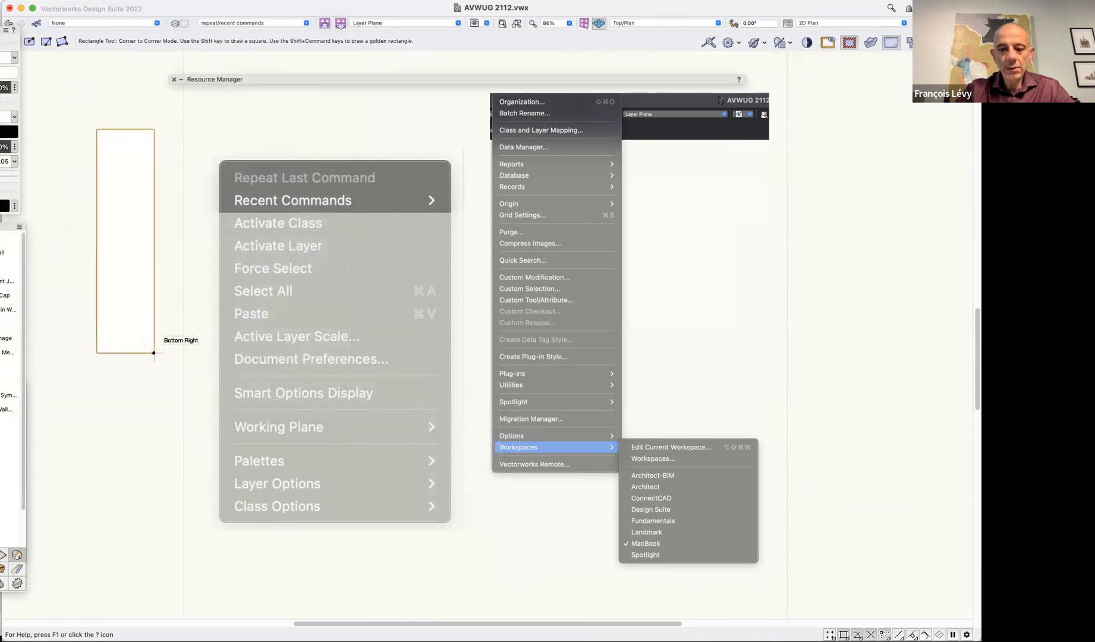
key("super+l")
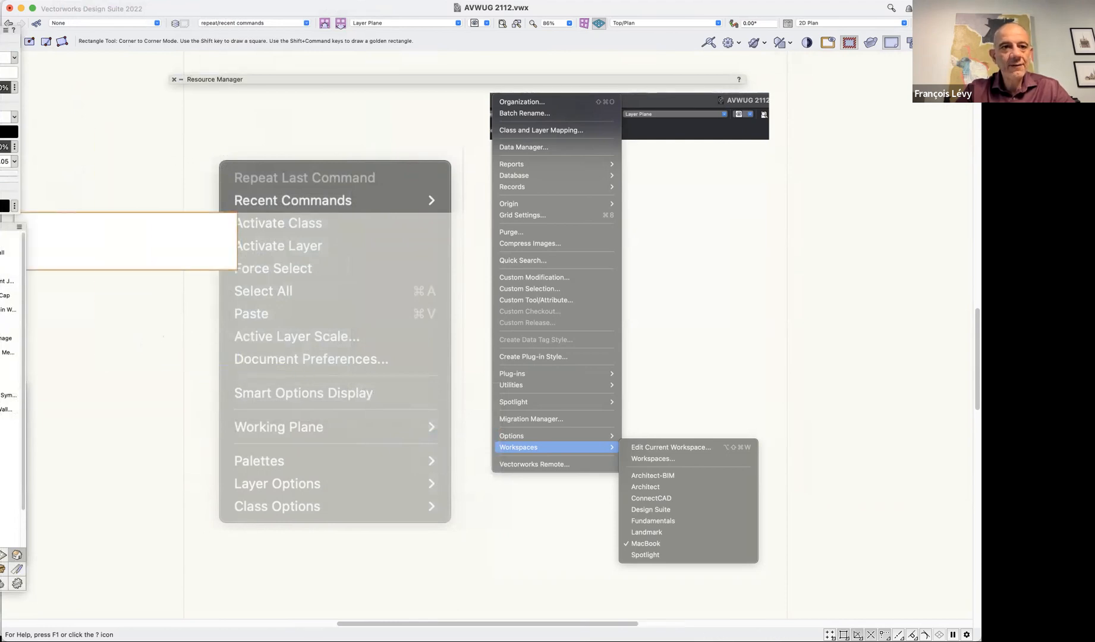
mouse_move(142, 47)
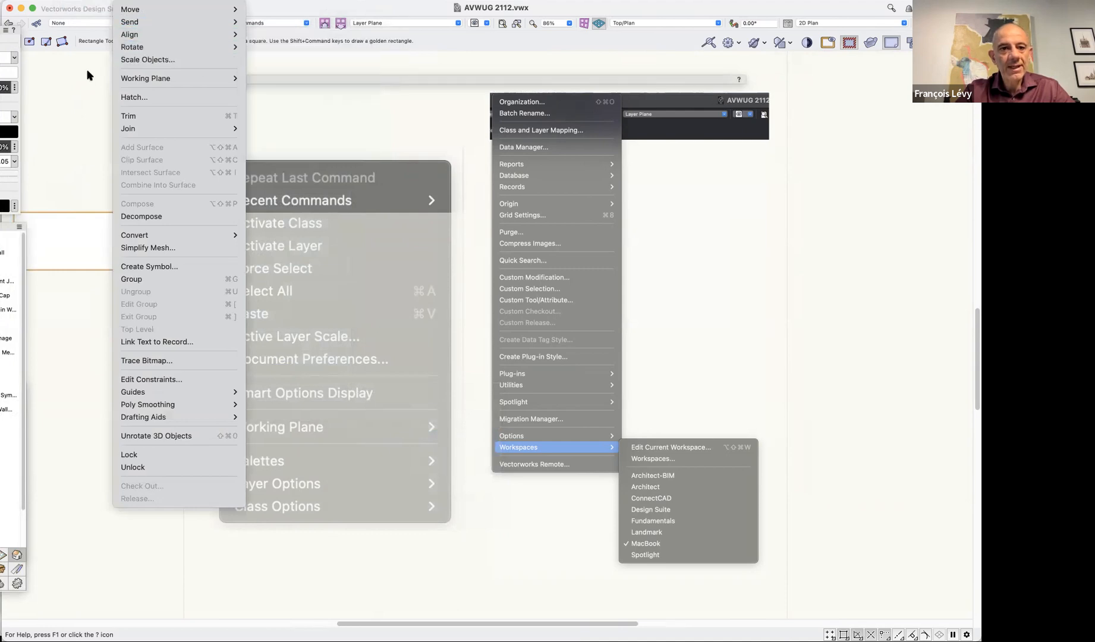
left_click(91, 269)
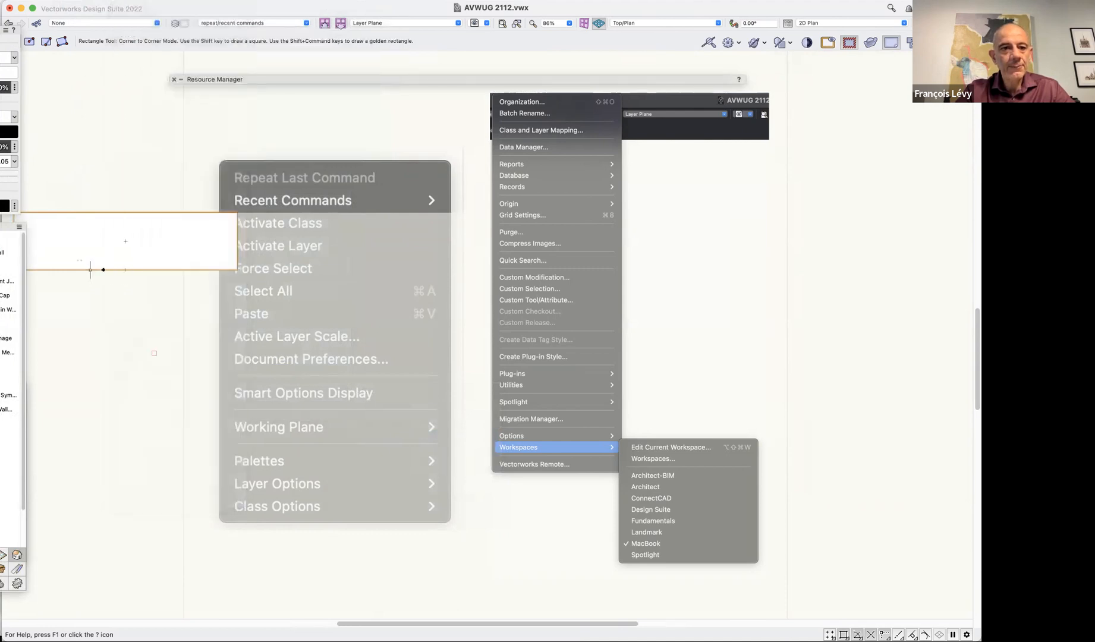
Check the Recent Commands entries and repeat the Rotate Left 90° command on the rectangle
left_click(61, 10)
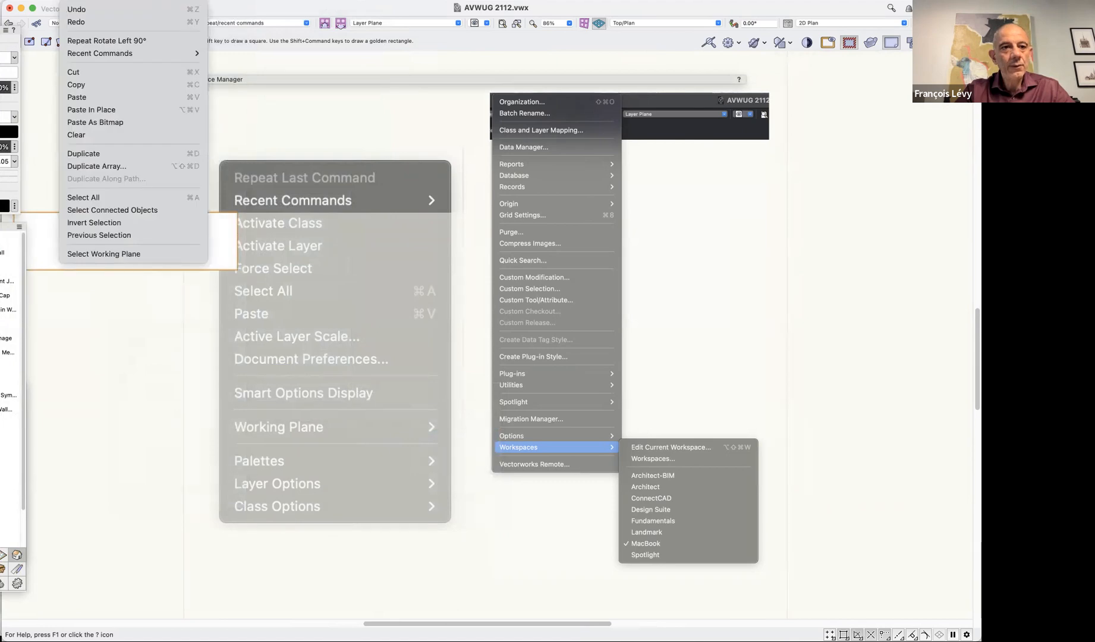
mouse_move(165, 55)
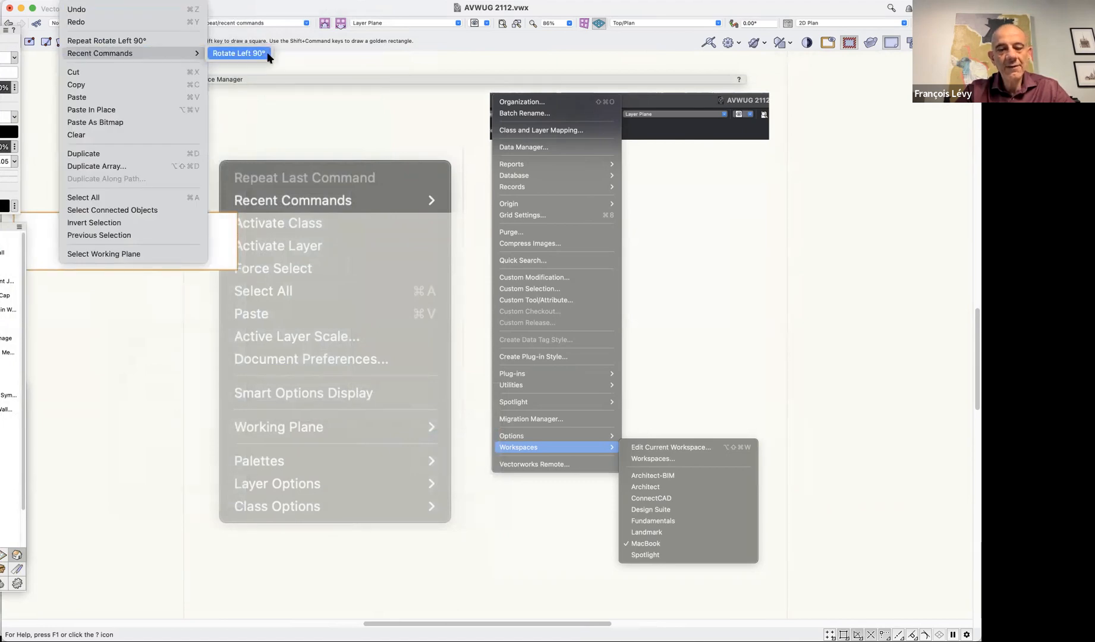
left_click(127, 41)
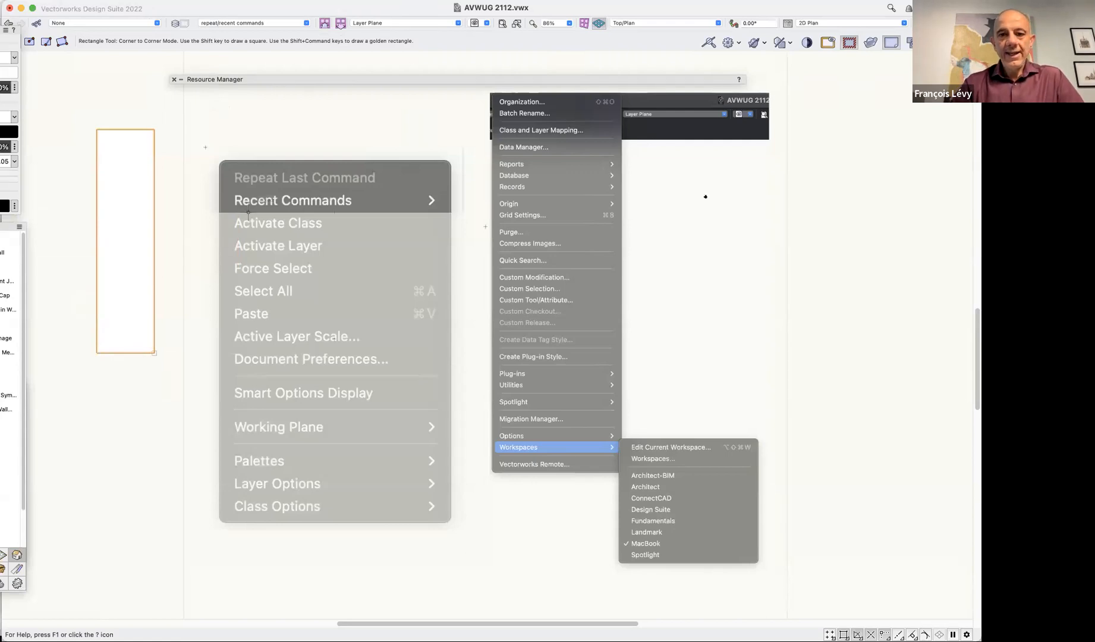
Examine the repeat and recent command entries in the context options of the workspaces screenshot image
right_click(733, 247)
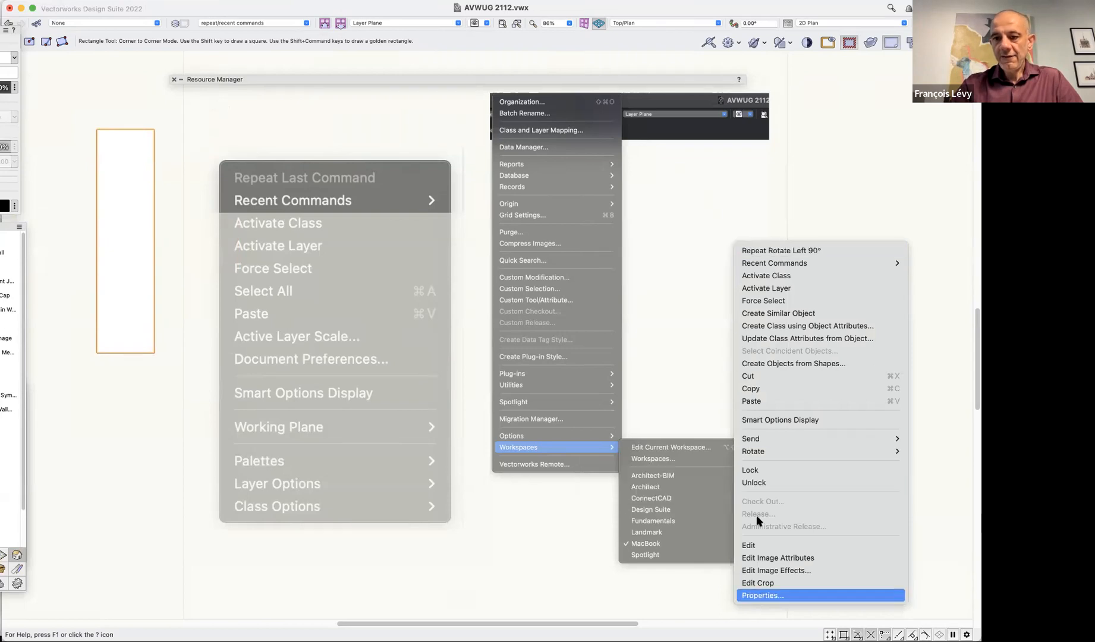
left_click(757, 200)
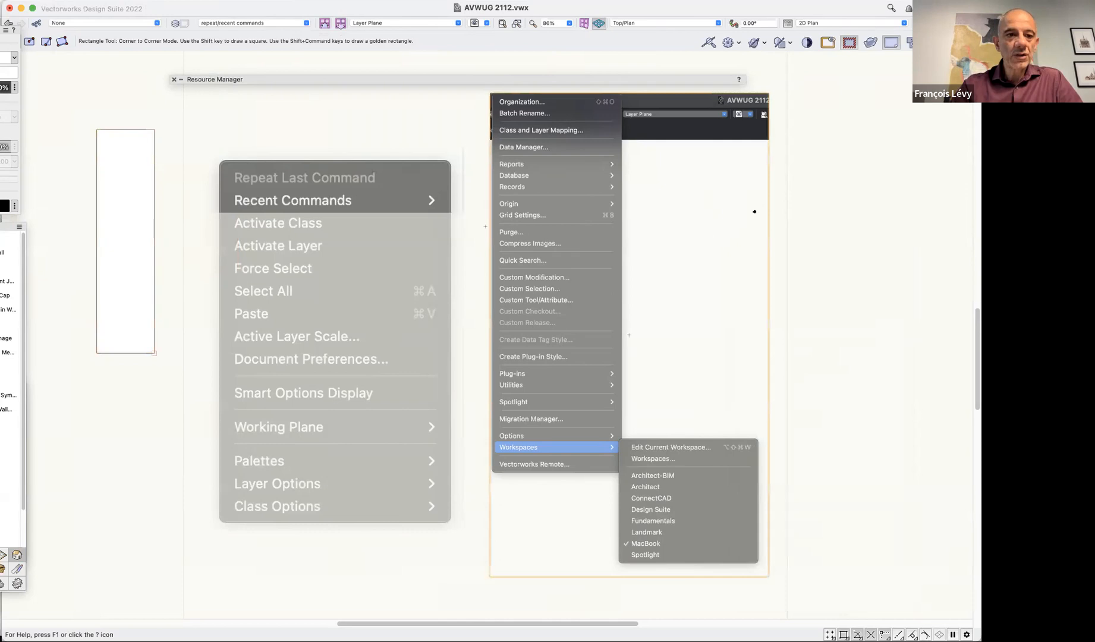
right_click(709, 239)
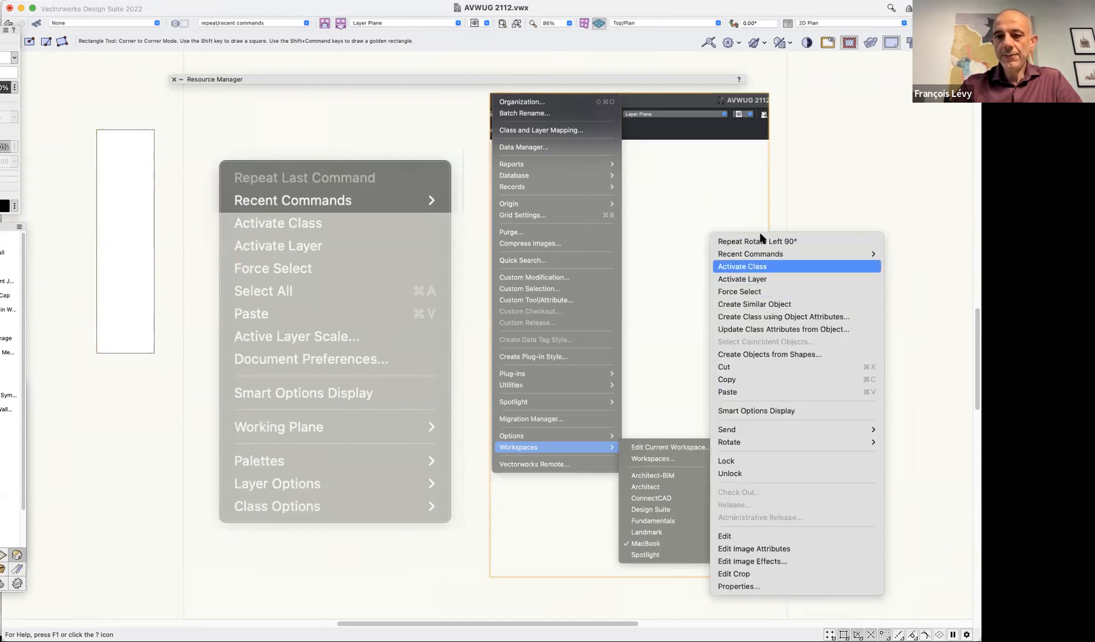
mouse_move(763, 256)
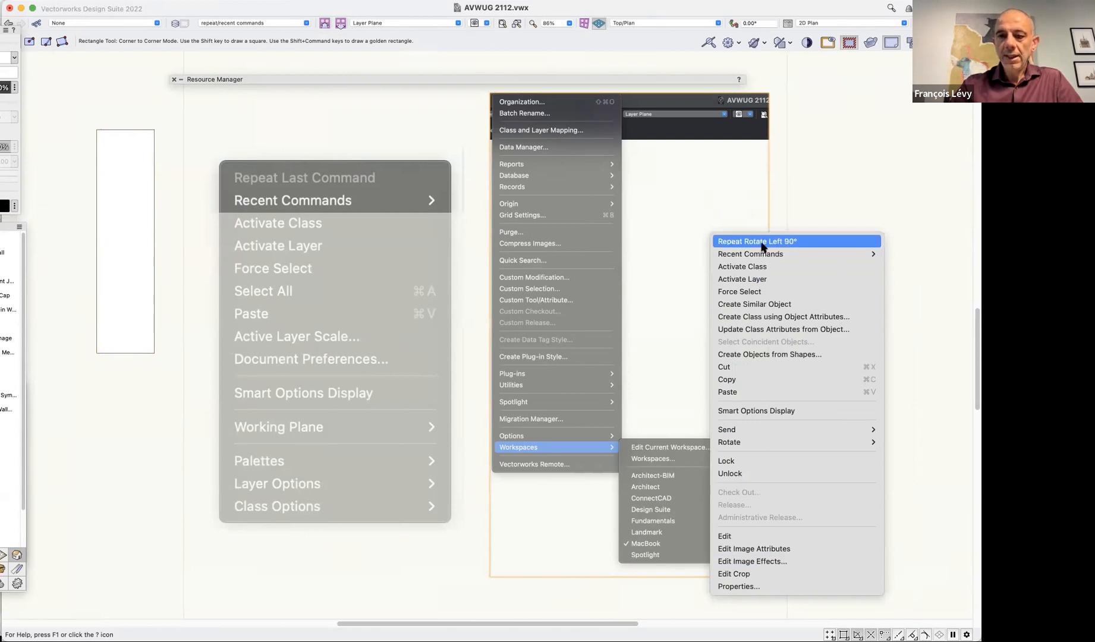
left_click(797, 214)
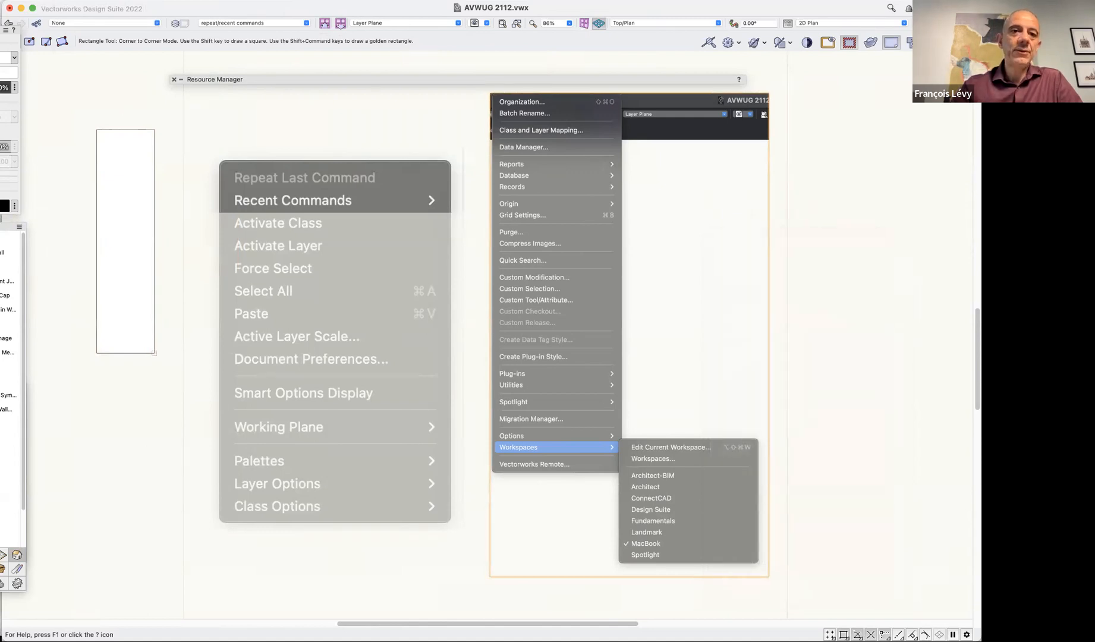
Switch the active workspace back to MacBook
left_click(223, 5)
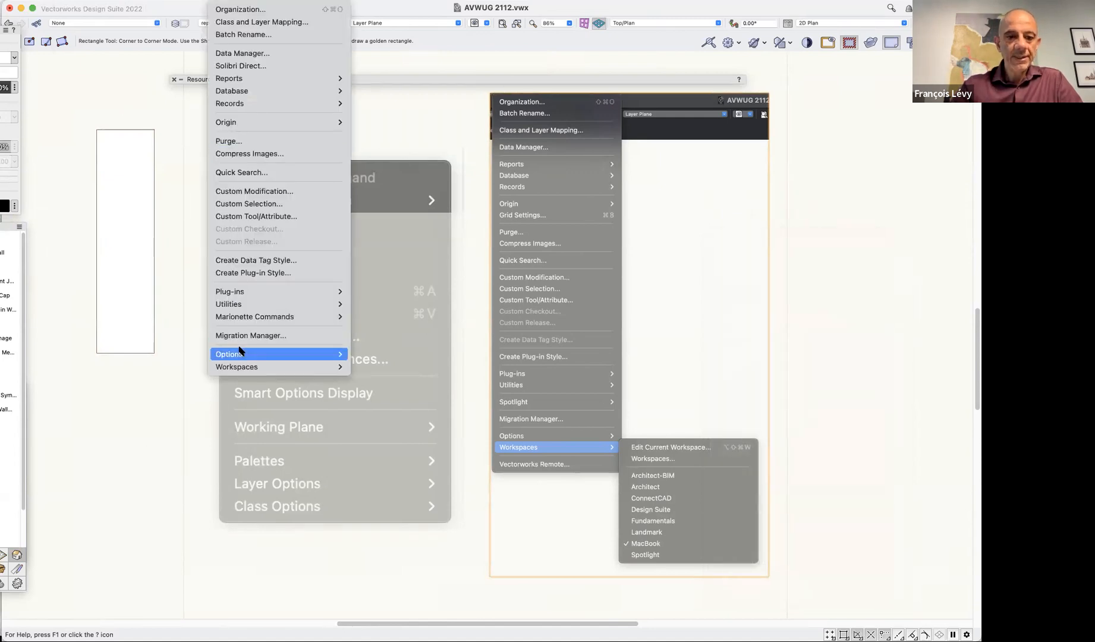
mouse_move(300, 357)
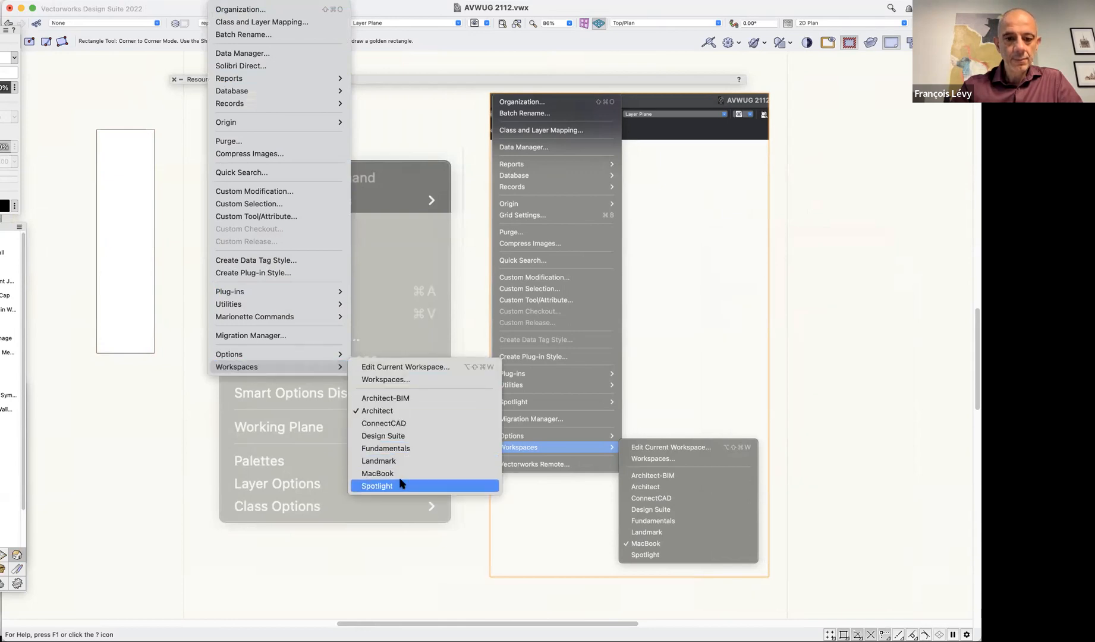
left_click(399, 472)
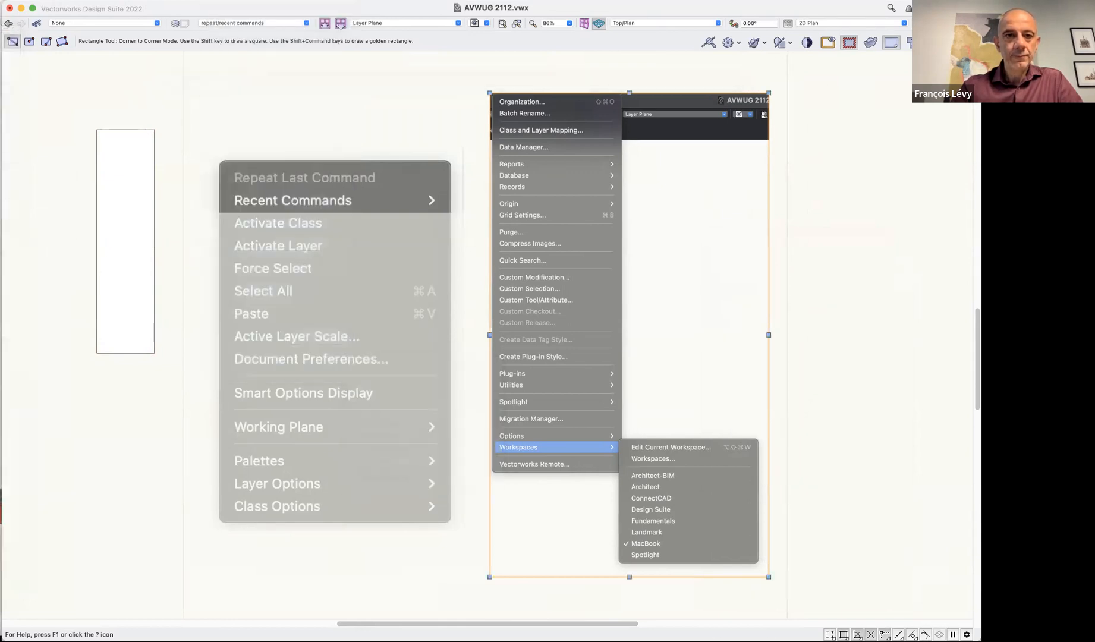
Open the MacBook workspace for editing and examine its key assignments, including Repeat Last Command
left_click(237, 1)
mouse_move(259, 392)
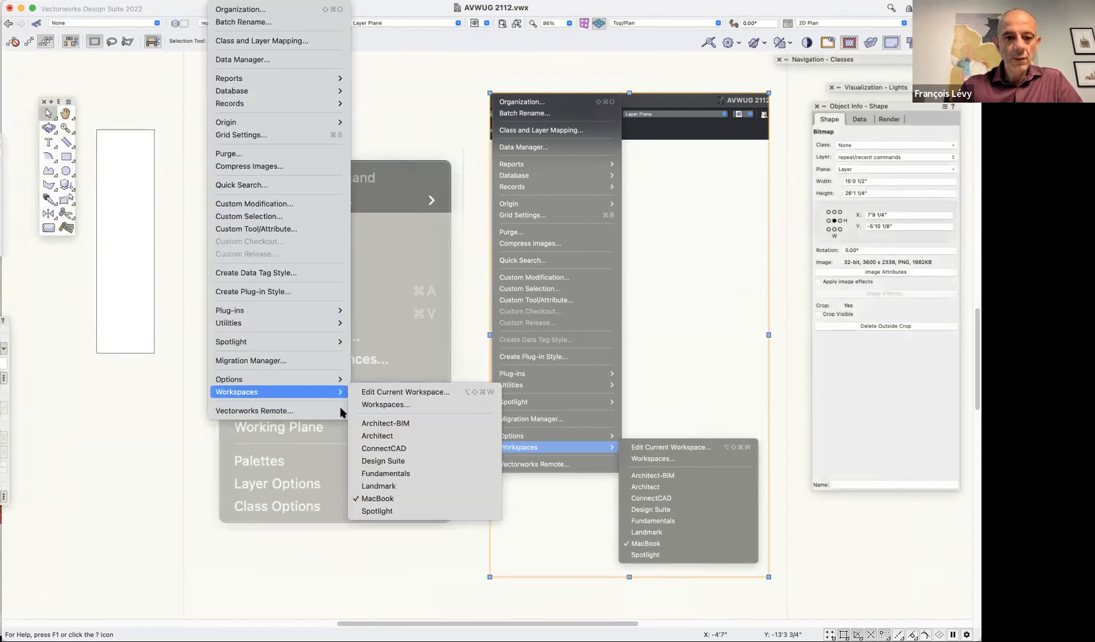
left_click(390, 389)
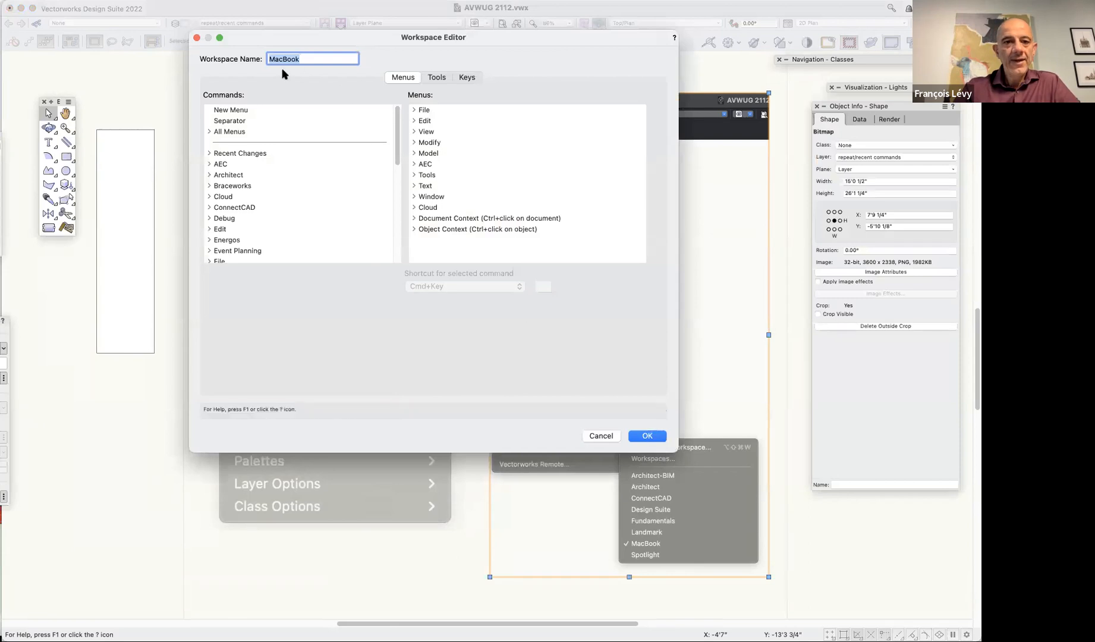
left_click(439, 79)
left_click(467, 79)
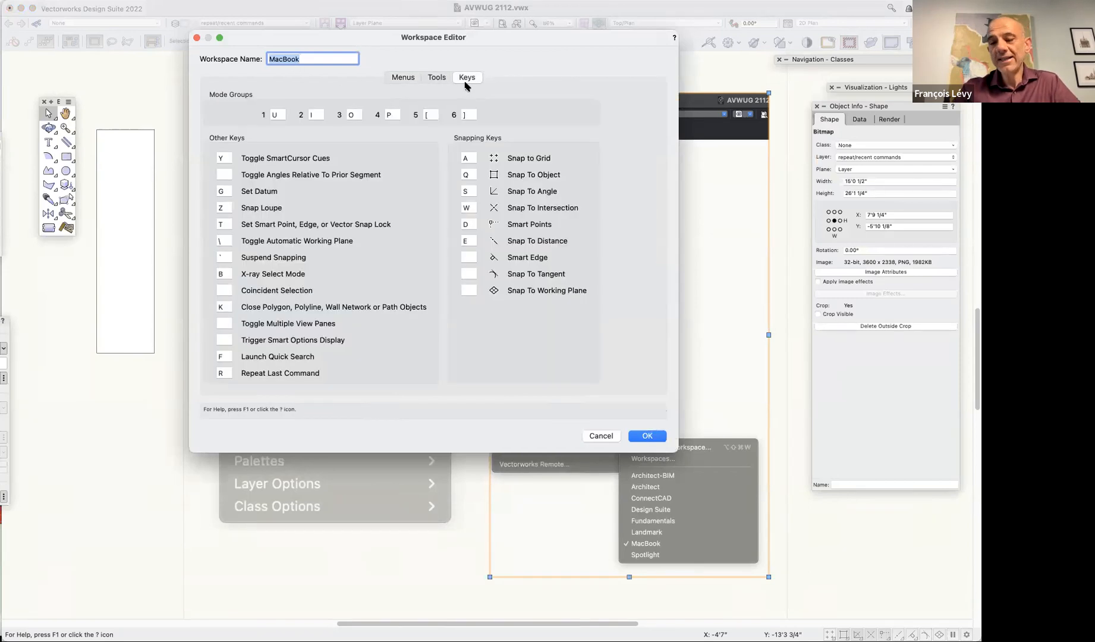
Locate the Document Context and Object Context menus in the workspace's menu definitions
left_click(397, 78)
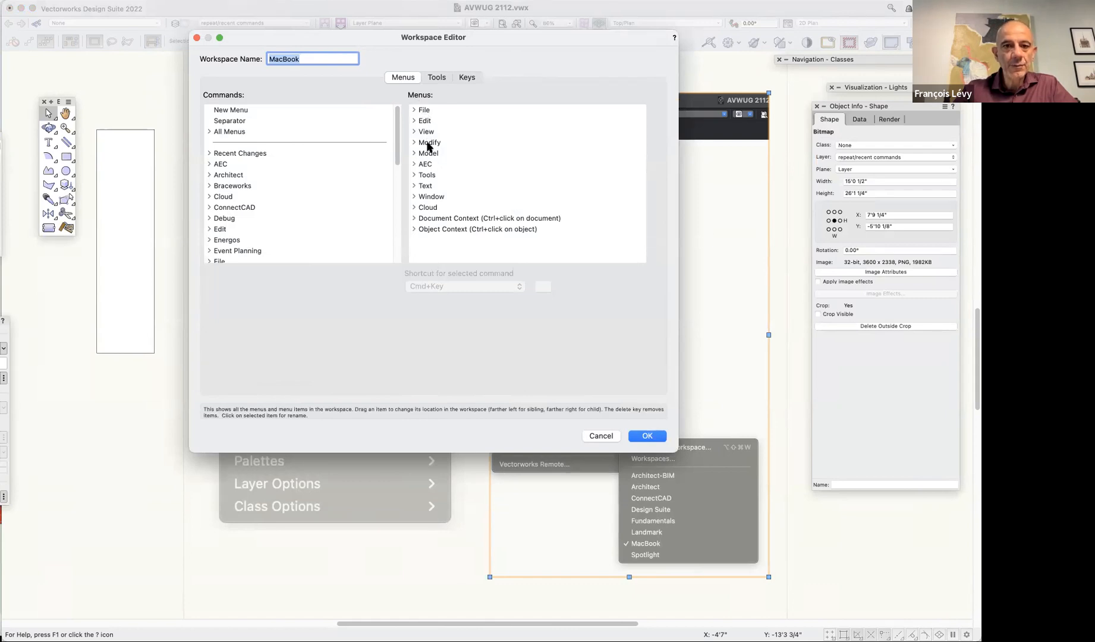
left_click(447, 222)
left_click(453, 231)
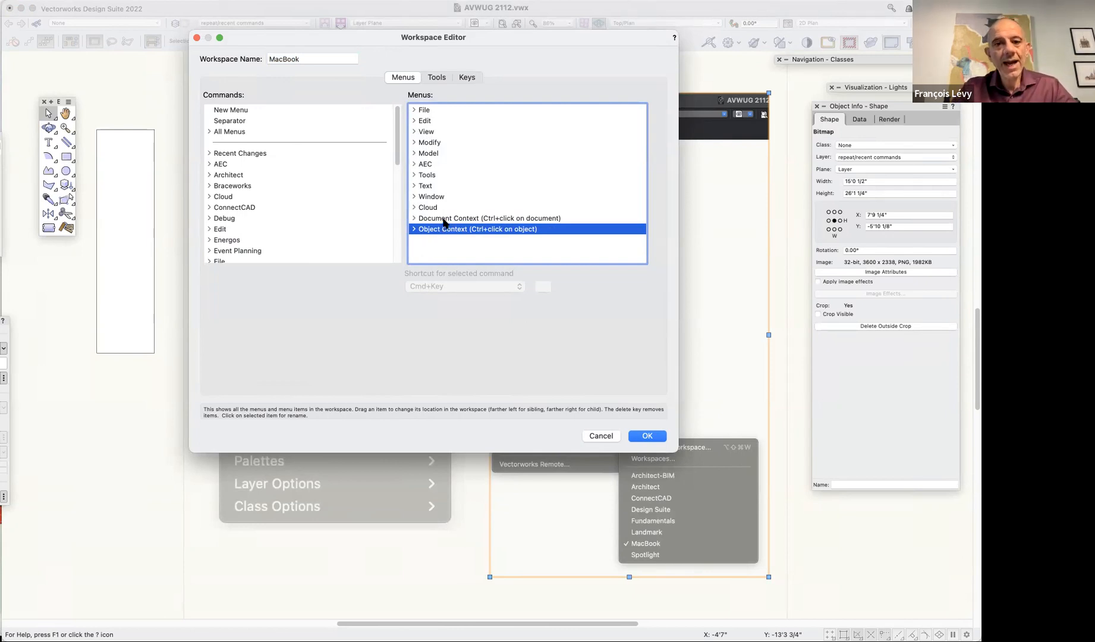
left_click(444, 220)
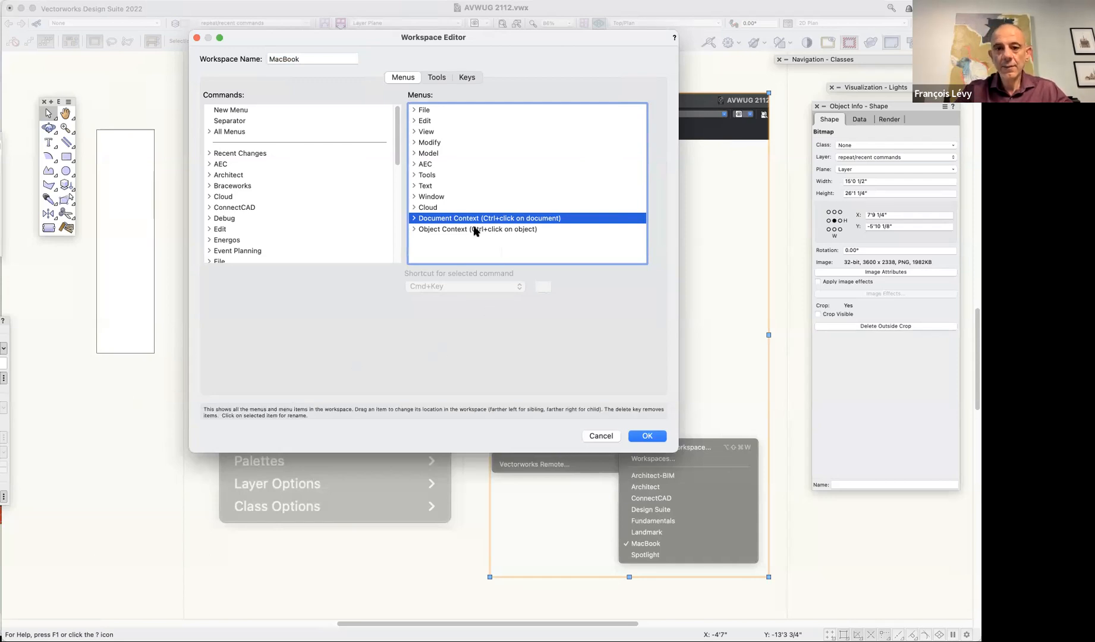
Expand the Document Context menu, enlarge the Workspace Editor, and find the Repeat Last Command entry in it
left_click(415, 220)
scroll(510, 213, "down", 5)
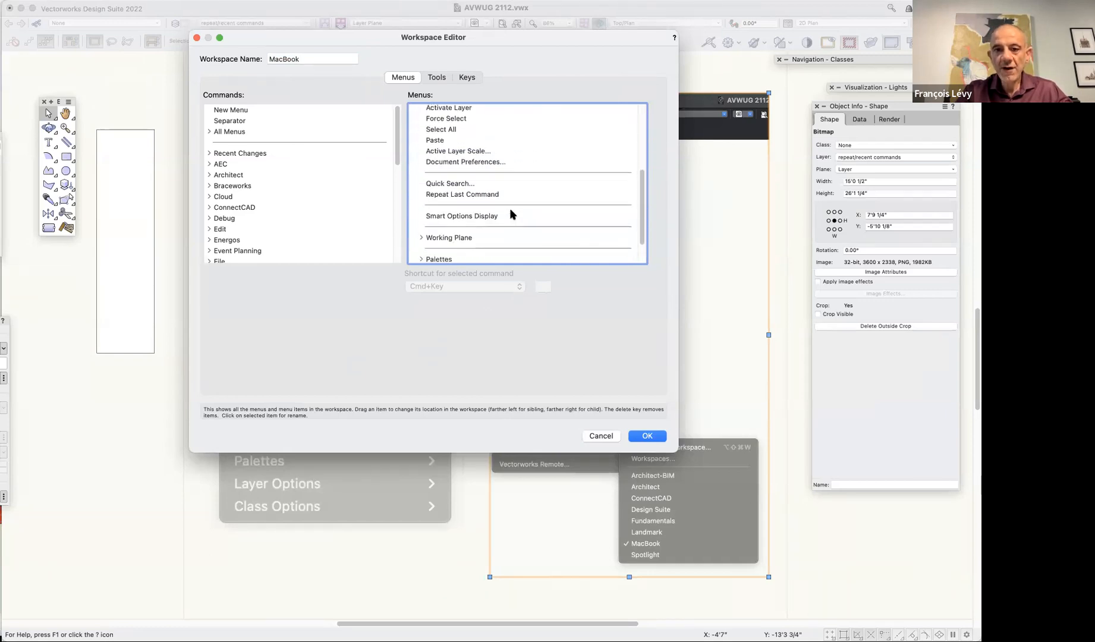
left_click_drag(677, 452, 674, 581)
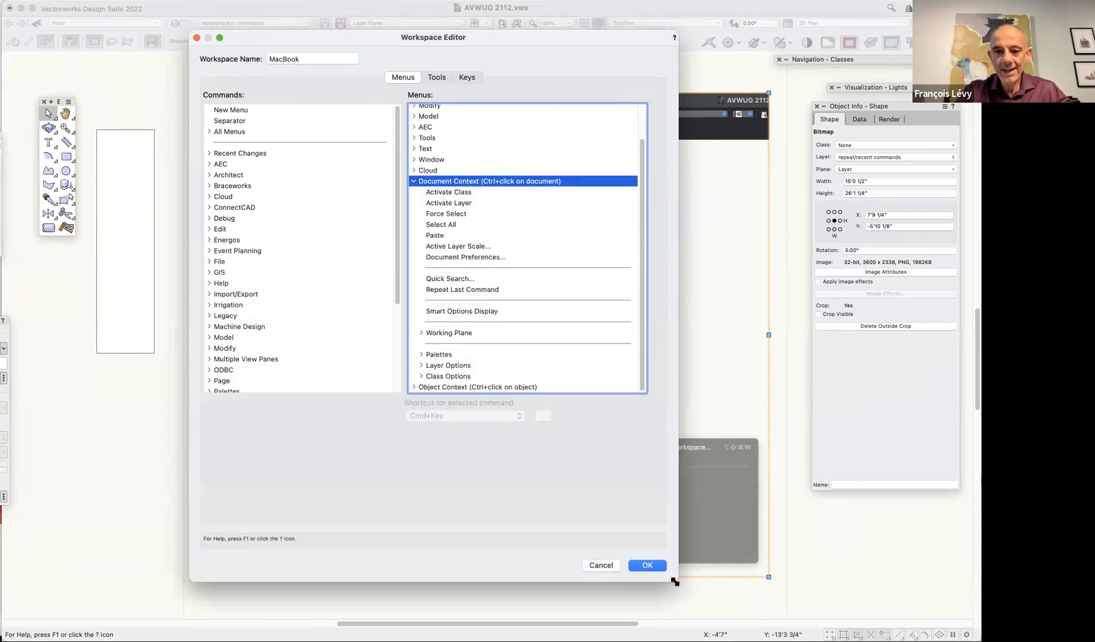
scroll(550, 296, "up", 3)
scroll(545, 295, "down", 3)
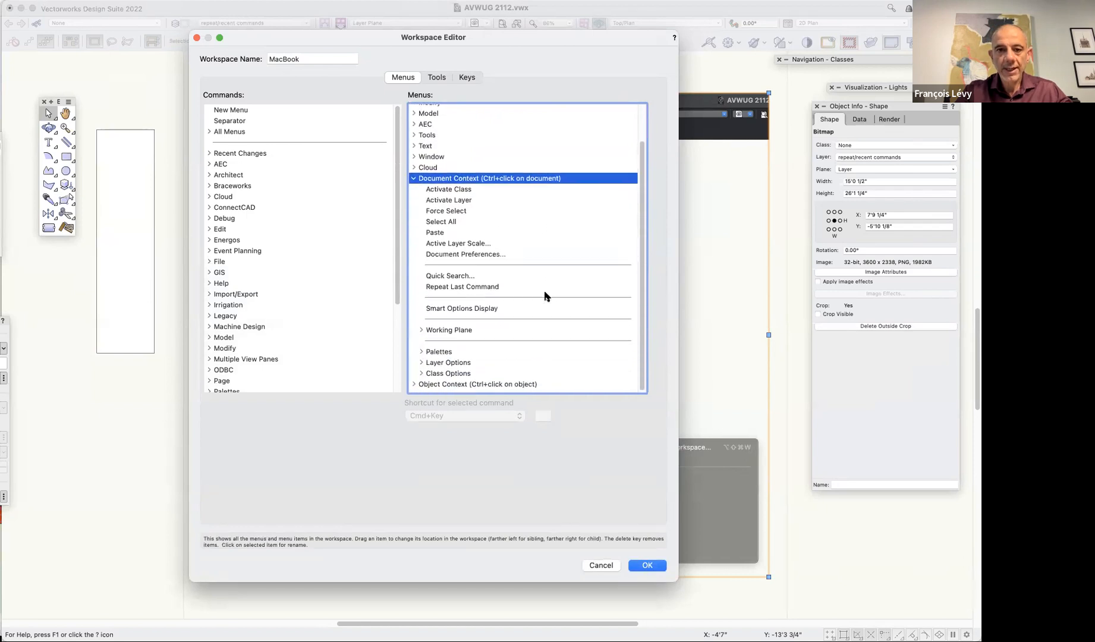
scroll(545, 295, "up", 3)
scroll(544, 296, "down", 3)
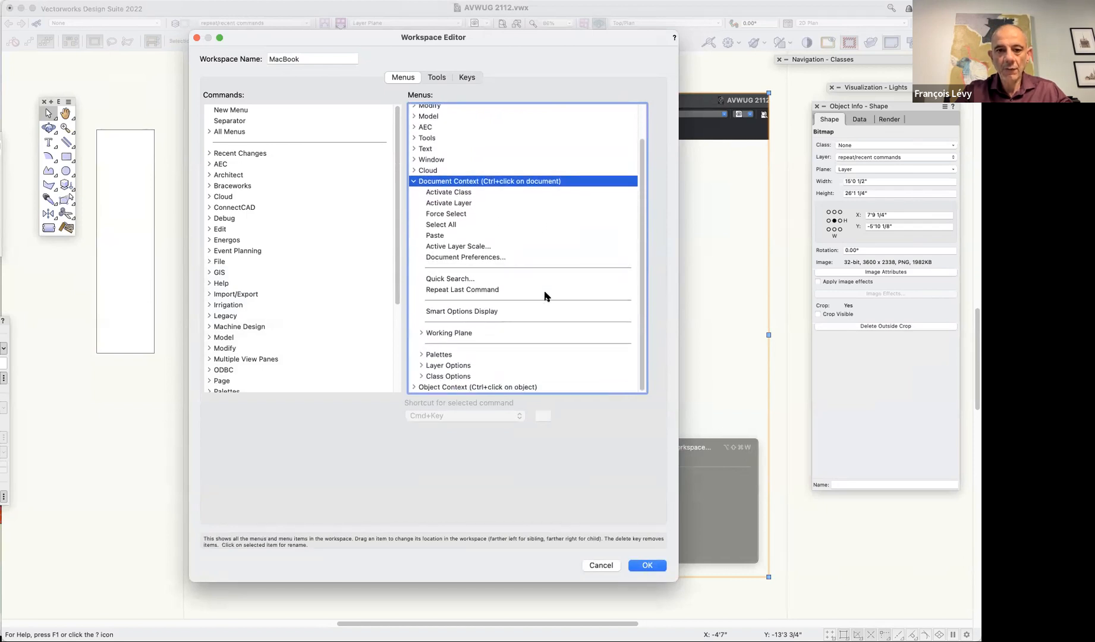
scroll(527, 361, "up", 3)
scroll(527, 360, "down", 3)
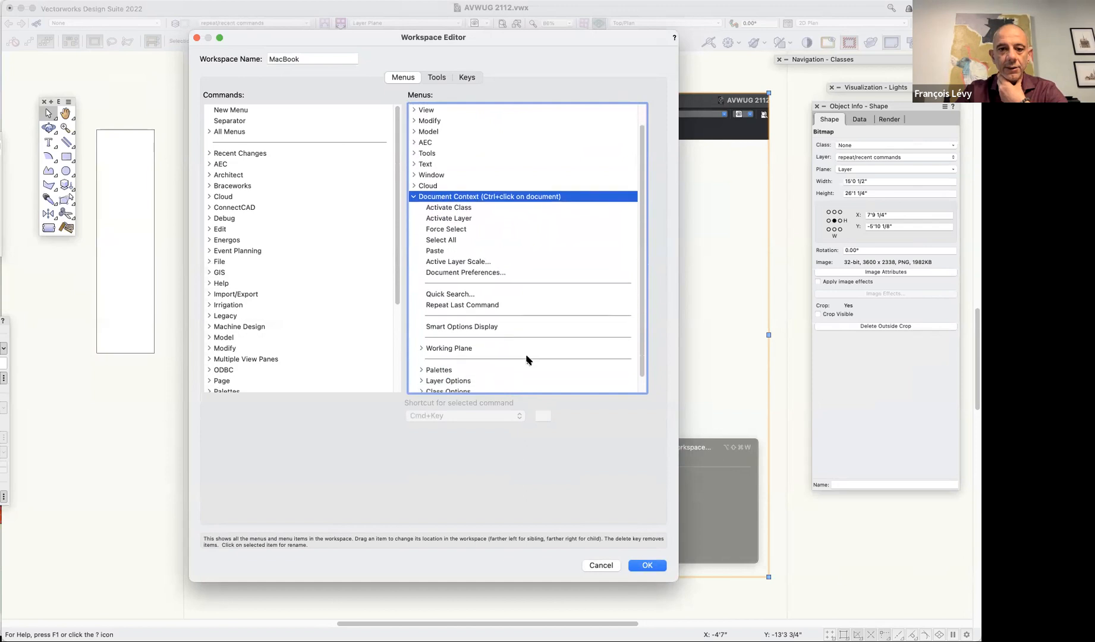
scroll(526, 360, "up", 3)
scroll(525, 357, "down", 3)
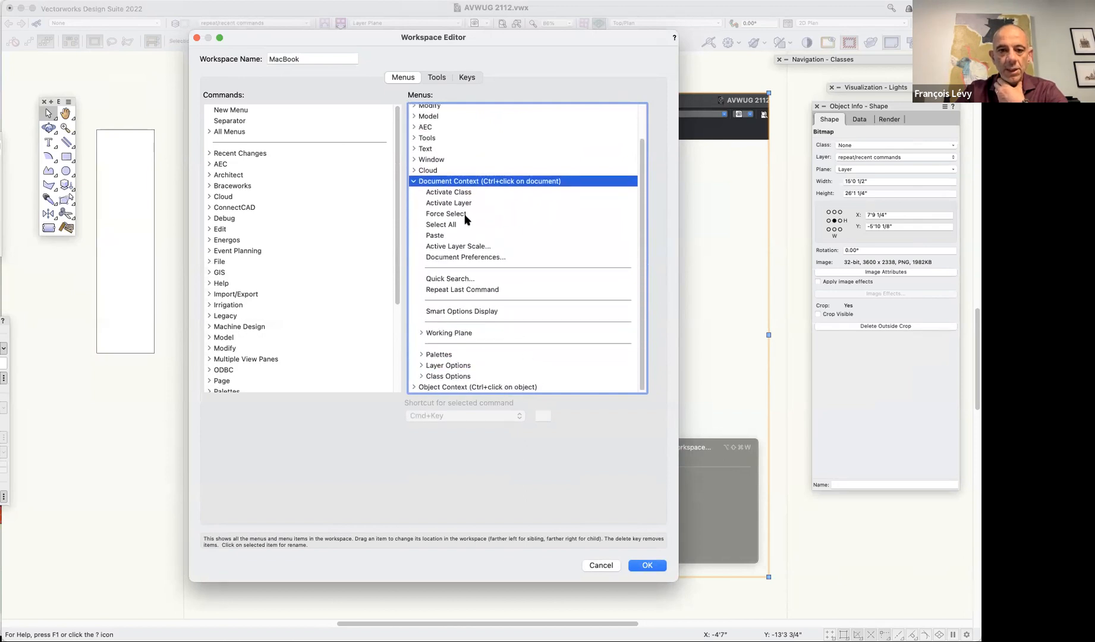
left_click(451, 290)
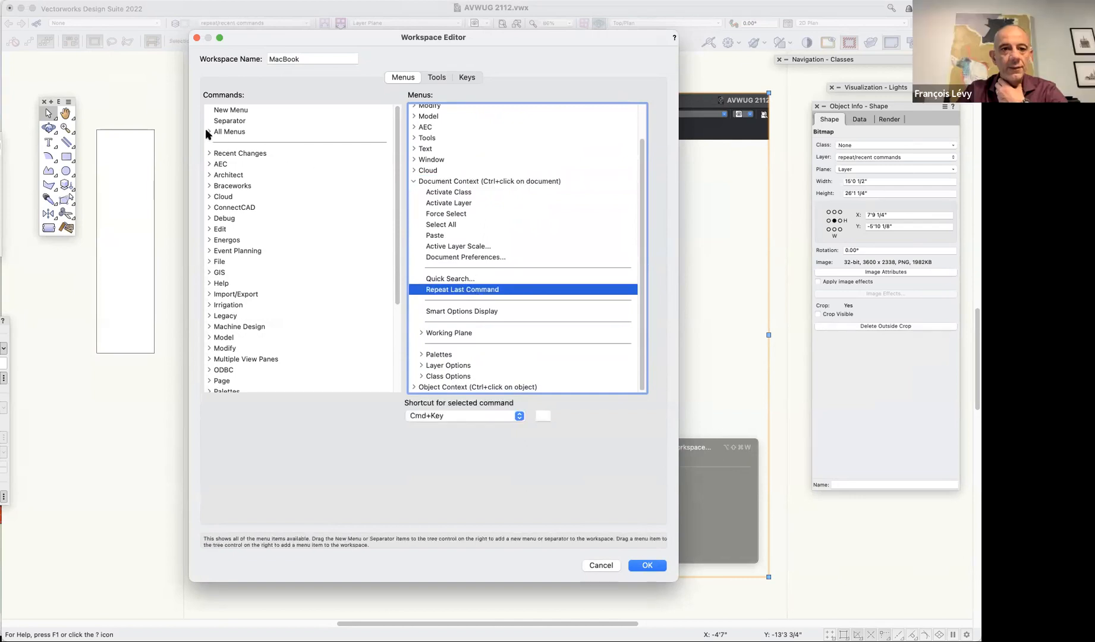
Find the Recent Commands entry under Recent Changes in the available commands, and close the Workspace Editor without saving
left_click(209, 153)
left_click(218, 188)
left_click(217, 187)
left_click(225, 198)
scroll(295, 214, "down", 5)
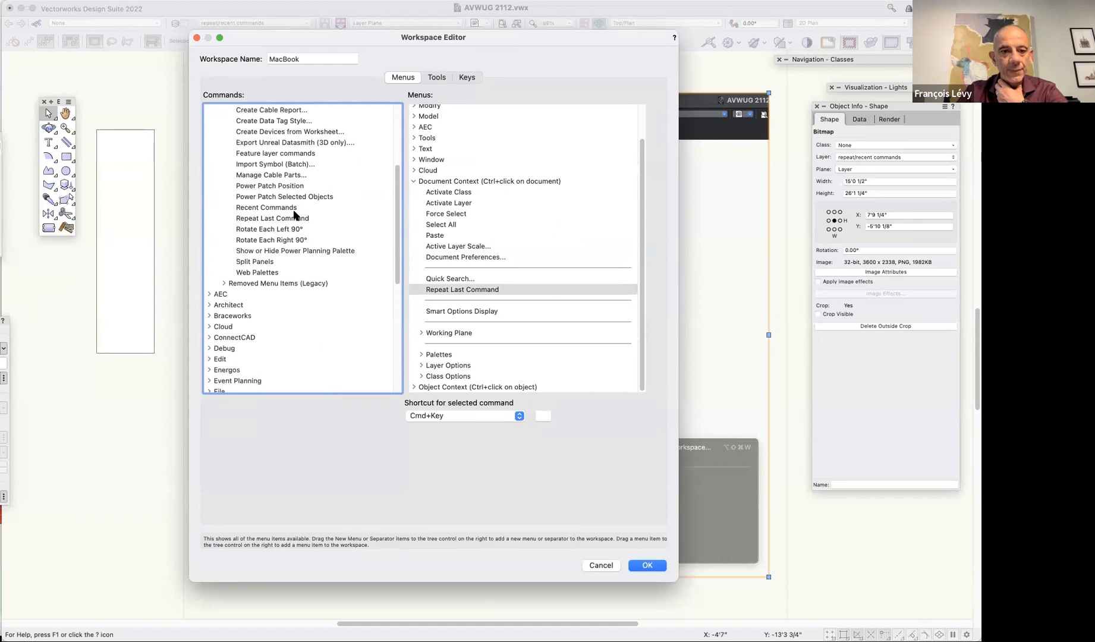
left_click(289, 207)
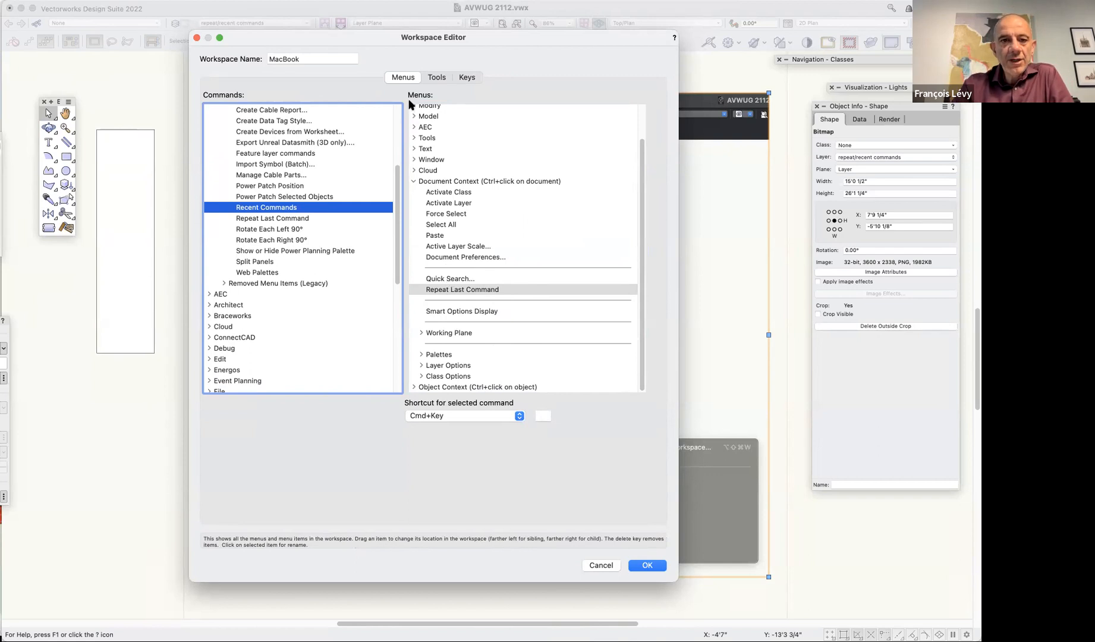
left_click(197, 38)
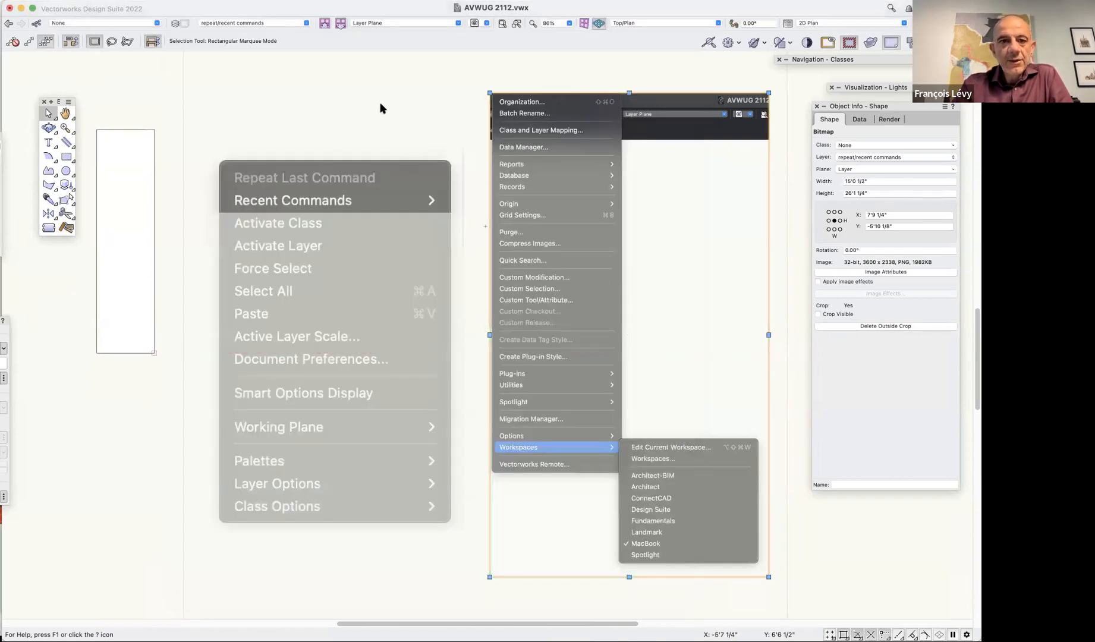
Deselect the image and check the repeat entry in the context options of an empty drawing area
left_click(324, 82)
right_click(317, 86)
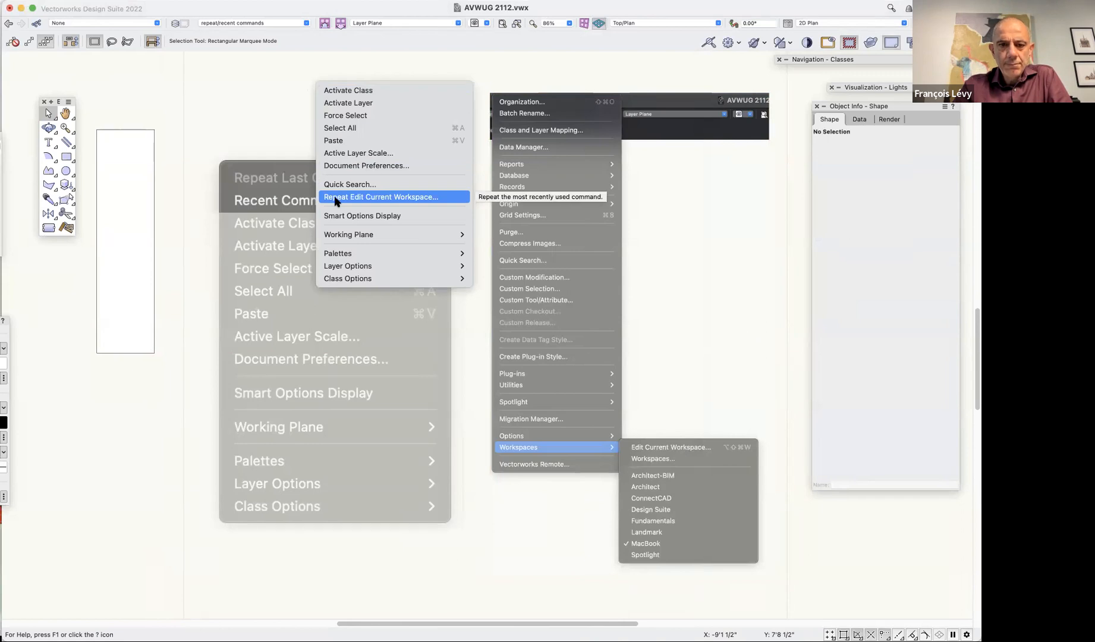
Examine the repeat-last-command entry in the context options of several empty drawing areas and among the Edit commands
left_click(268, 115)
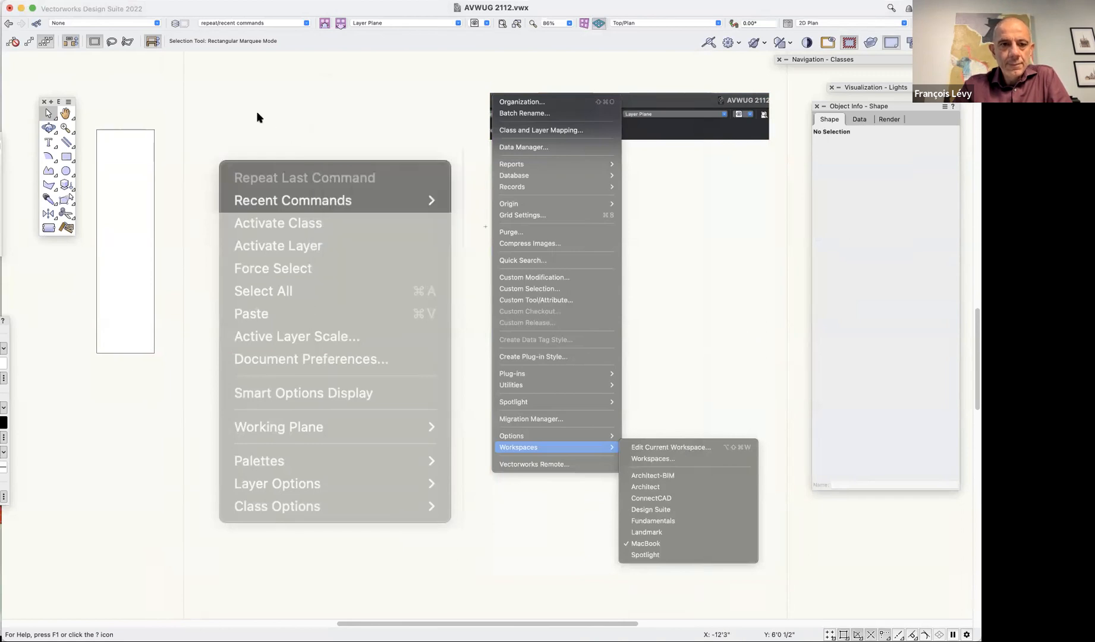
right_click(124, 412)
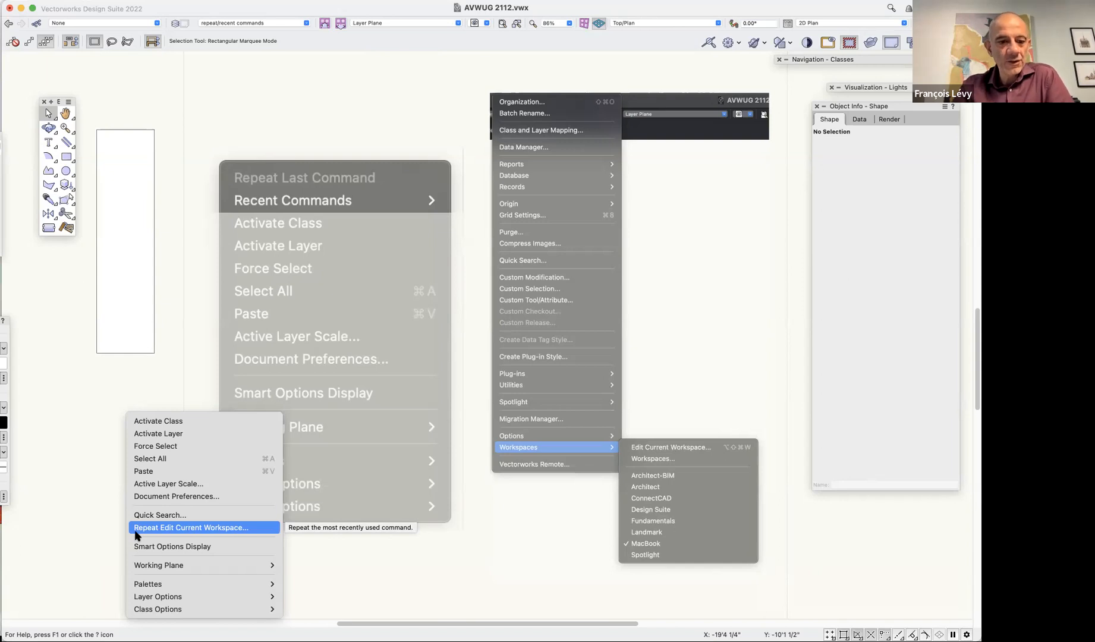
left_click(90, 463)
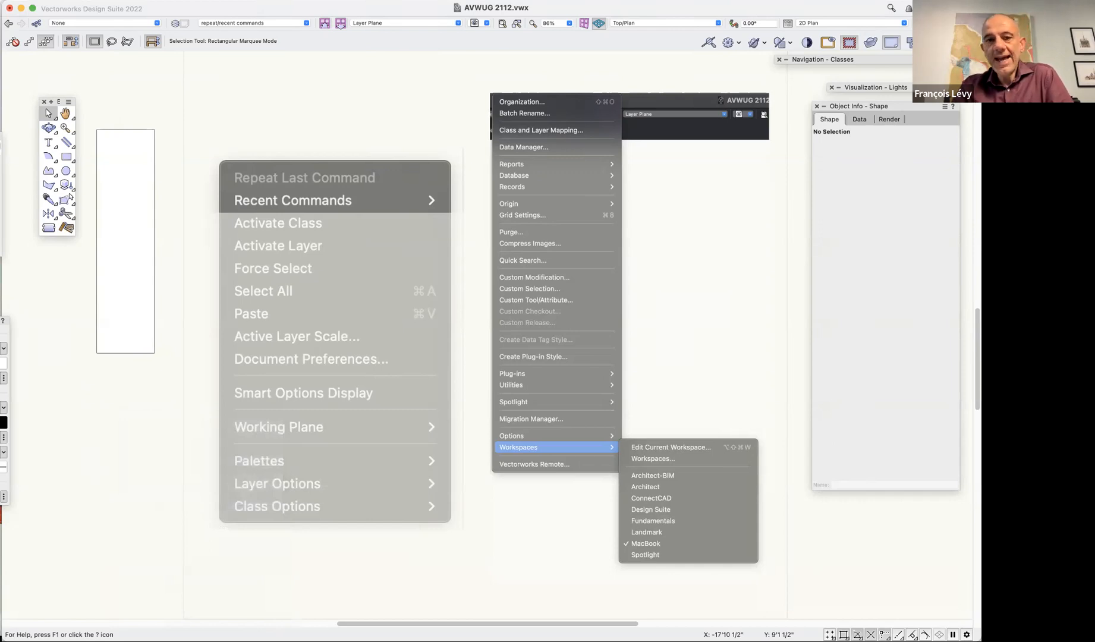
right_click(94, 432)
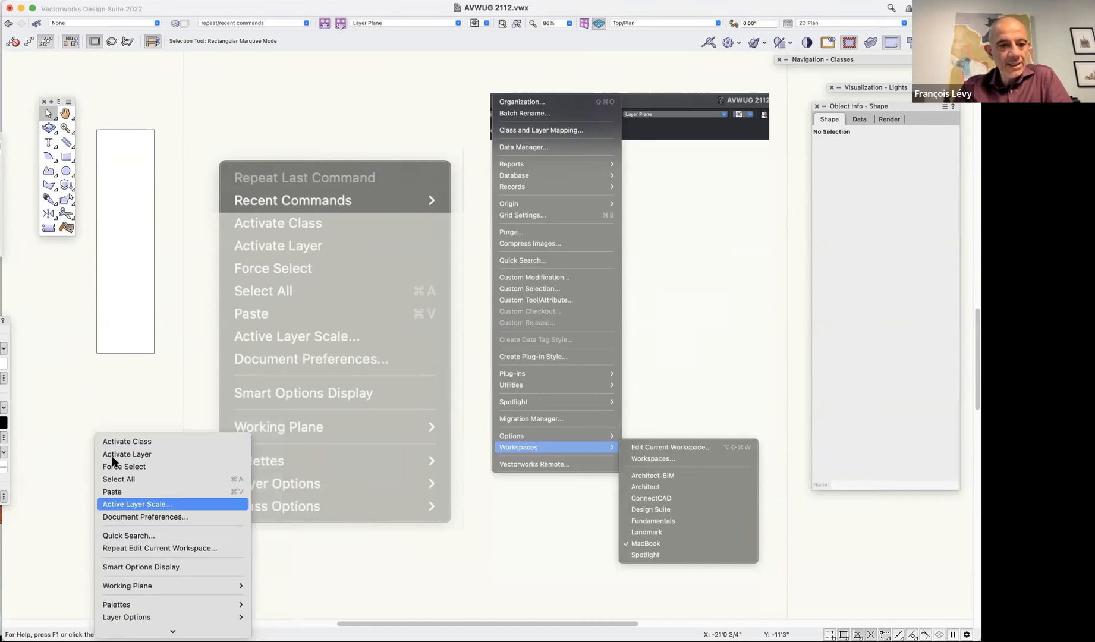
left_click(82, 417)
left_click(67, 1)
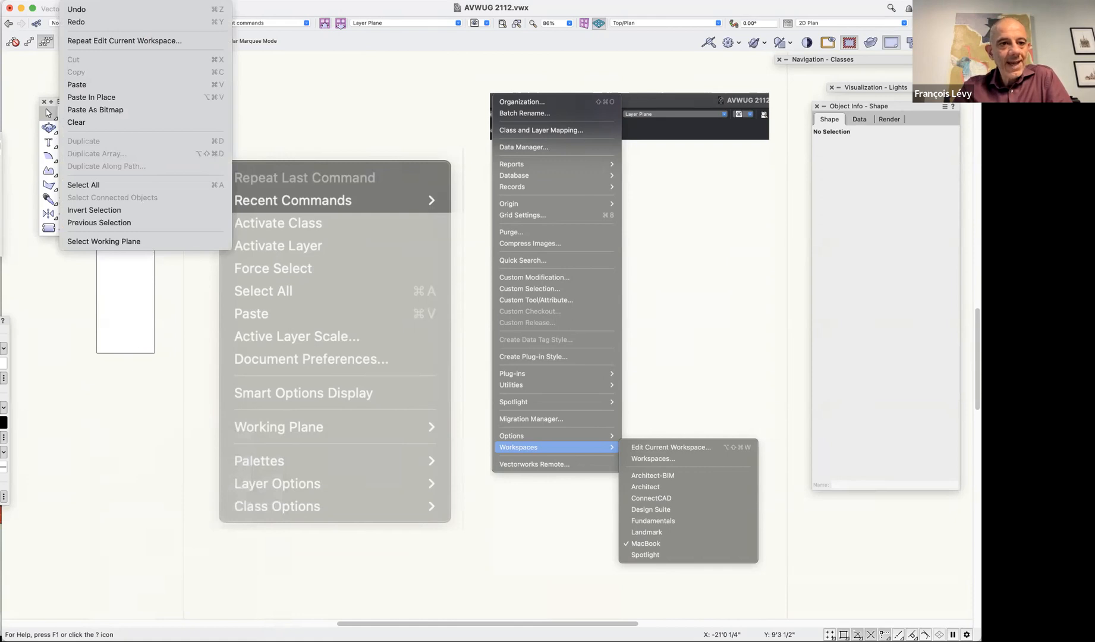
left_click(82, 43)
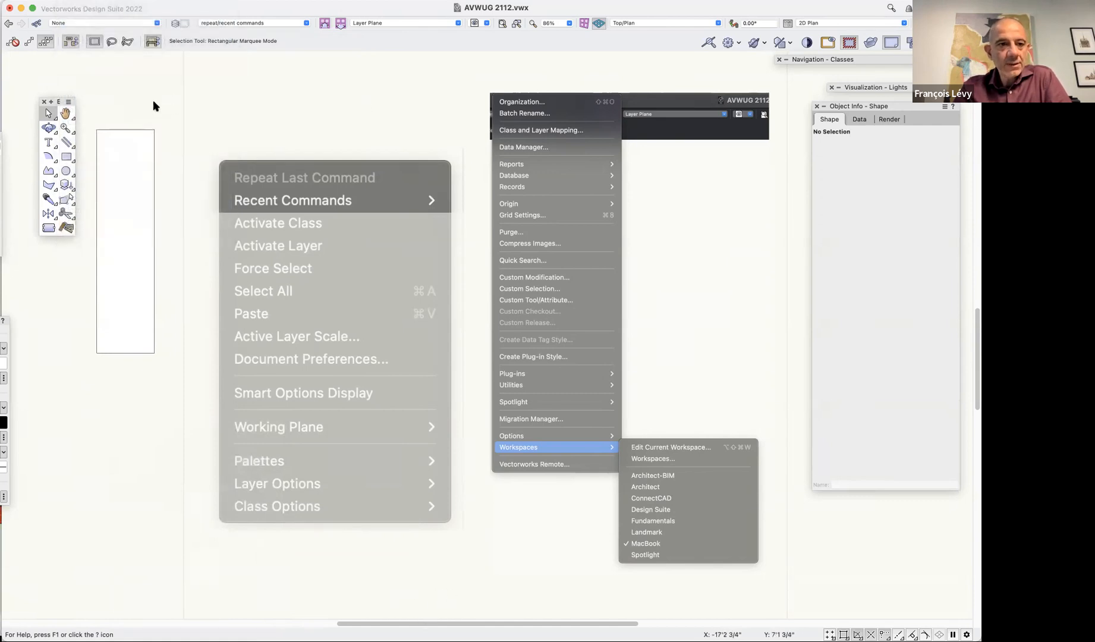
Delete the tall rectangle and switch to the saved view "3 create/update class from object"
left_click(141, 203)
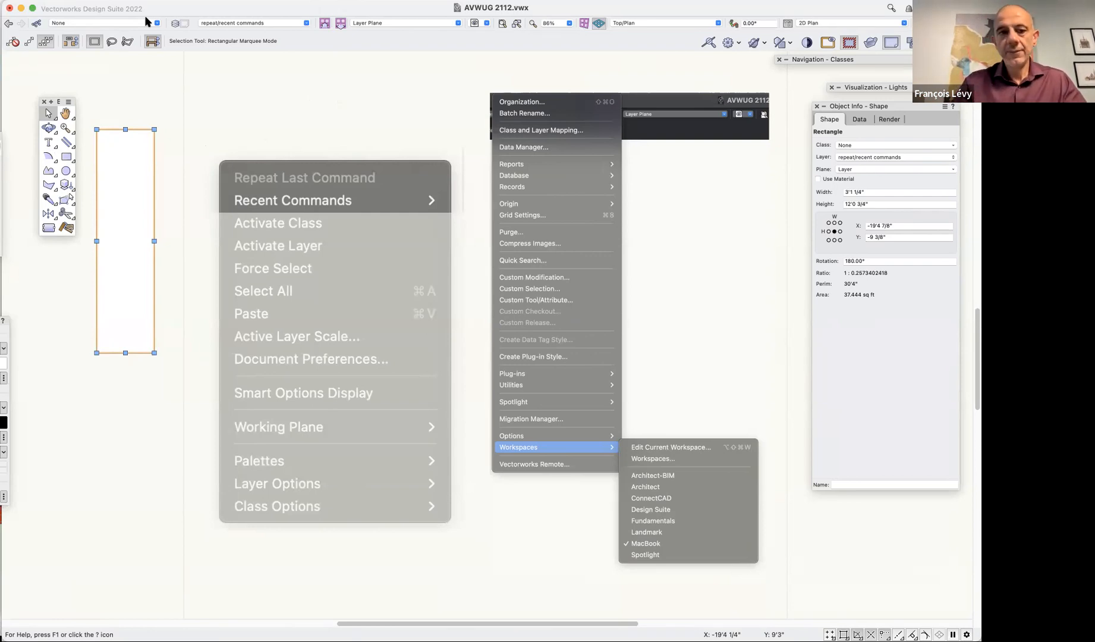
key("Delete")
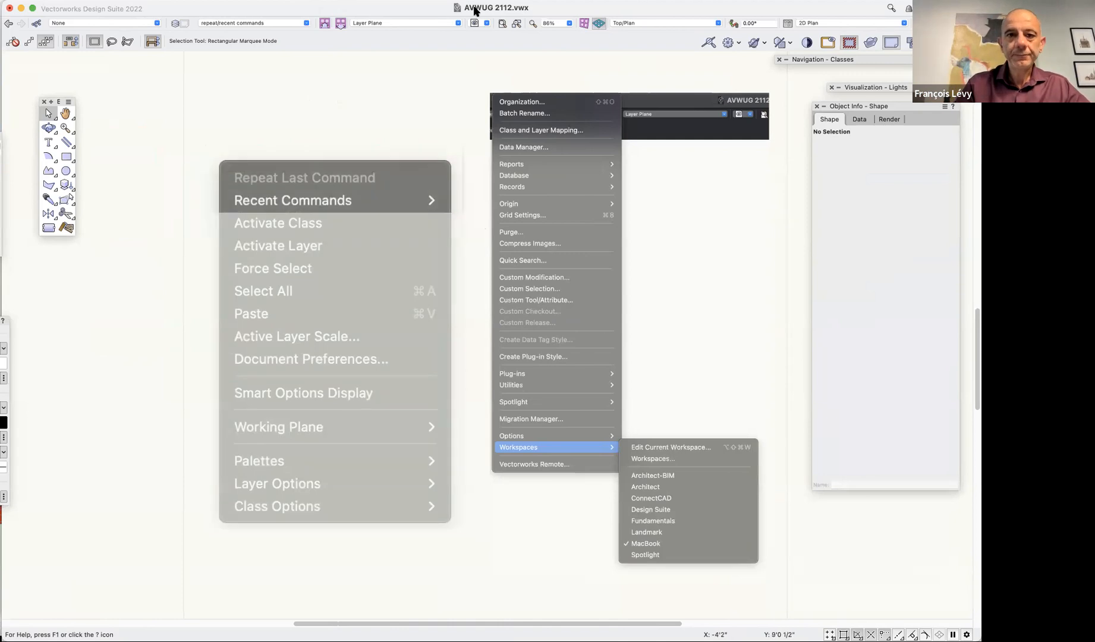
left_click(487, 24)
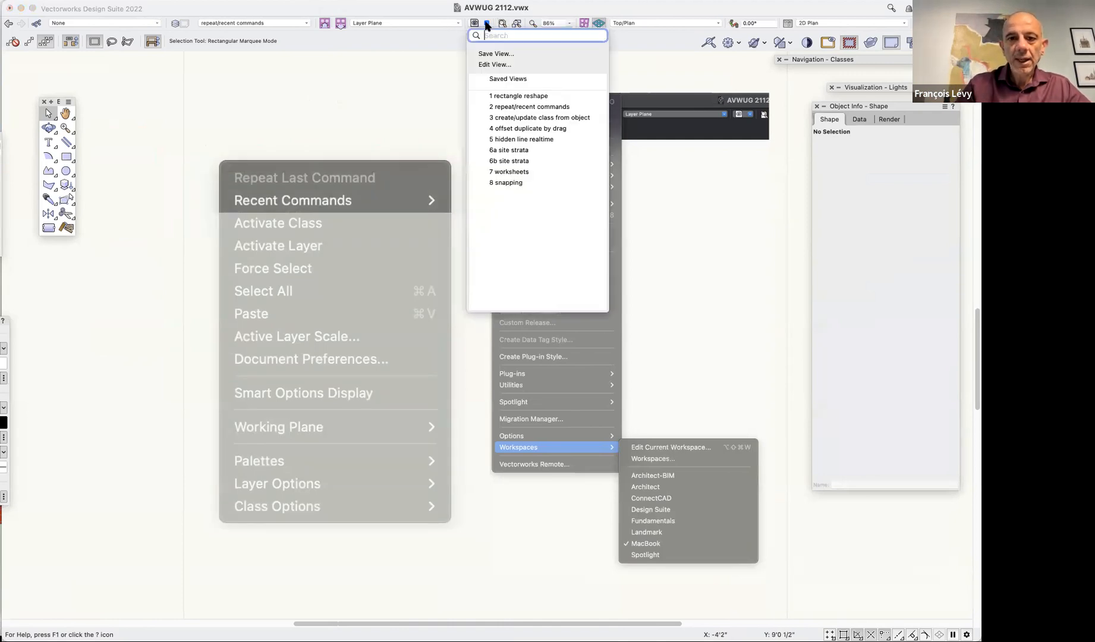
left_click(524, 118)
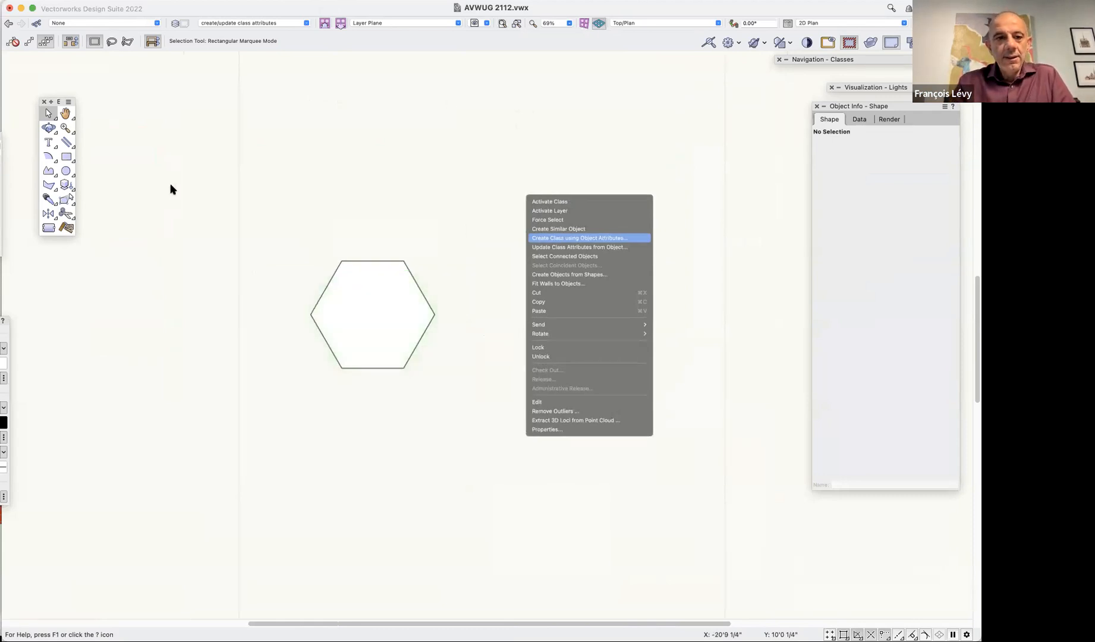
Select the hexagon, place the Attributes palette beside it to inspect its fill and pen, and deselect the hexagon
left_click(349, 298)
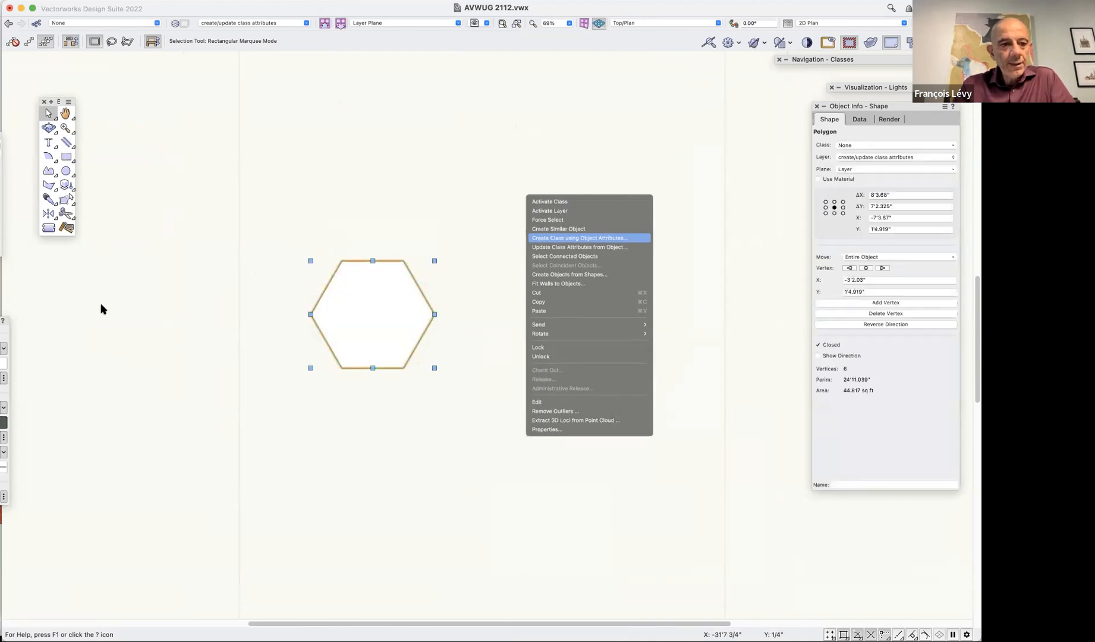
left_click_drag(0, 321, 169, 196)
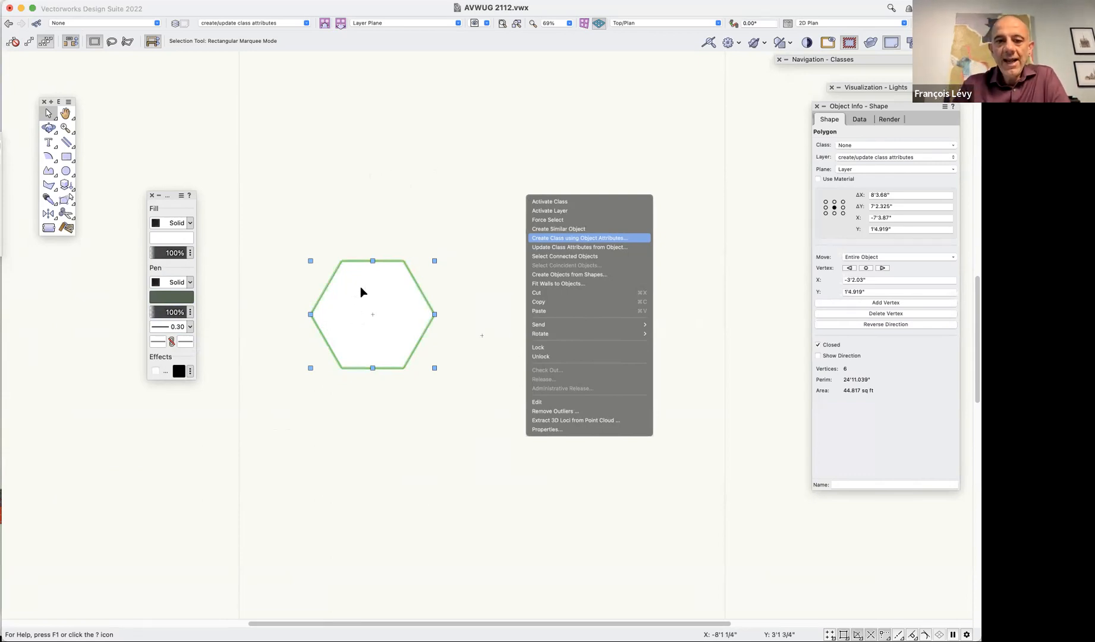
left_click(385, 188)
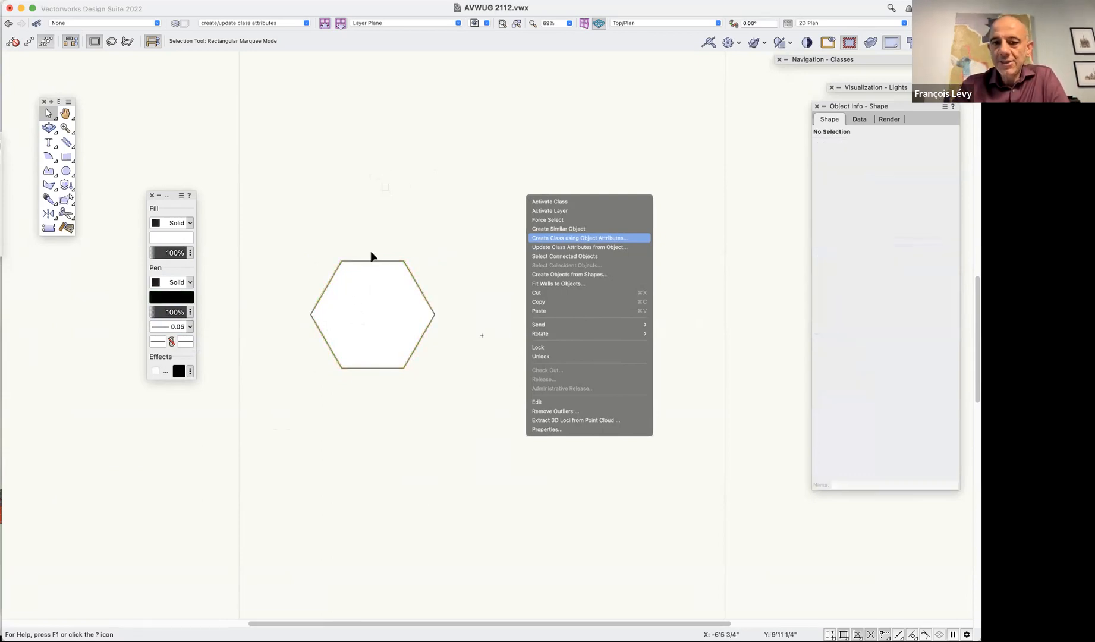
Create a class named pen-0.15mm from the hexagon's attributes, visible in saved views, and accept its transferred graphic attributes
right_click(361, 311)
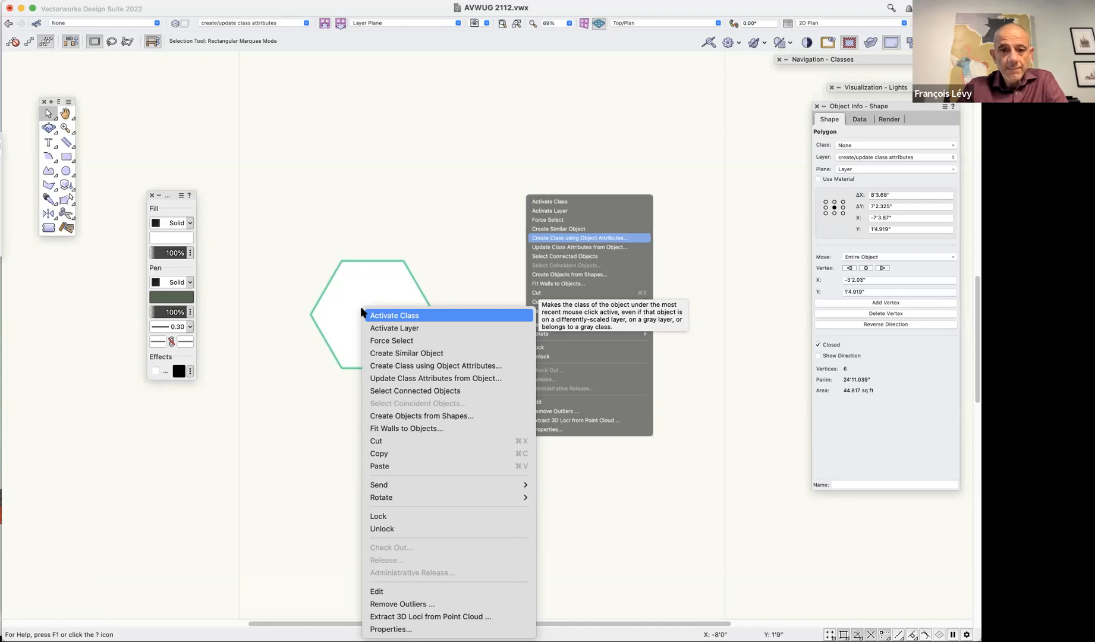
left_click(378, 367)
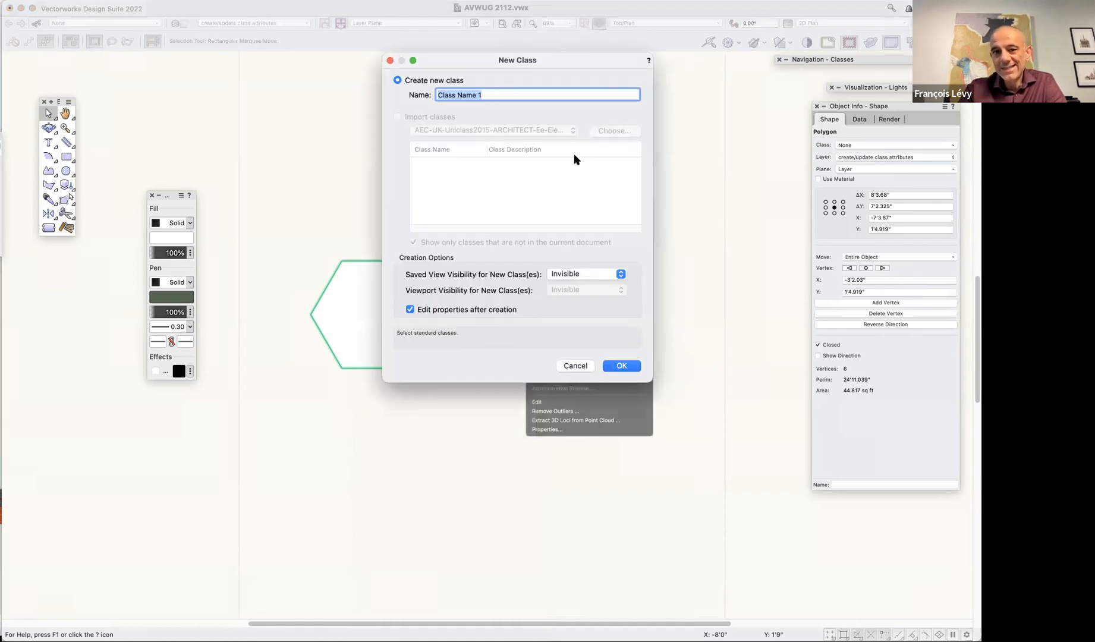
type("pe")
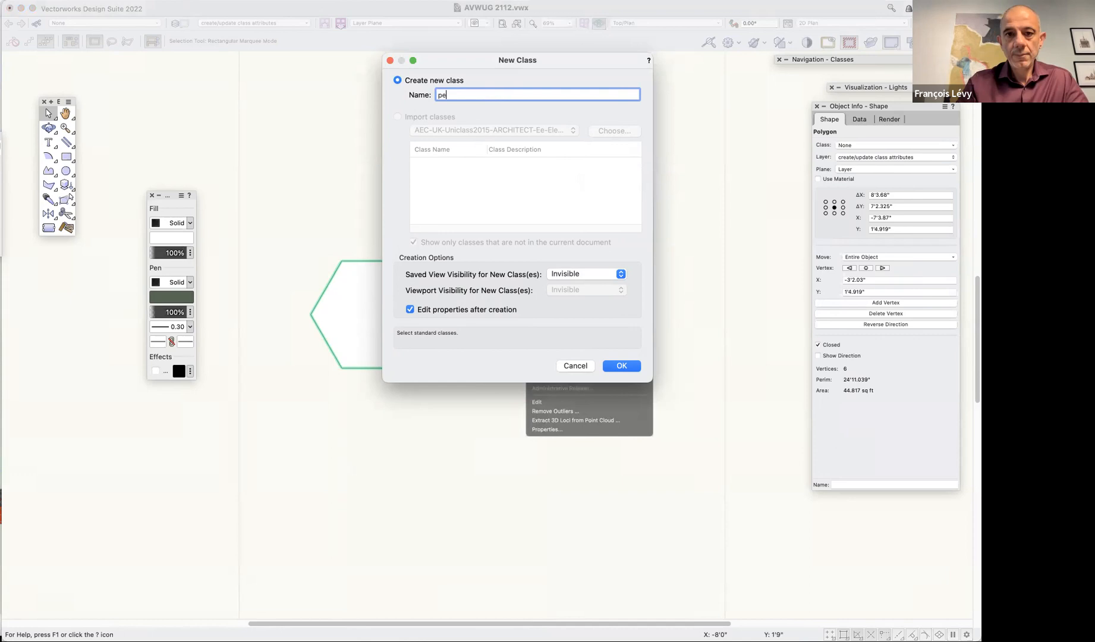
type("n-")
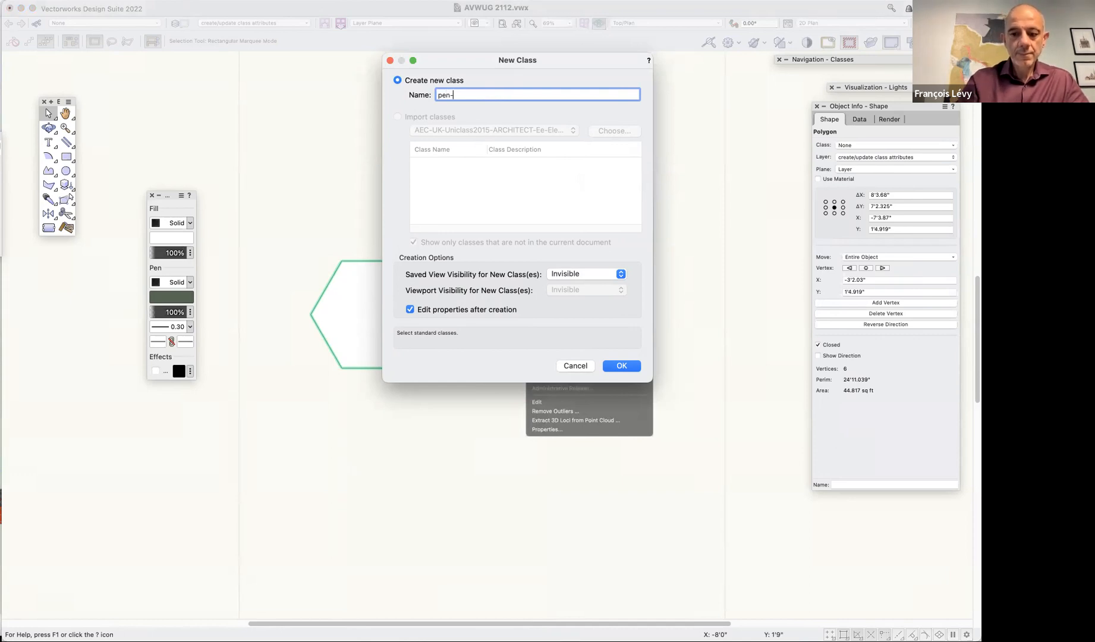
type("0.15mm")
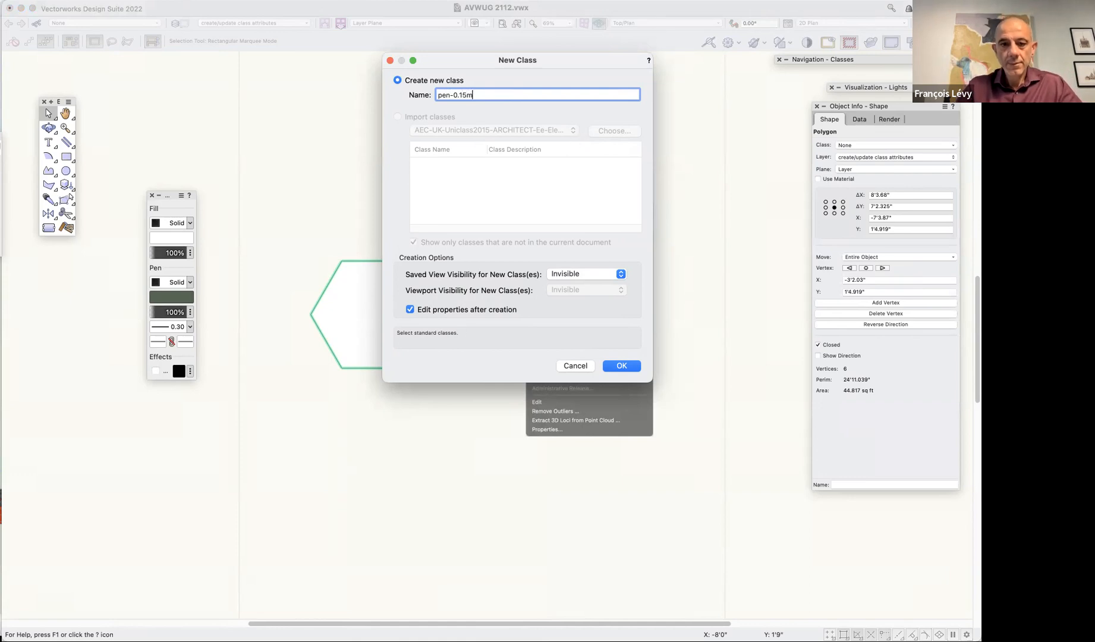
left_click(566, 273)
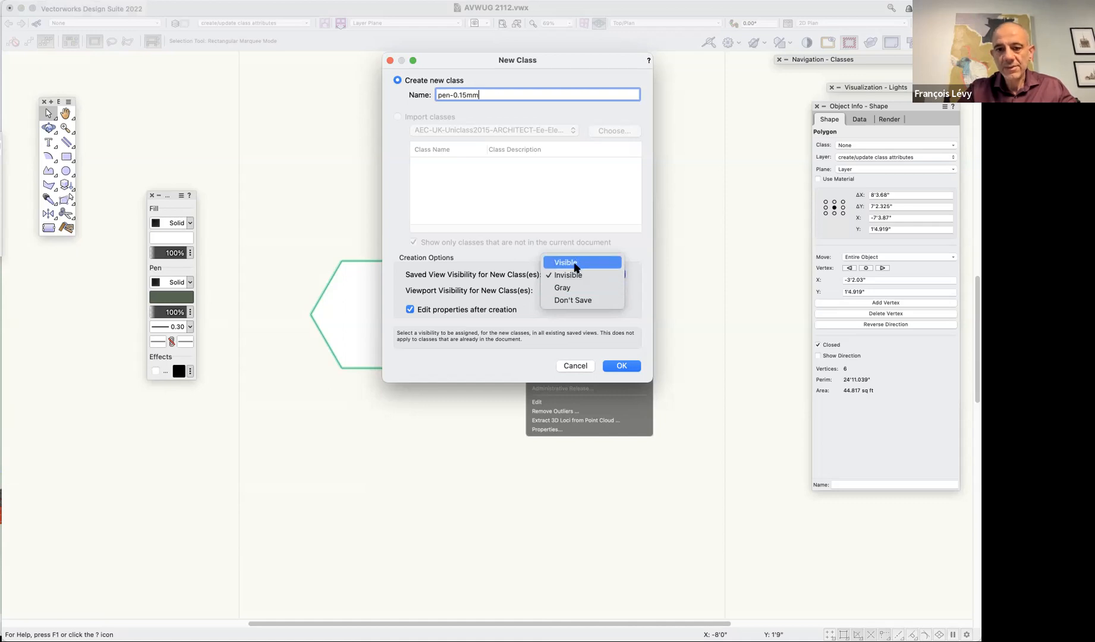
left_click(576, 264)
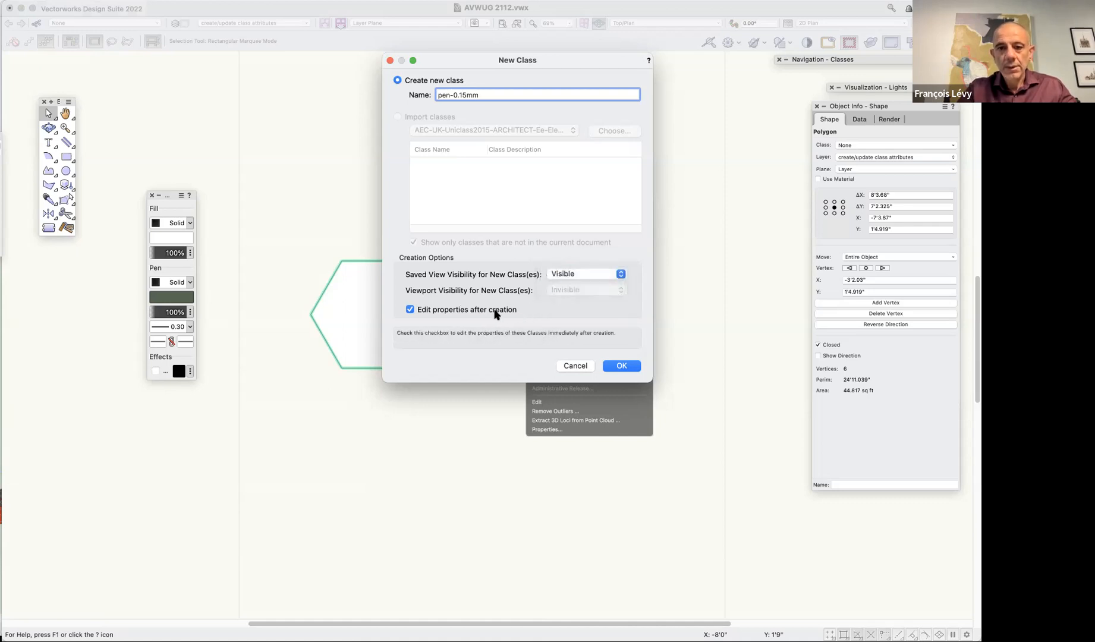
left_click(618, 366)
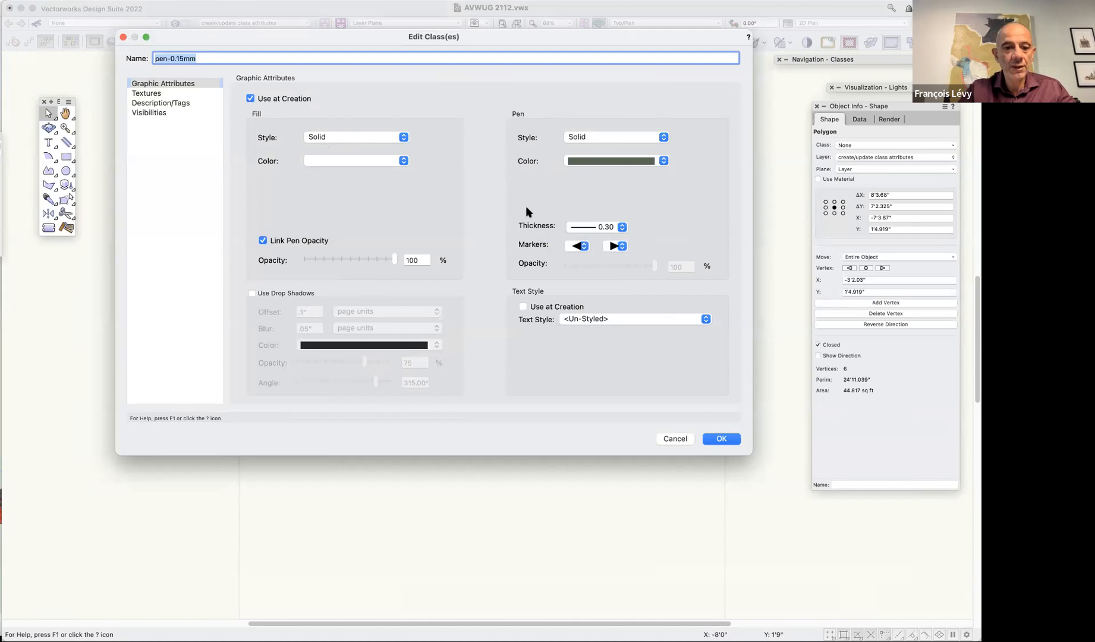
left_click(721, 438)
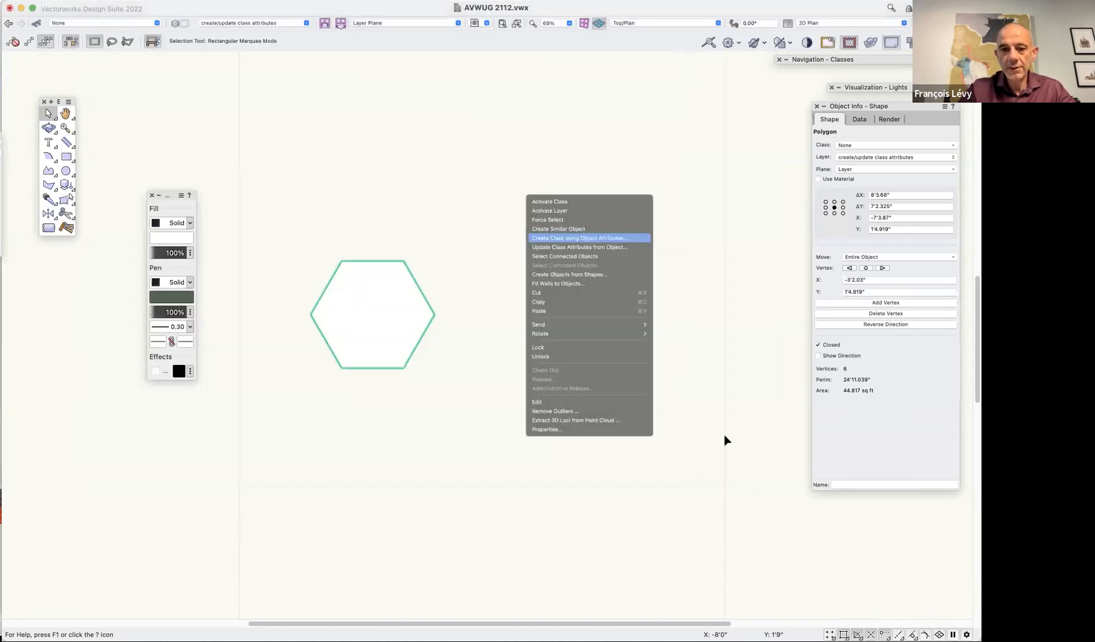
Check the pen group in the document's class list for the 0.15mm class
left_click(107, 24)
left_click(56, 128)
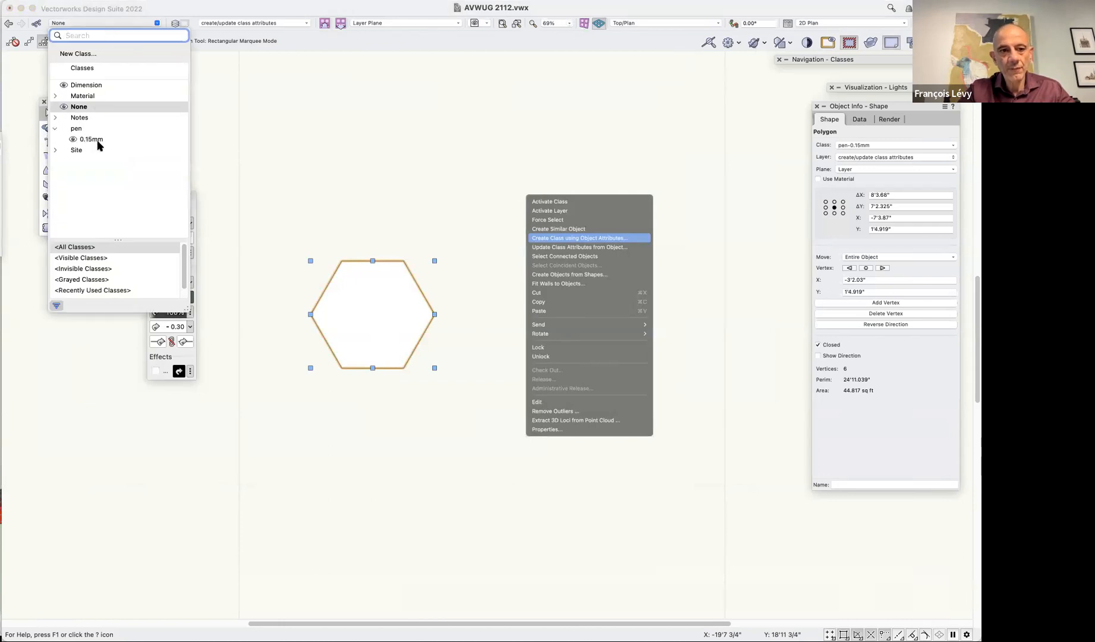
left_click(238, 127)
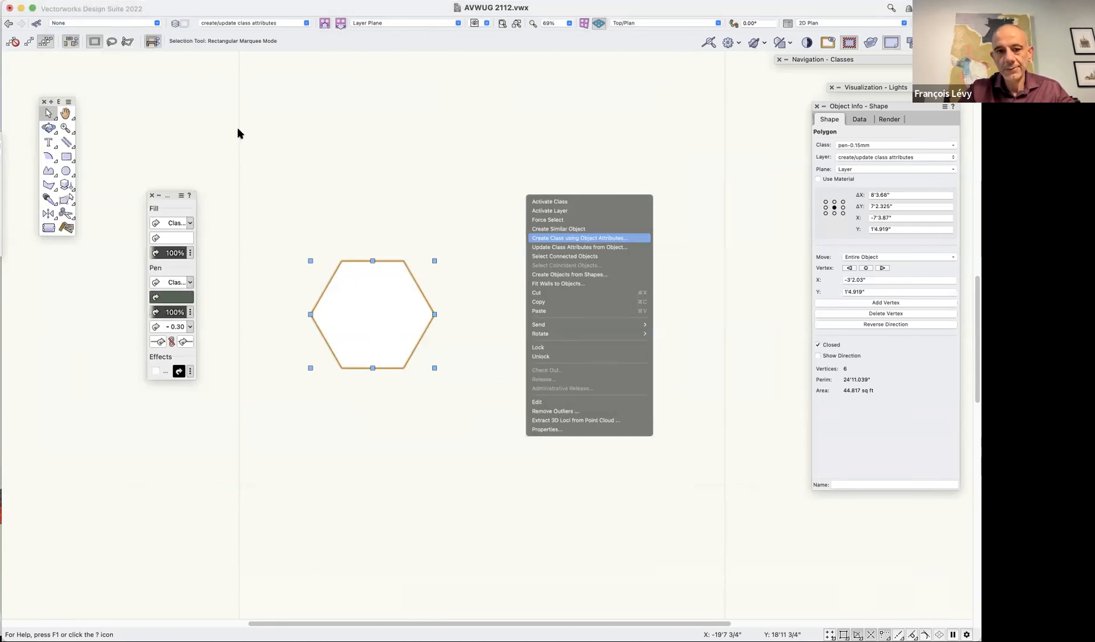
Override the hexagon's pen with a red color and a 0.15 line thickness, and deselect it
left_click(324, 182)
left_click(352, 268)
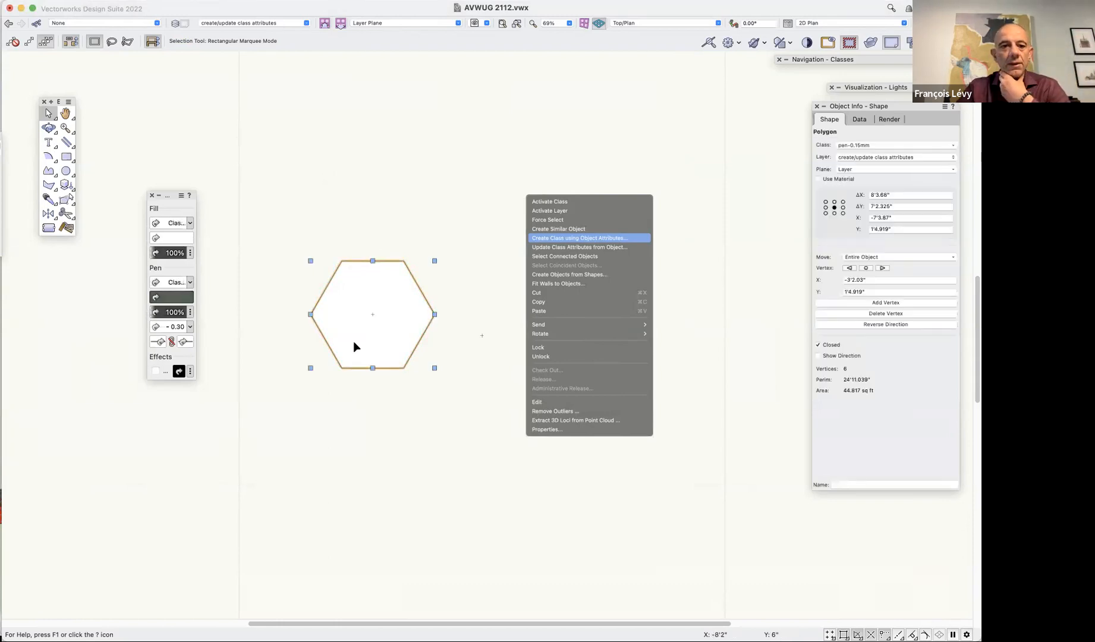
left_click(172, 296)
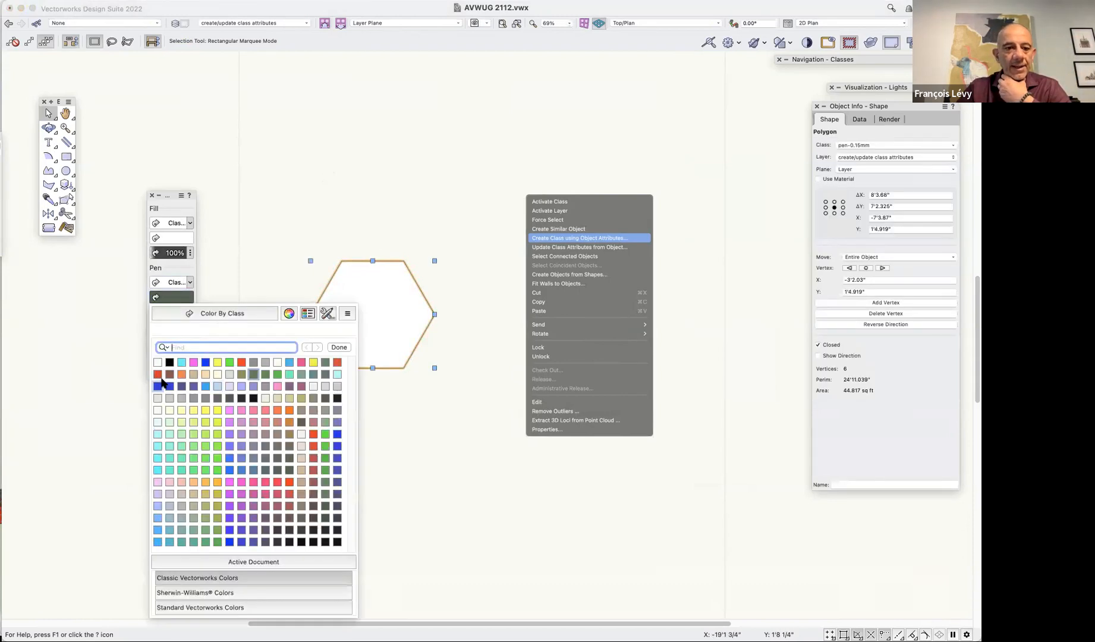
left_click(158, 375)
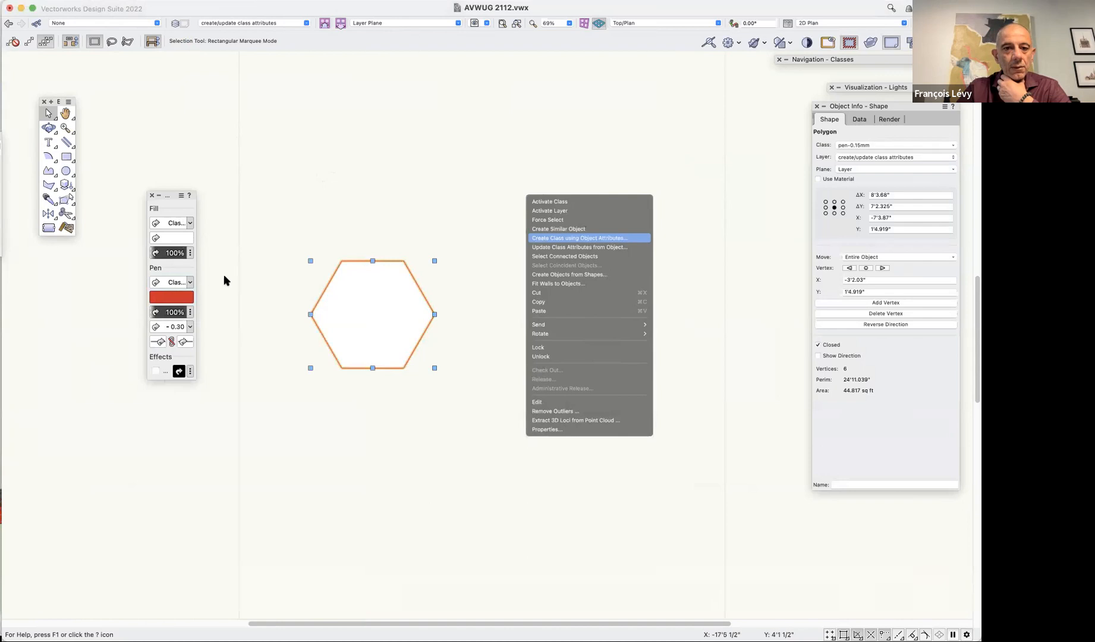
left_click(188, 329)
left_click(205, 401)
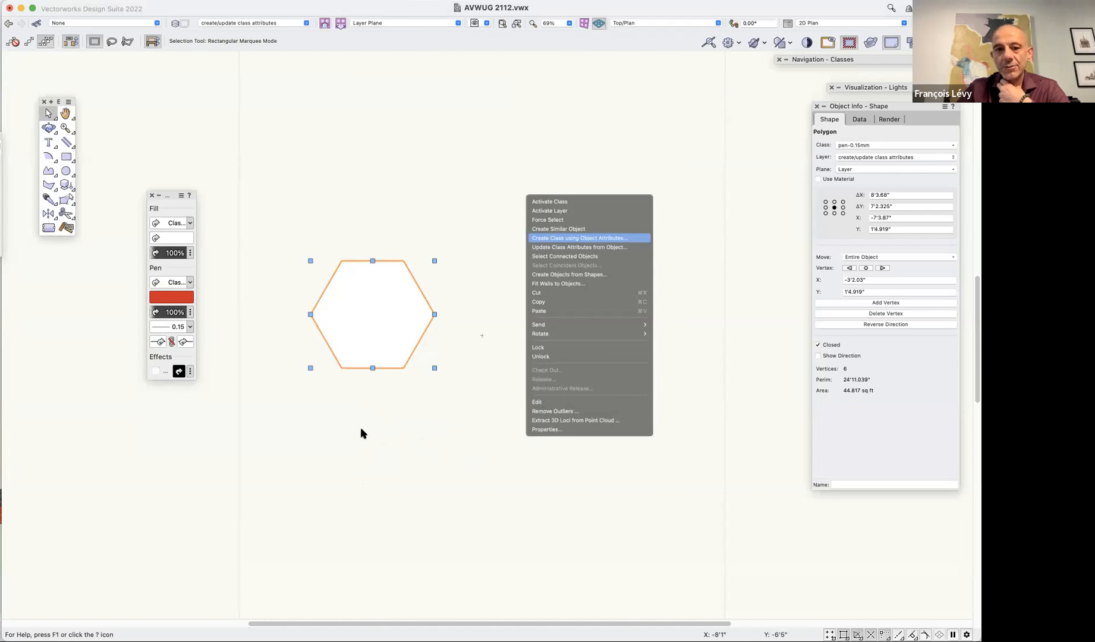
left_click(448, 491)
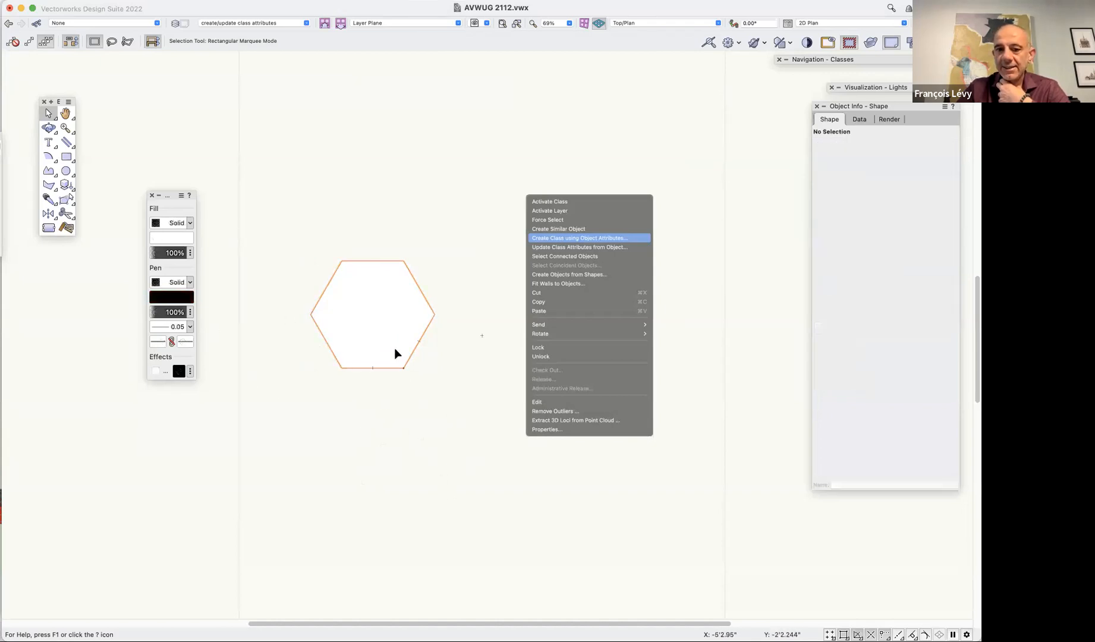
Update the pen-0.15mm class with the hexagon's fill, pen and drop shadow attributes, and assign the hexagon to that class
right_click(394, 325)
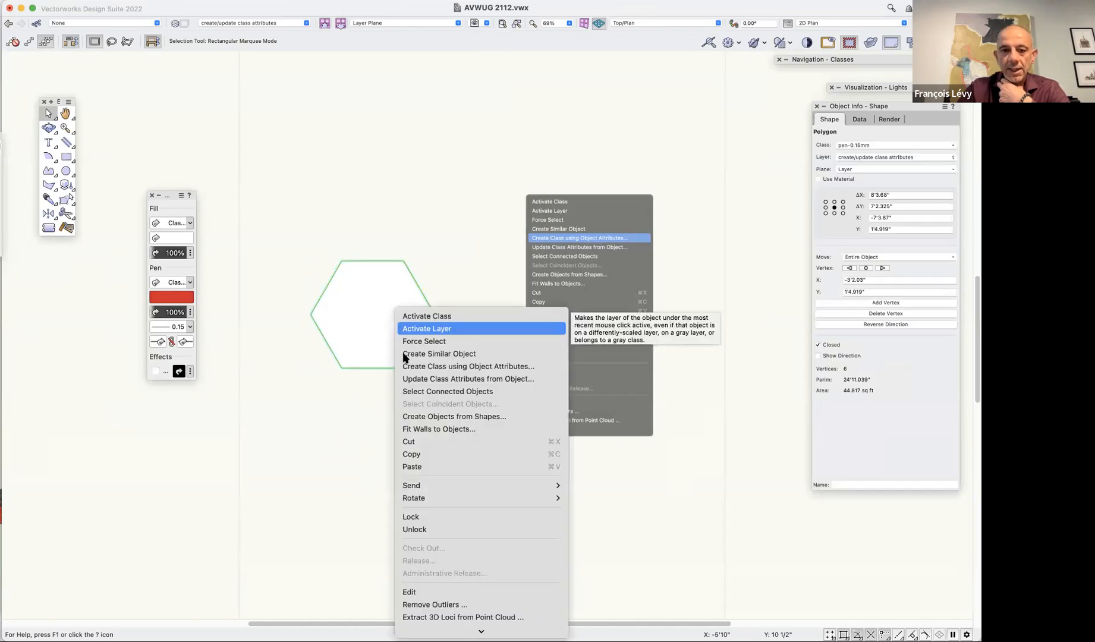
left_click(408, 380)
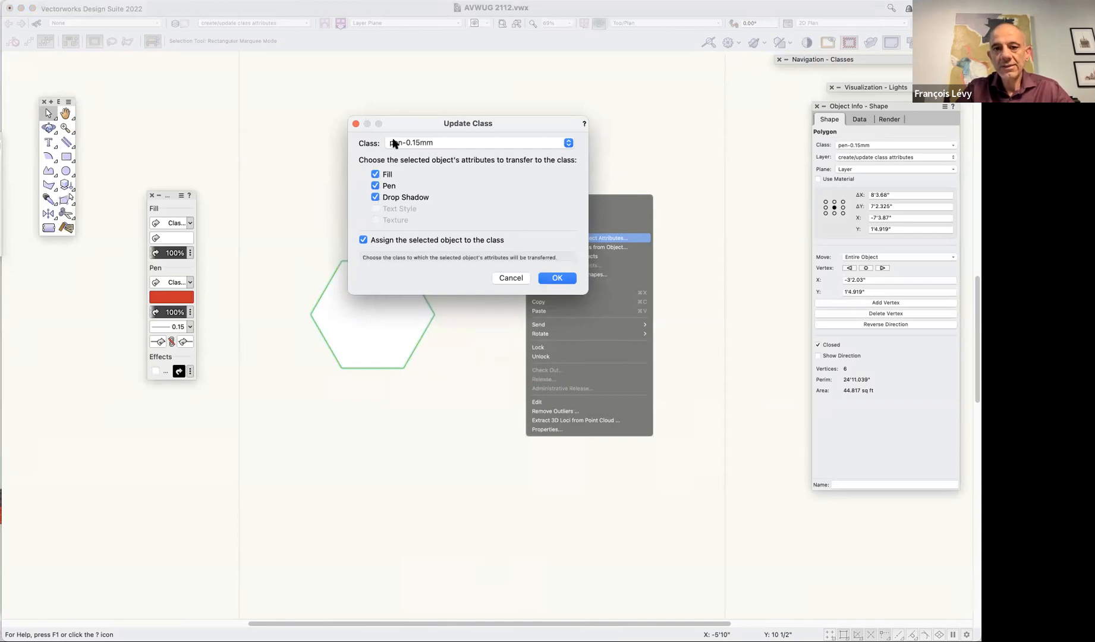
left_click(410, 144)
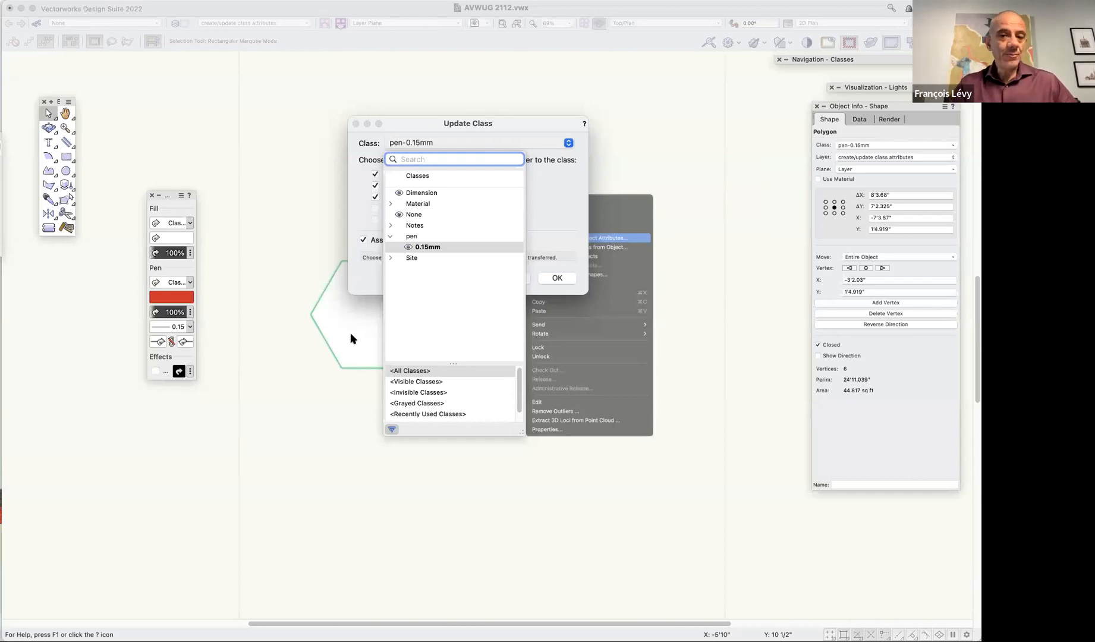
left_click(286, 304)
left_click(557, 277)
left_click(417, 224)
left_click(379, 315)
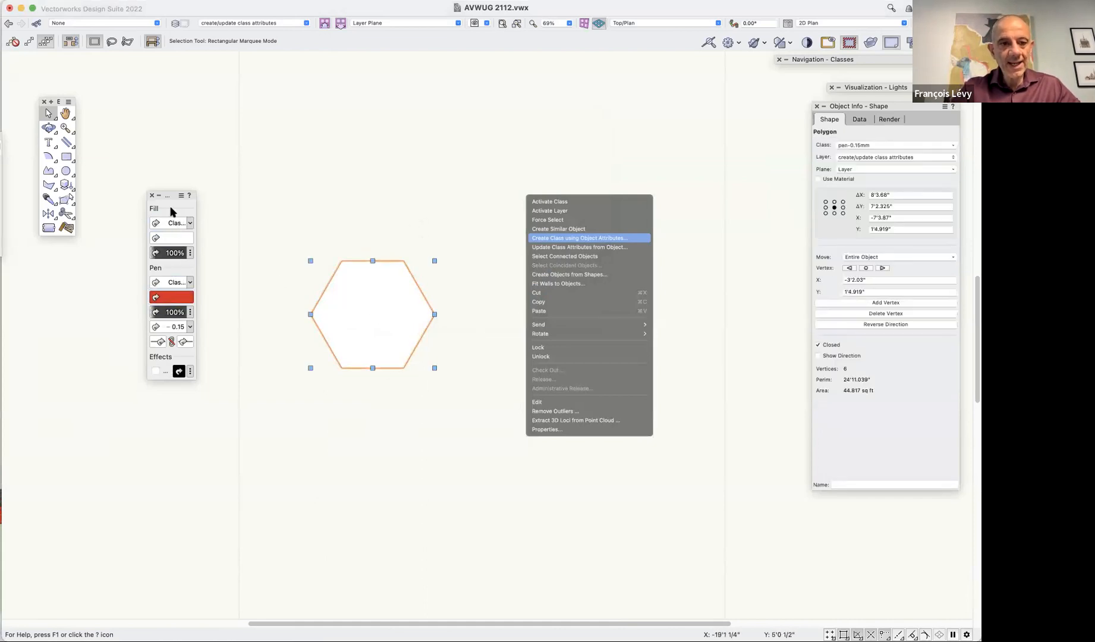
Open the pen-0.15mm class for editing from the Organization dialog to check its pen color and thickness
left_click(36, 22)
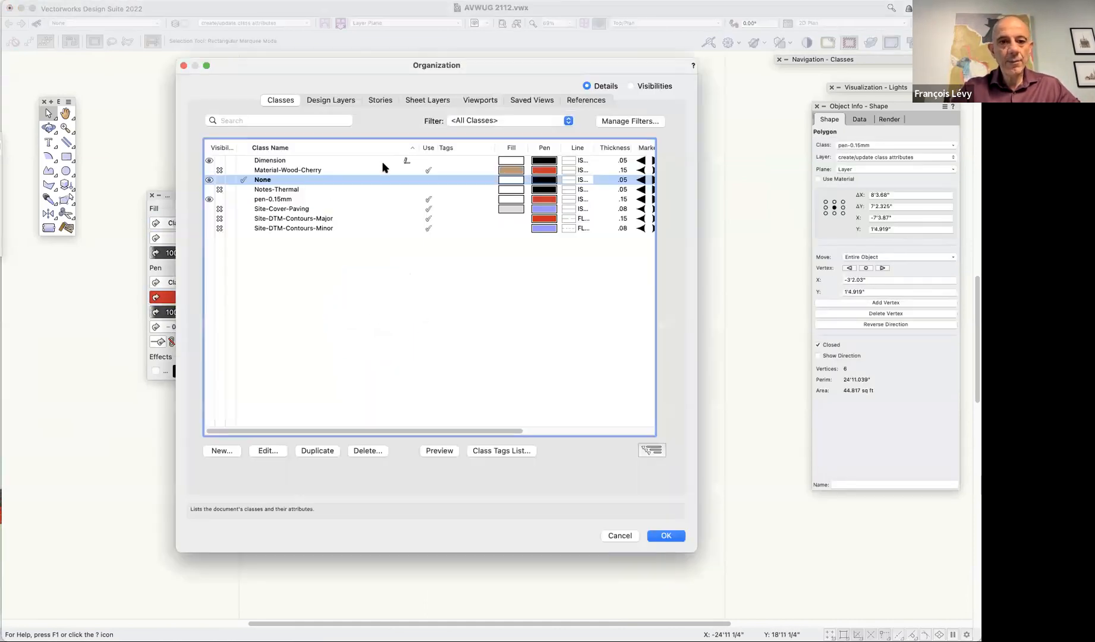
double_click(299, 202)
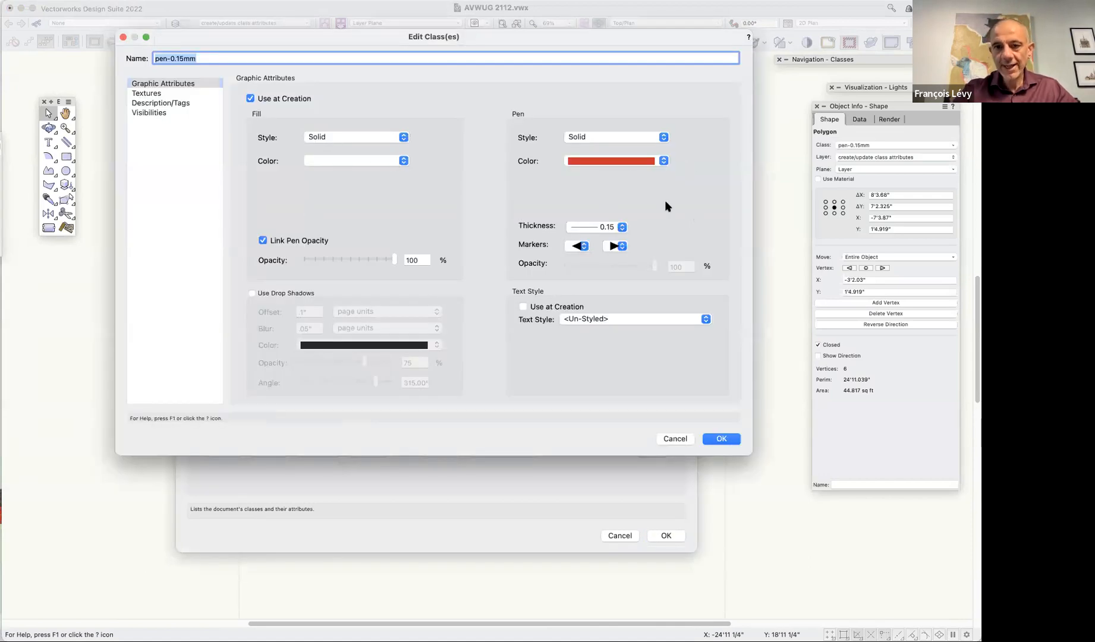
Check the default graphic attributes offered for a new class from the Organization dialog, and leave without keeping the class
left_click(678, 439)
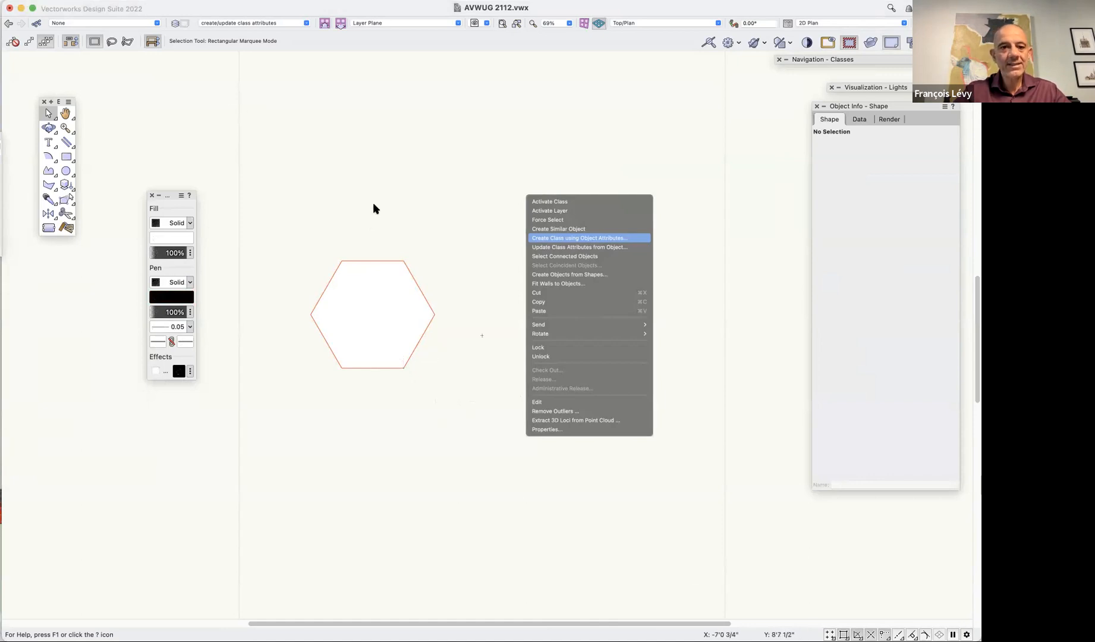
left_click(37, 26)
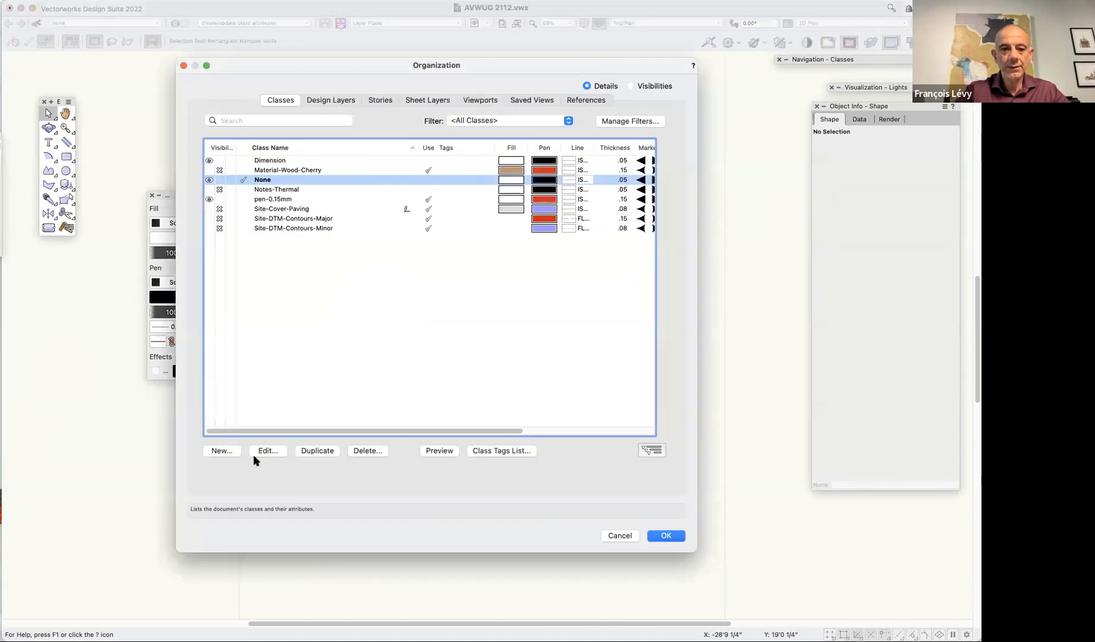
left_click(230, 452)
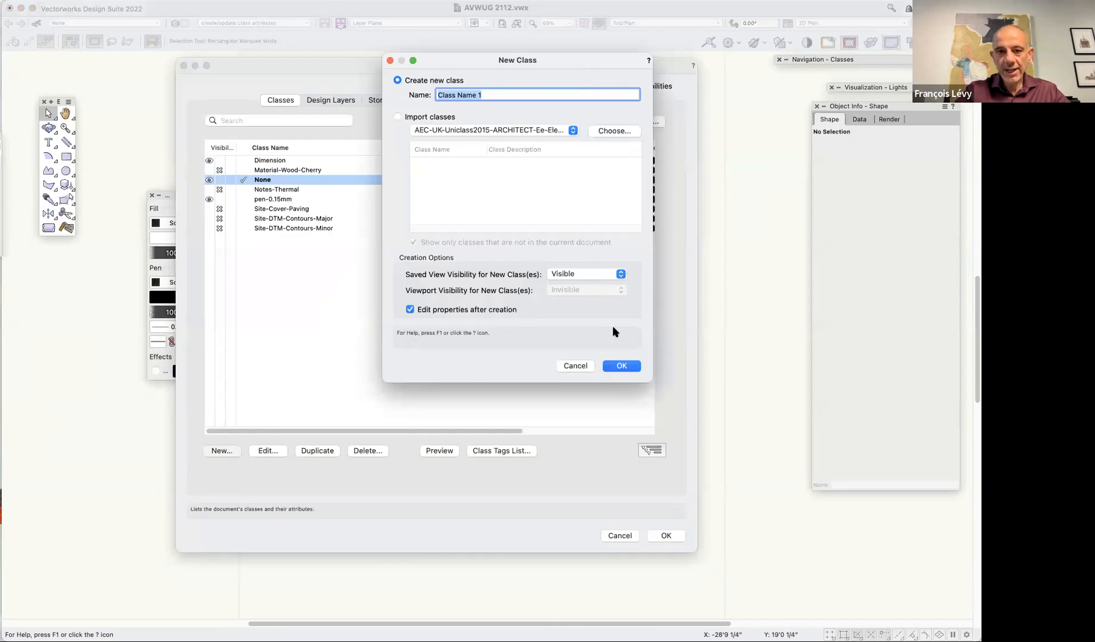
left_click(622, 366)
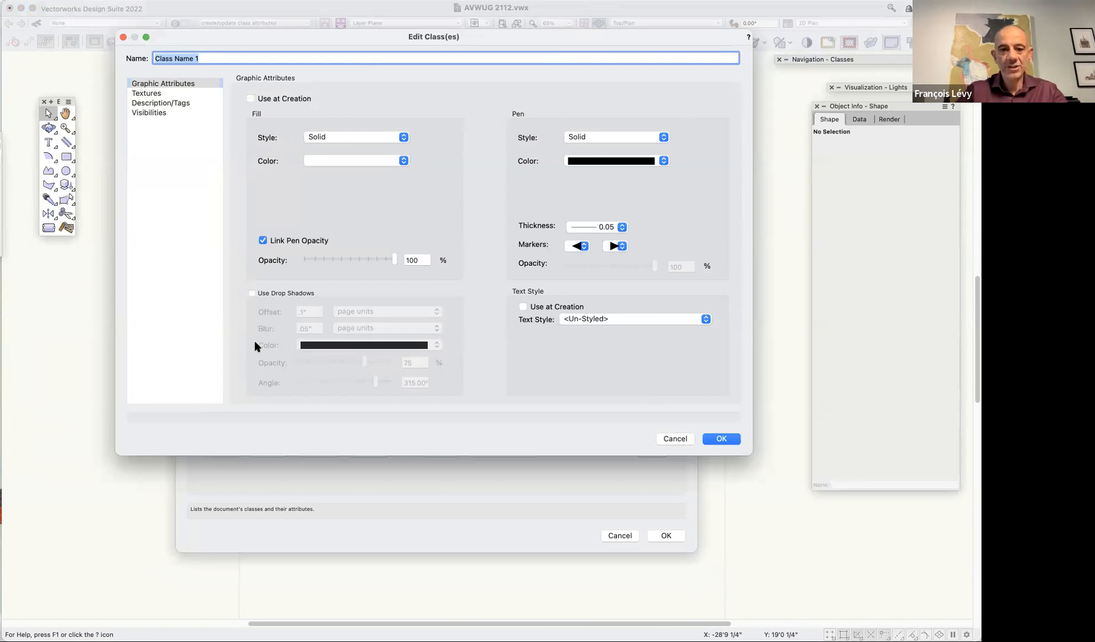
left_click(688, 440)
left_click(618, 536)
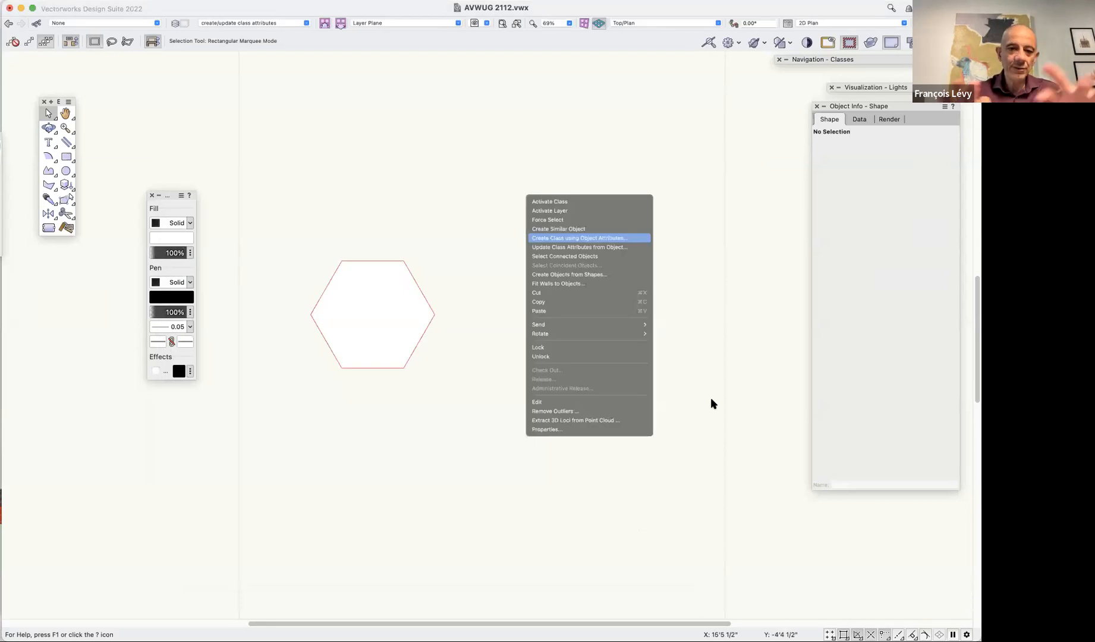
Override the hexagon's fill with a bright green color and reduce its fill opacity to about a quarter
left_click(393, 309)
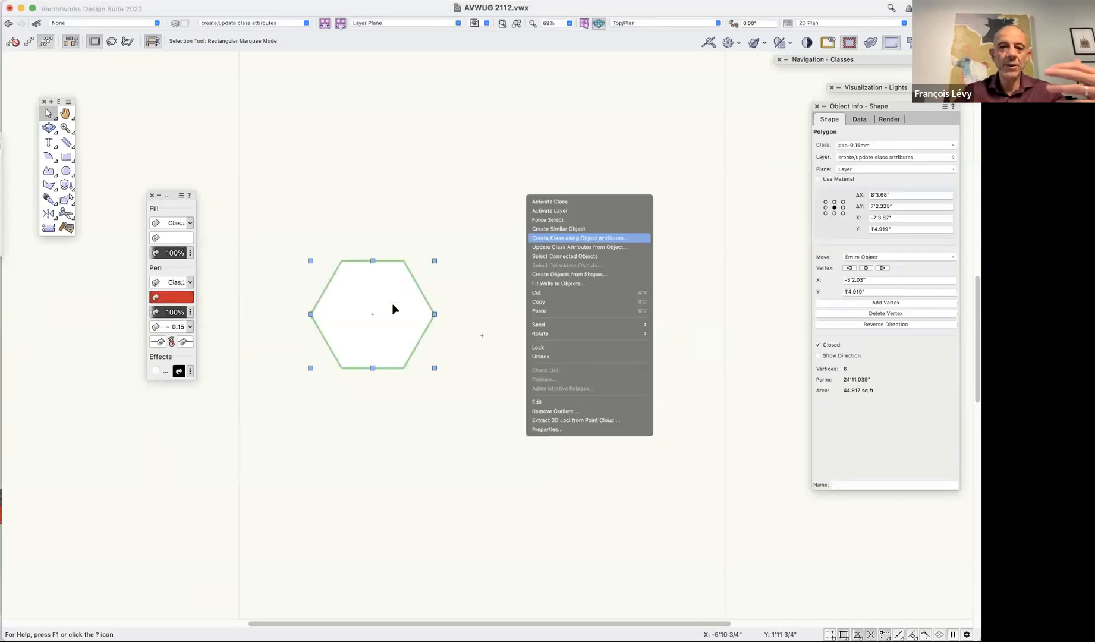
left_click(174, 253)
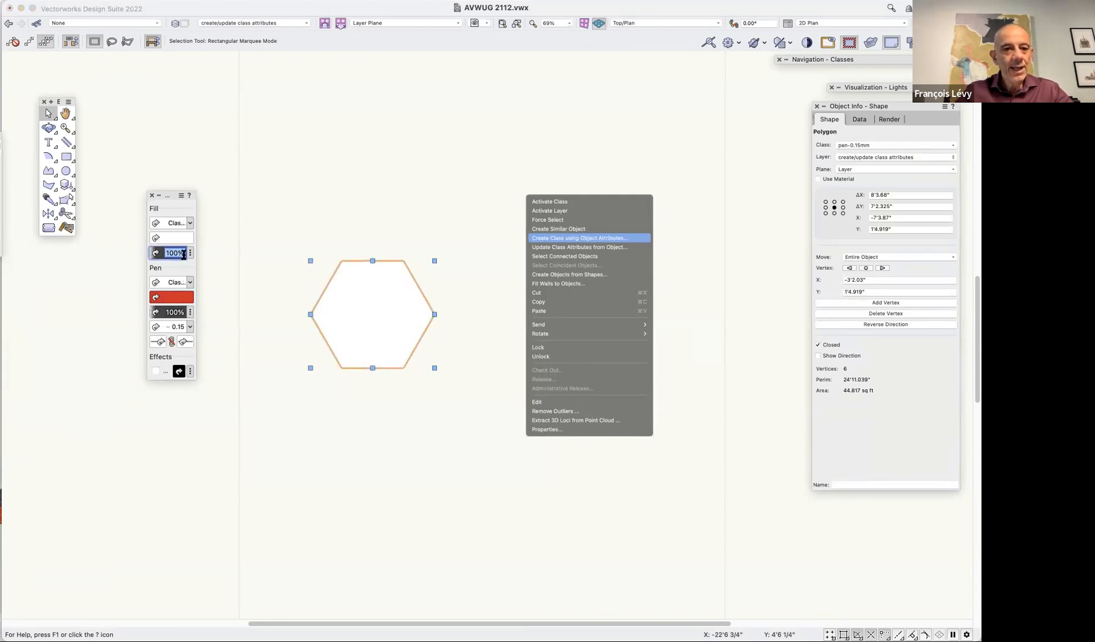
left_click(175, 254)
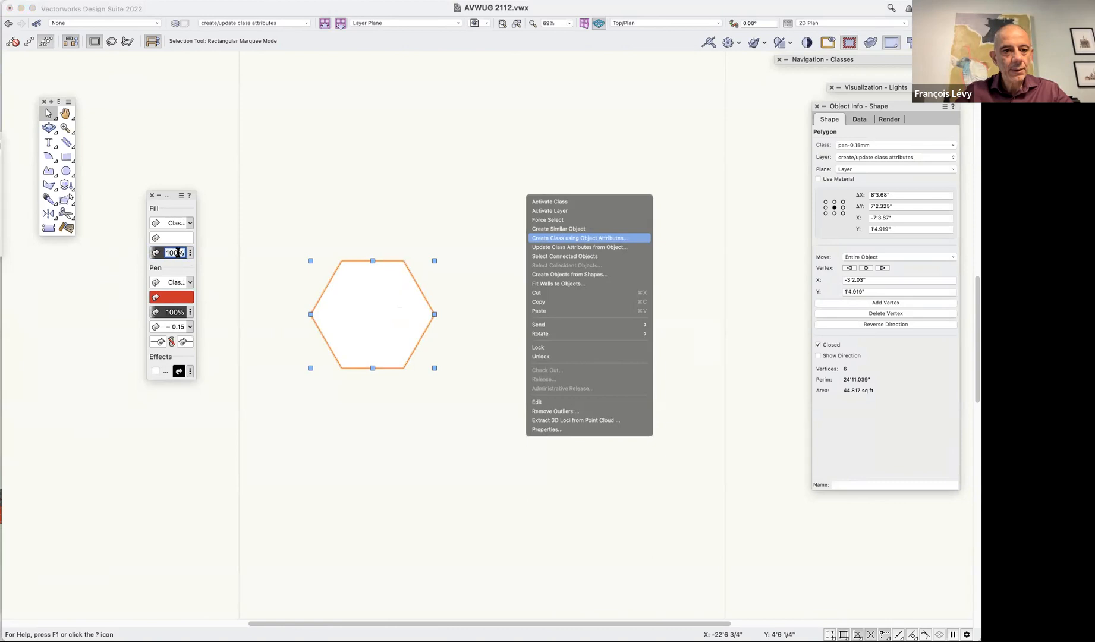
left_click_drag(158, 254, 174, 252)
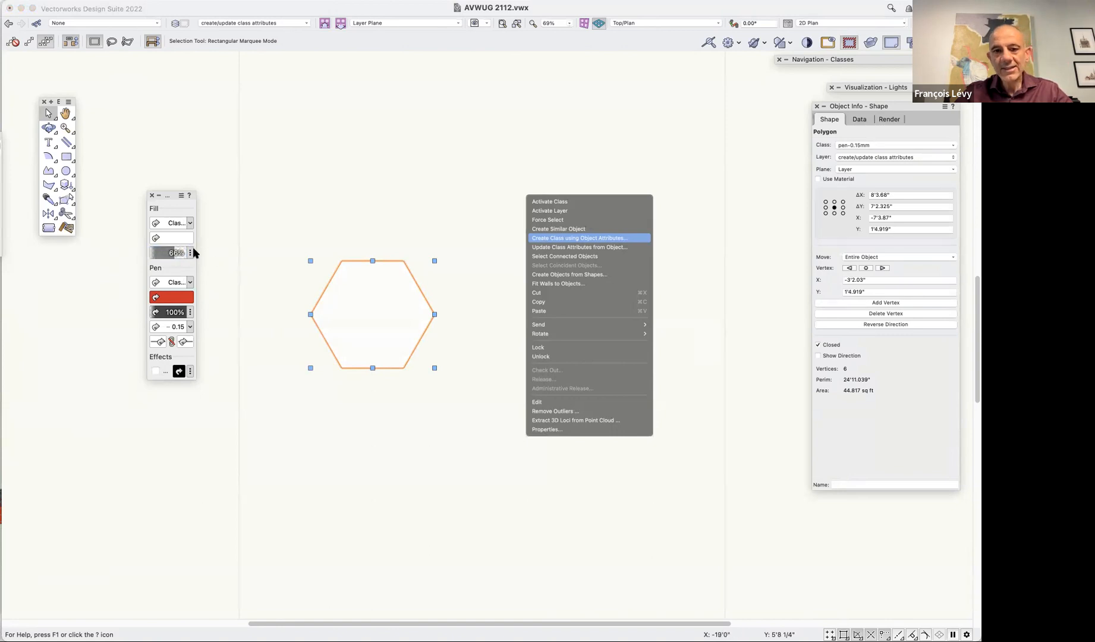
left_click_drag(172, 255, 161, 256)
left_click_drag(179, 255, 171, 254)
left_click(171, 238)
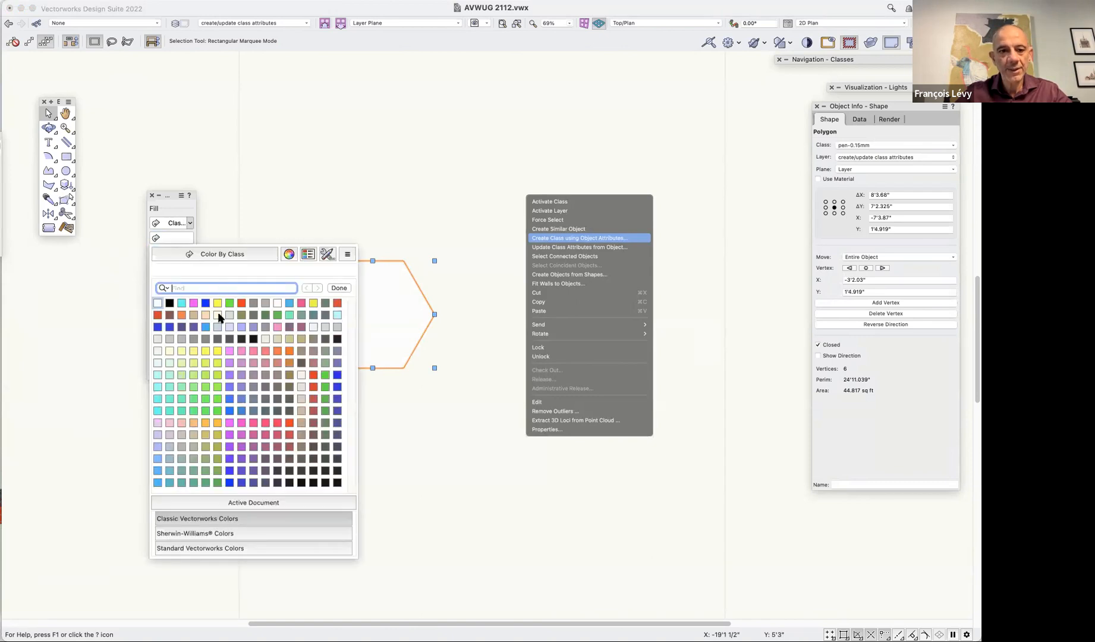
left_click(226, 302)
mouse_move(169, 254)
left_mouse_down()
mouse_move(147, 254)
mouse_move(172, 255)
mouse_move(158, 256)
left_mouse_up()
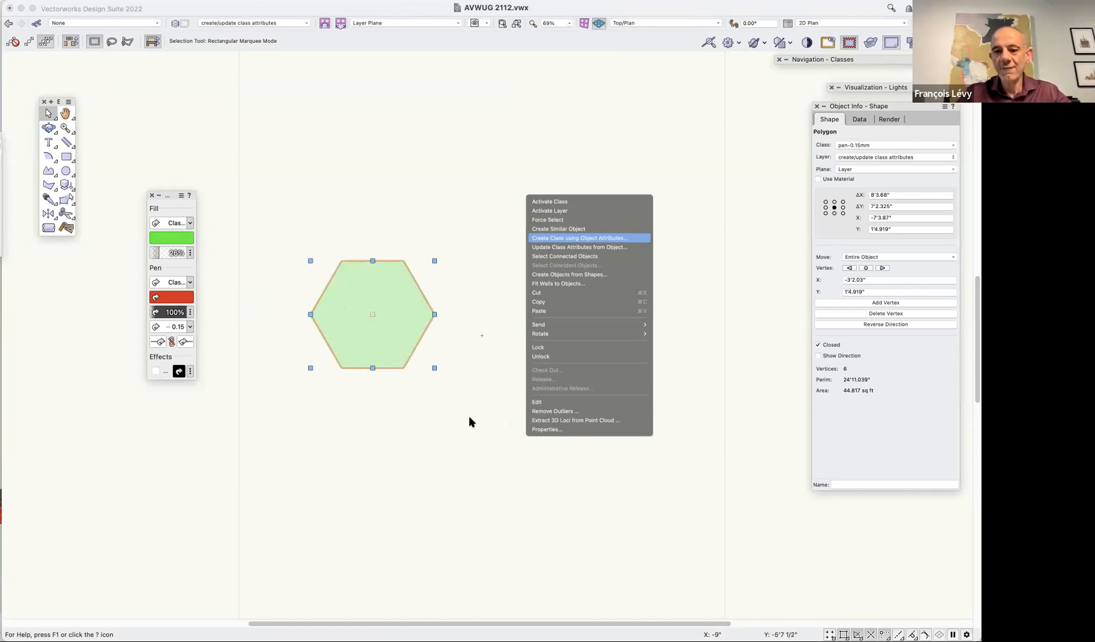
Update the pen-0.15mm class from the green hexagon's fill, pen and drop shadow, keeping the hexagon assigned to the class
right_click(402, 319)
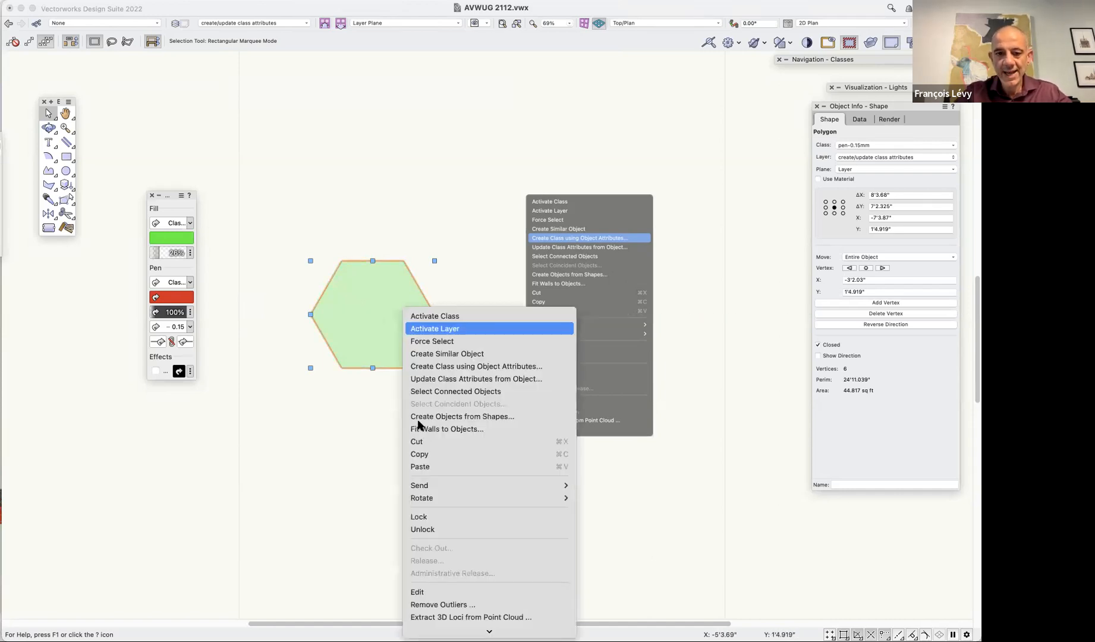
left_click(447, 381)
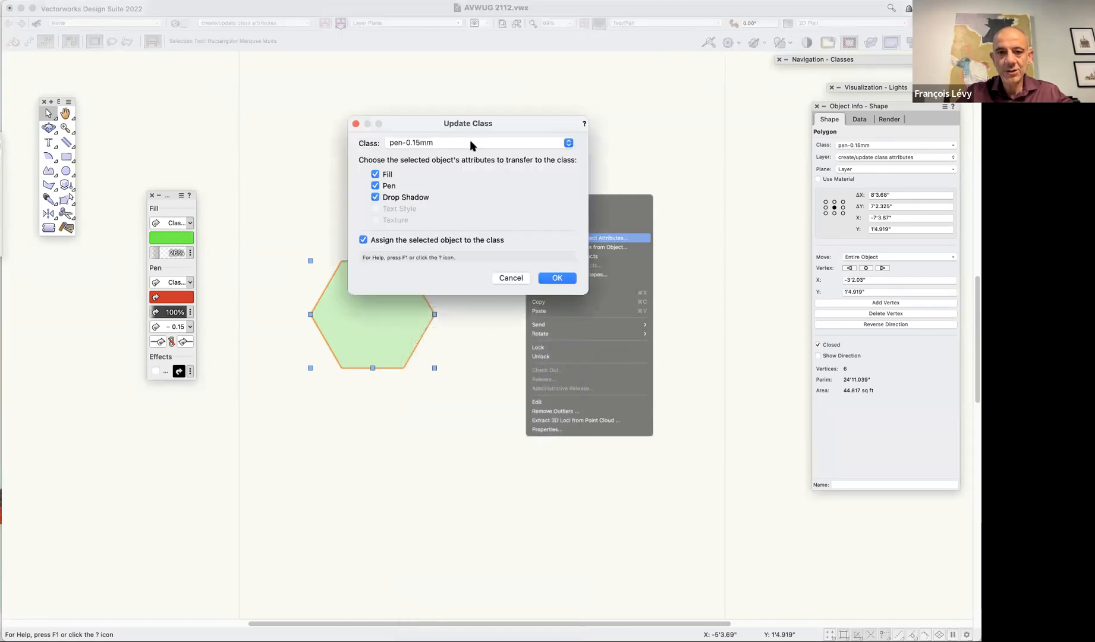
left_click(553, 277)
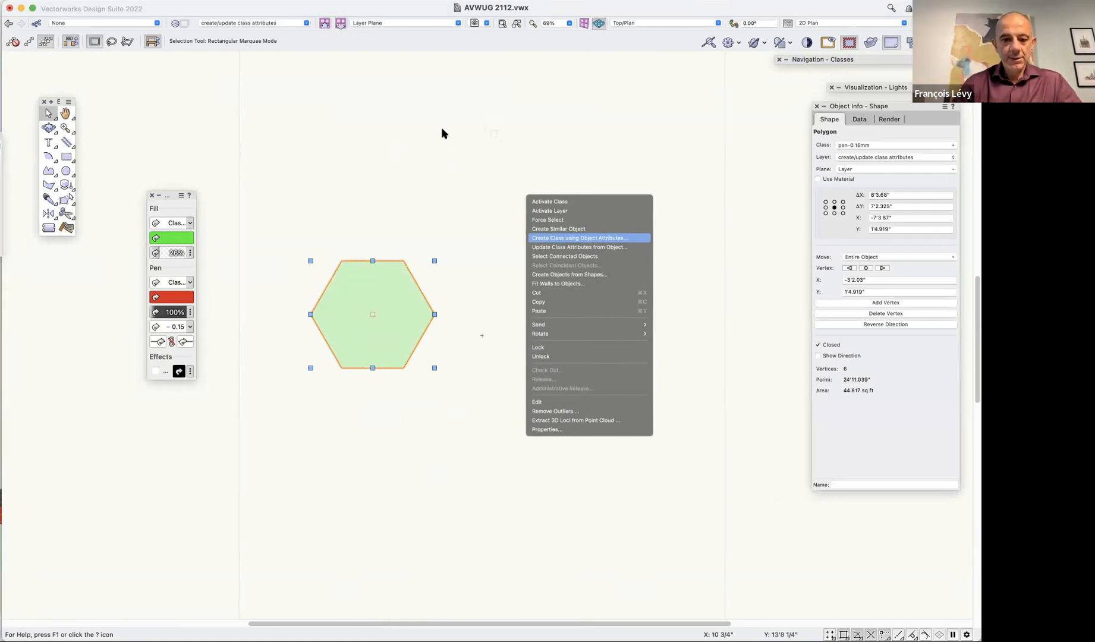
Restore the saved view "4 offset duplicate by drag" and check the Offset duplications setting in the Vectorworks preferences
left_click(475, 24)
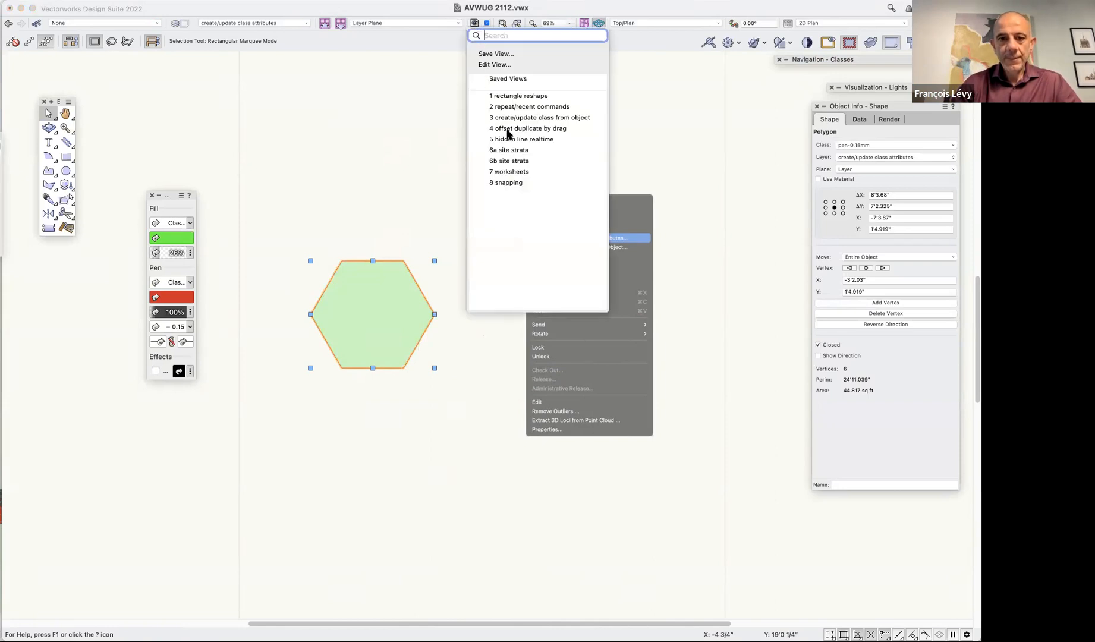
left_click(507, 129)
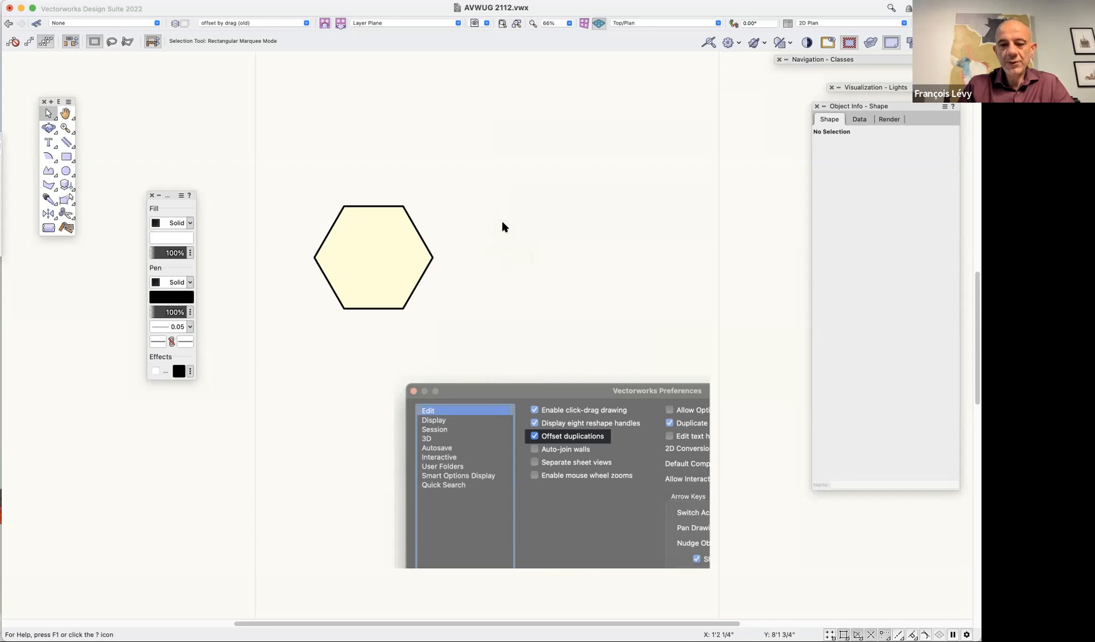
key("super+comma")
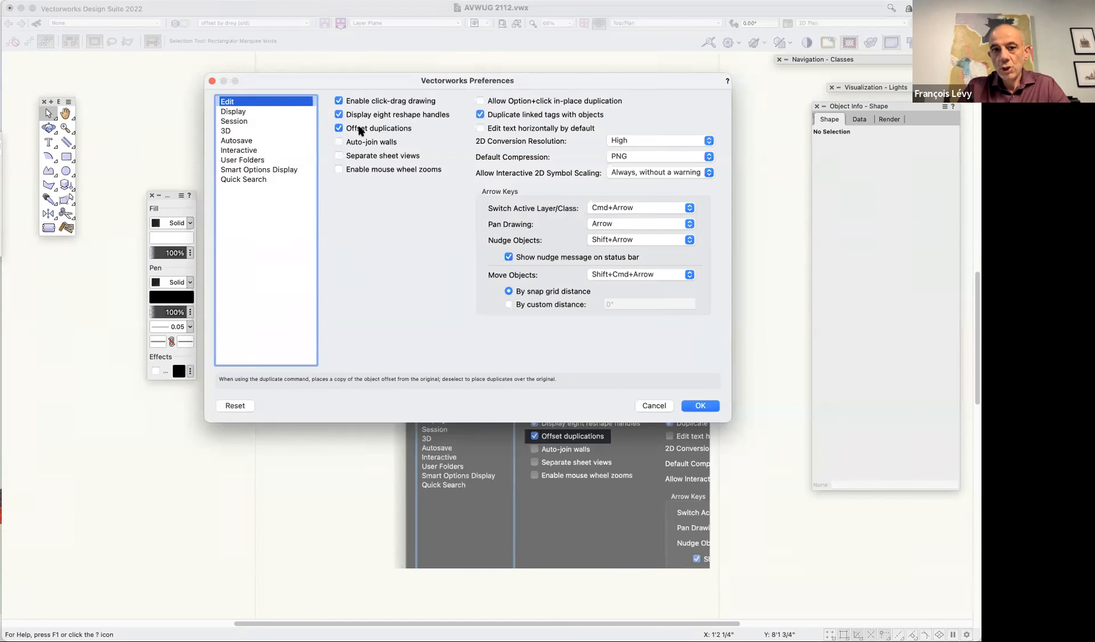
left_click(700, 407)
Duplicate the yellow hexagon with the standard offset and delete the duplicate
left_click(431, 242)
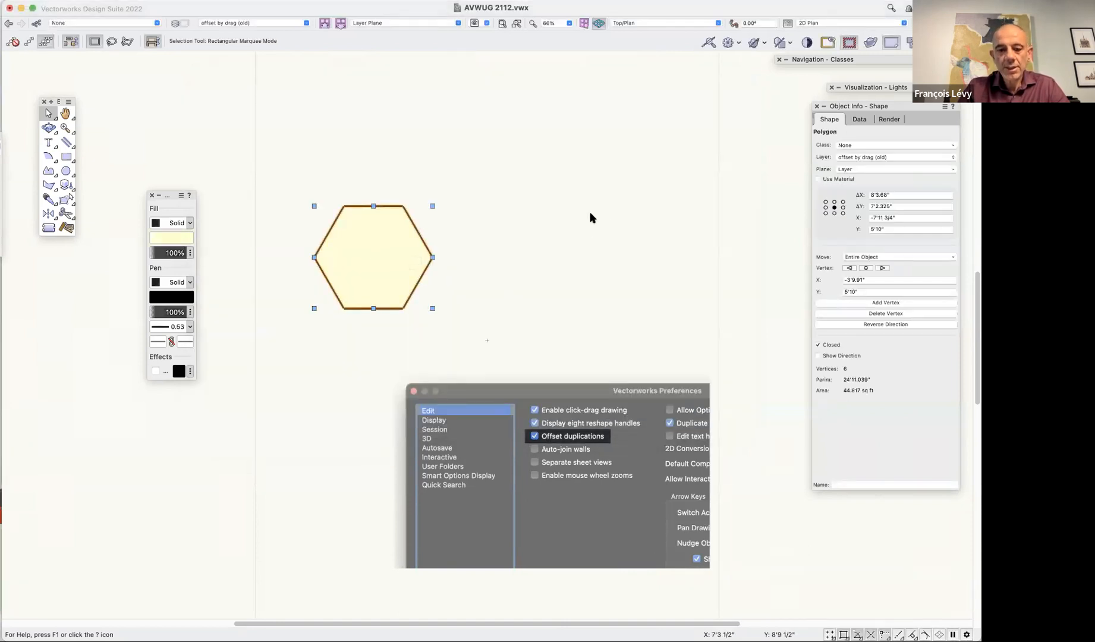
key("super+d")
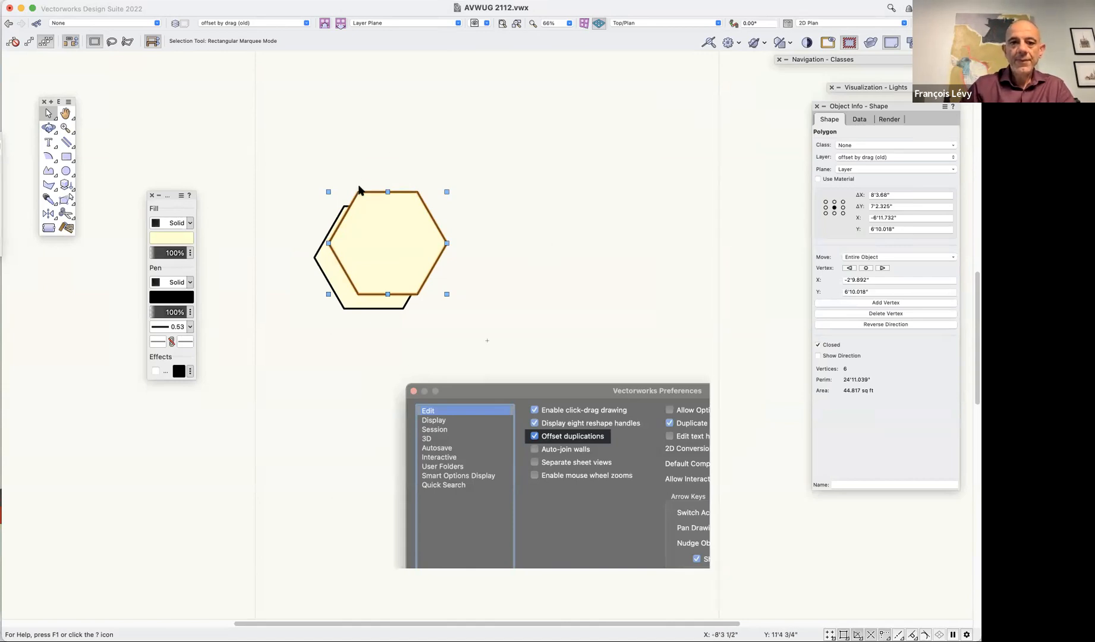
key("Delete")
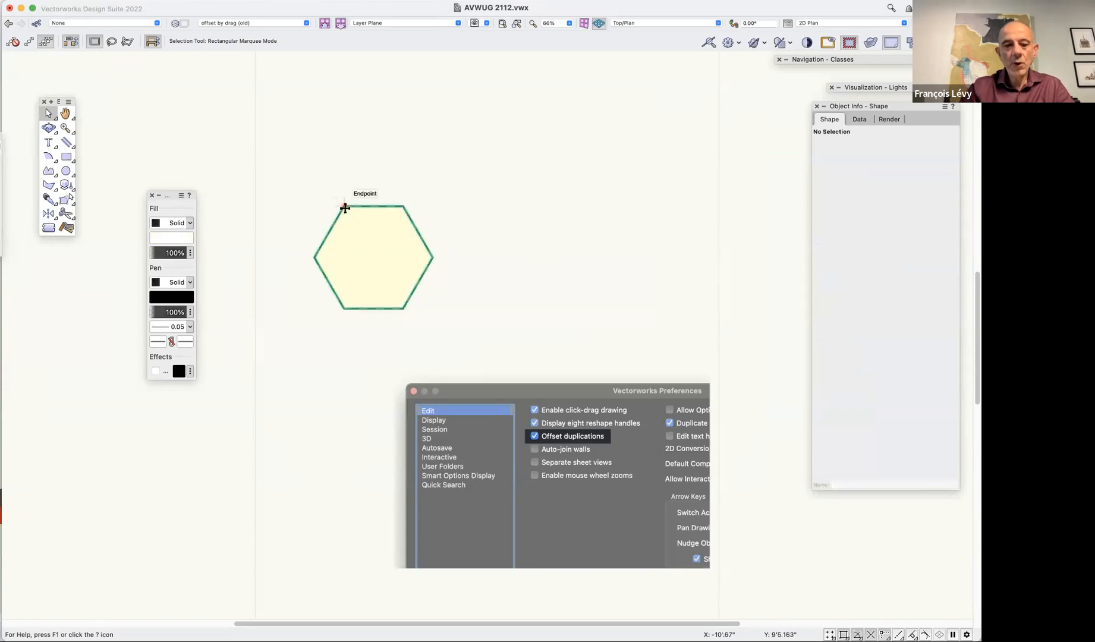
Copy the hexagon from its upper-left vertex onto its right vertex, and repeat the duplication twice to form a diagonal row of four
left_click_drag(345, 207, 435, 259)
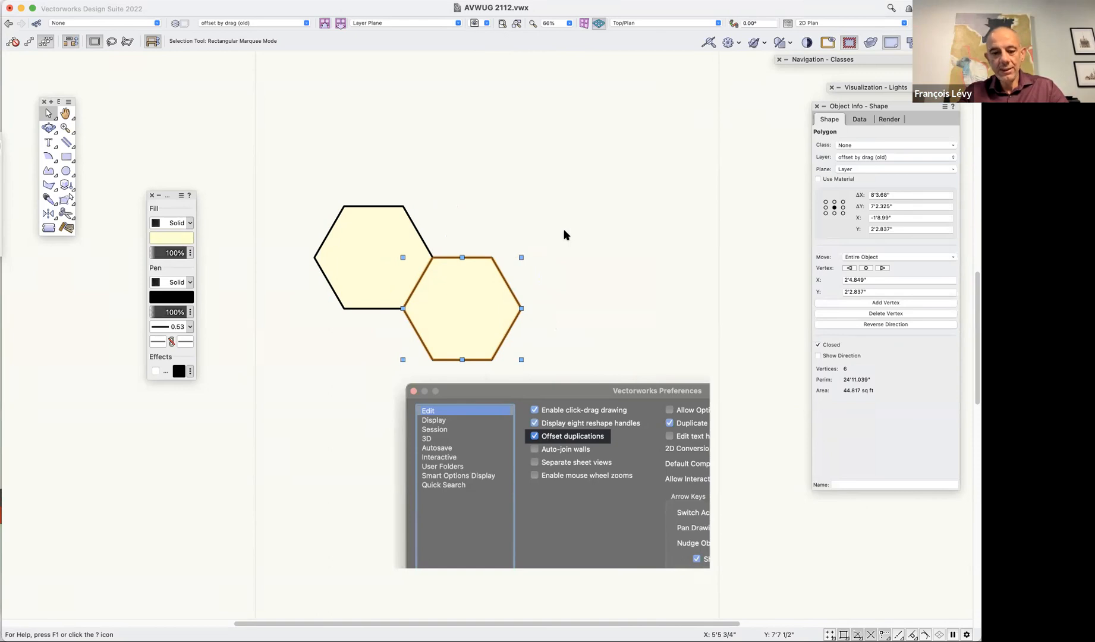
key("super+d")
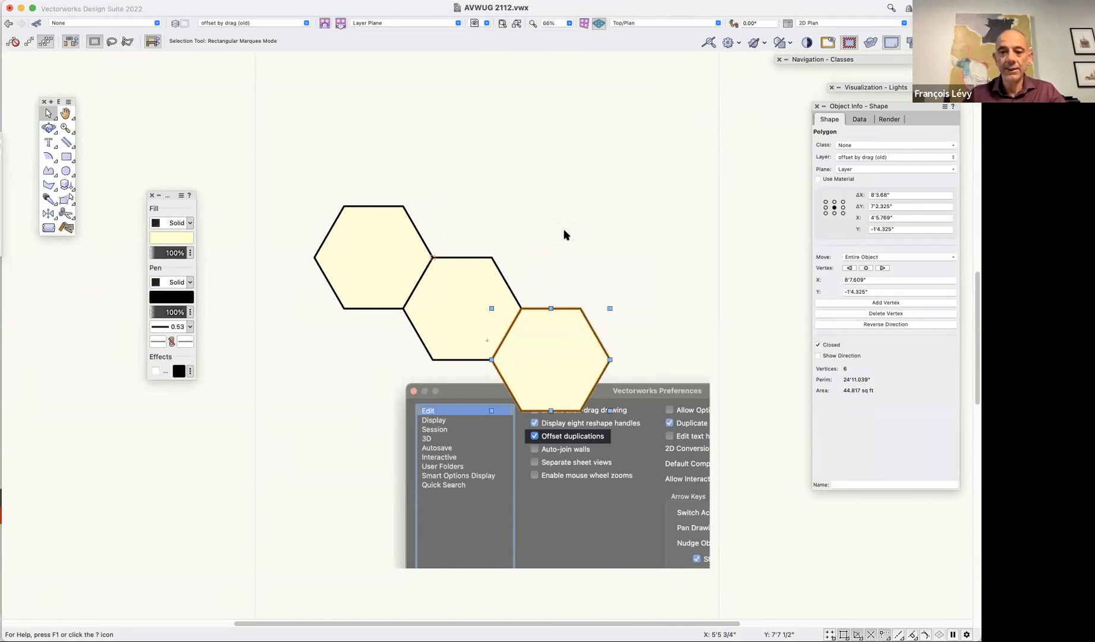
key("super+d")
Copy the row of four hexagons from the first one's lower-left vertex to its right vertex, and repeat the duplication twice
left_click(374, 276, "shift")
left_click(435, 313, "shift")
left_click(565, 392, "shift")
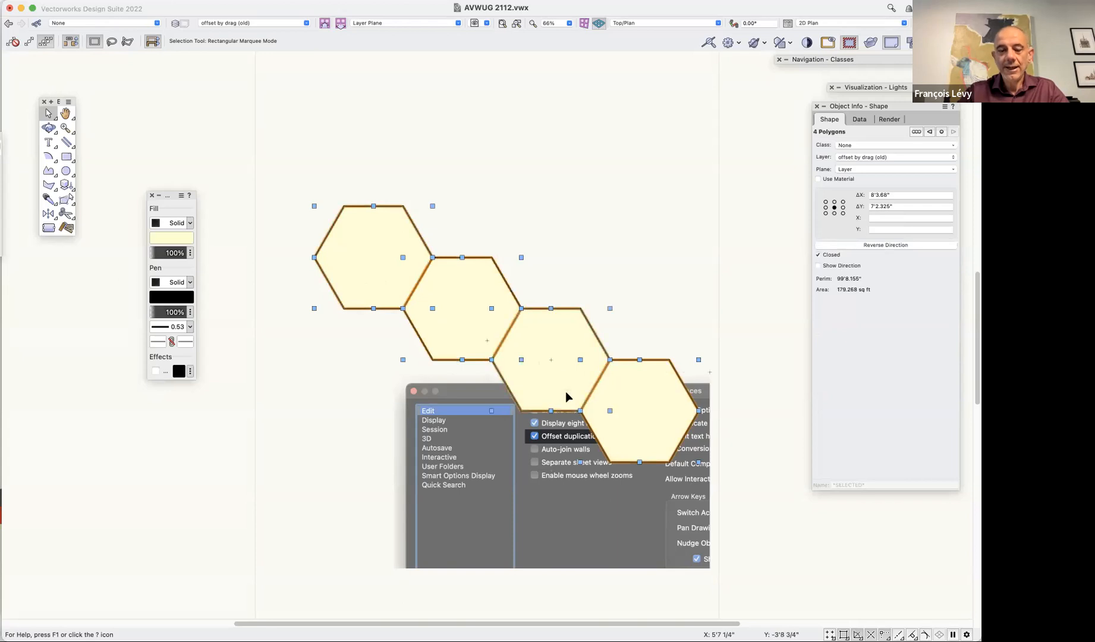
left_click_drag(343, 309, 433, 260, "alt")
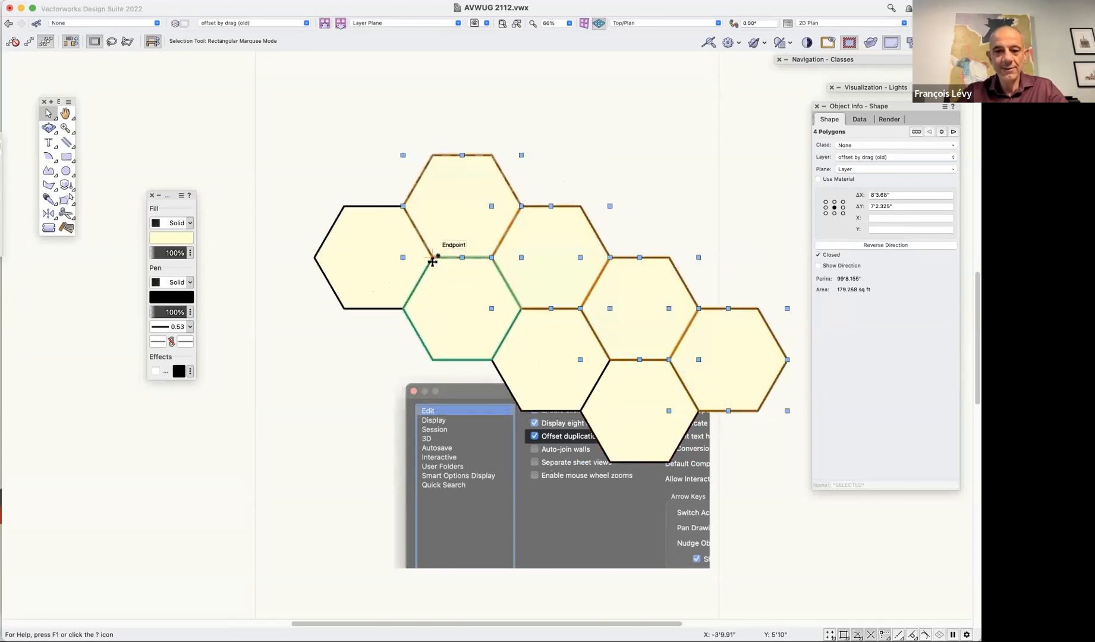
key("super+d")
key("super+d")
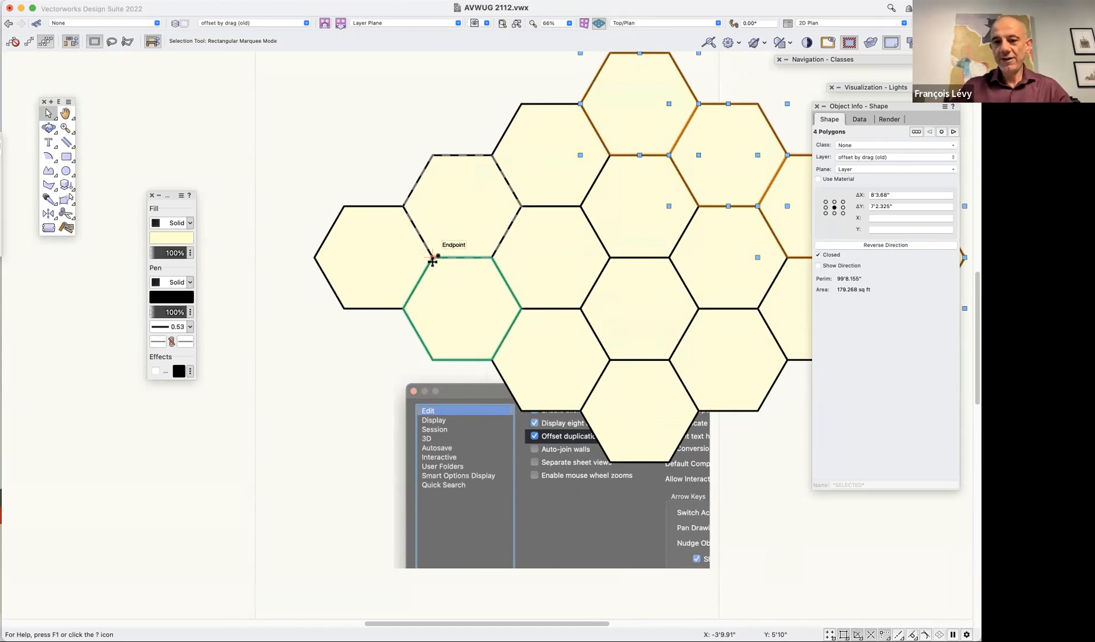
Delete all hexagon copies, keeping the original hexagon and the preferences screenshot with its highlighted option
key("super+a")
left_click(383, 260, "shift")
left_click(444, 416, "shift")
key("Delete")
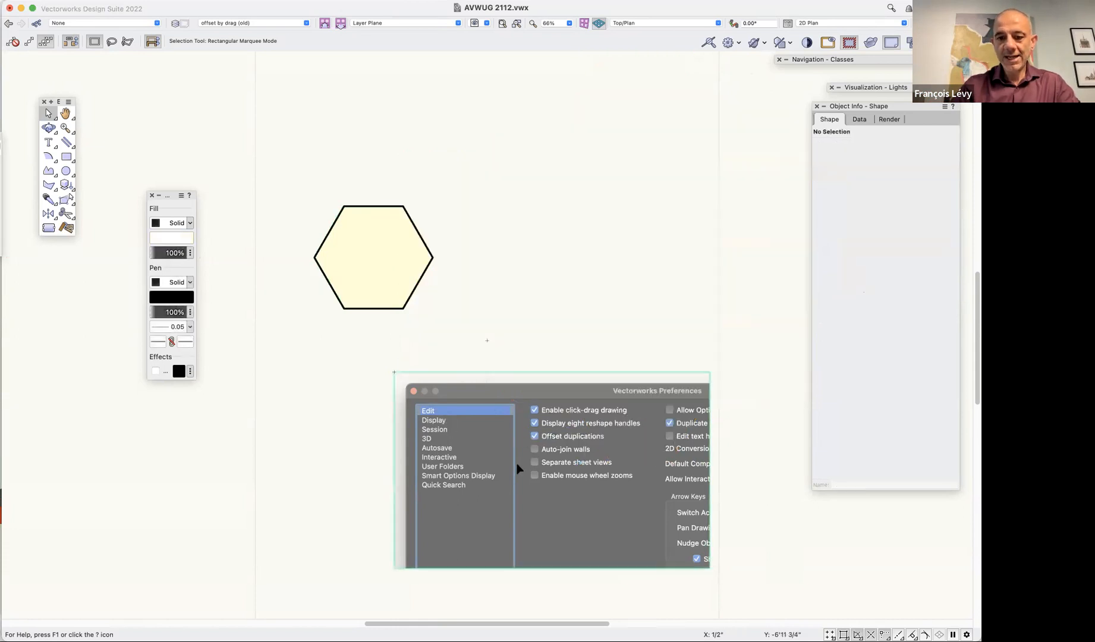
key("super+z")
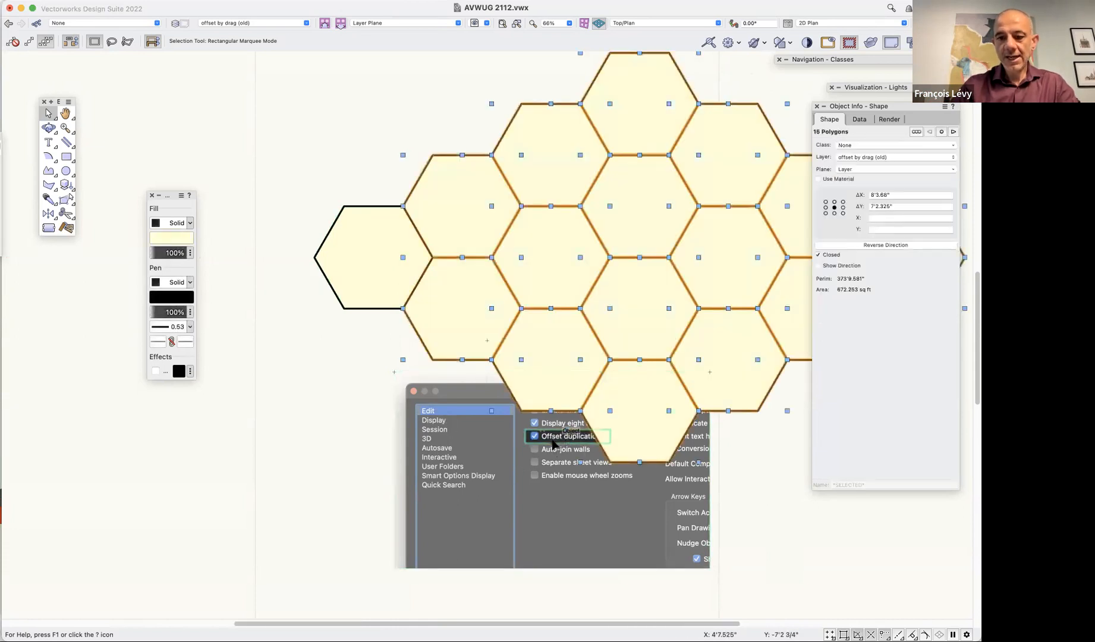
key("Delete")
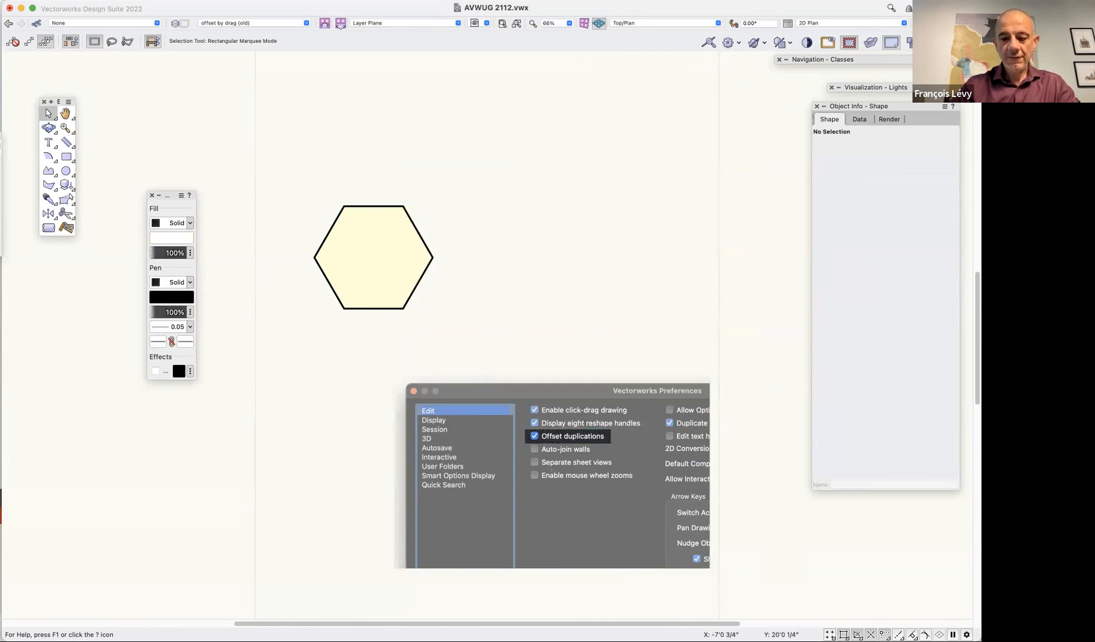
Copy the hexagon from its lower-left vertex onto its right vertex, and discard a further copy placed beside the new one
key("super+comma")
left_click(701, 406)
left_click(400, 206)
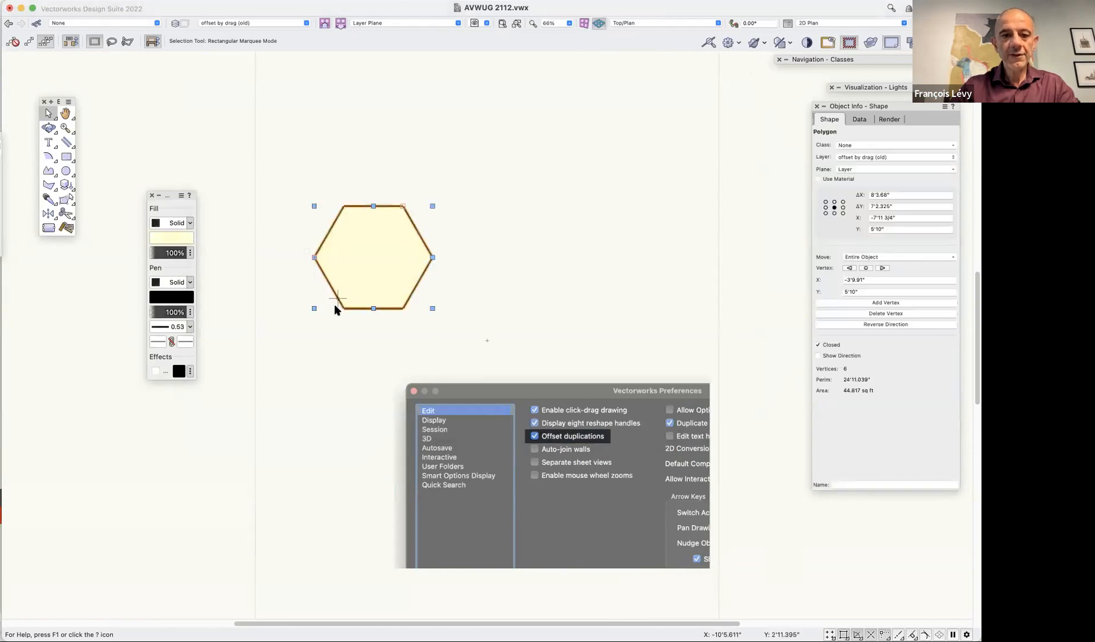
left_click_drag(343, 308, 433, 257, "alt")
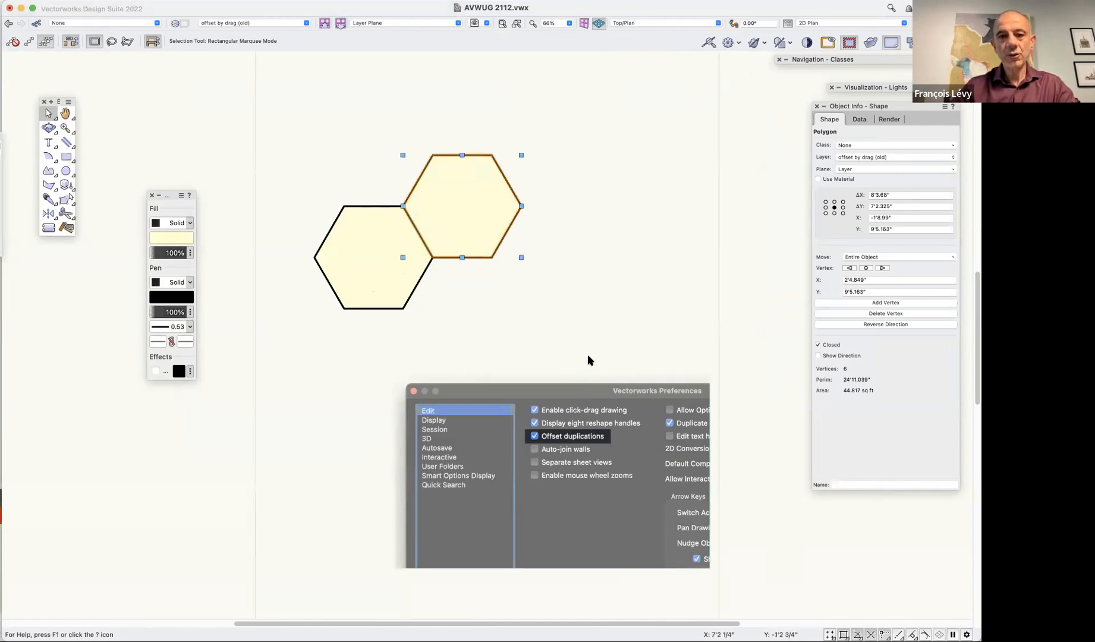
left_click_drag(483, 205, 623, 205, "alt")
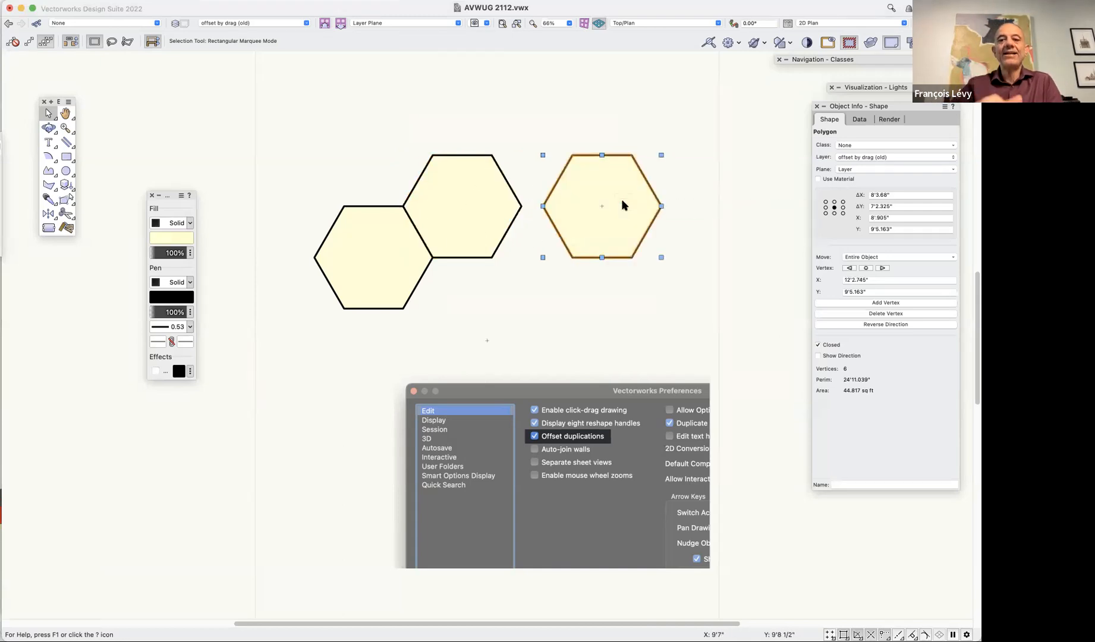
key("Delete")
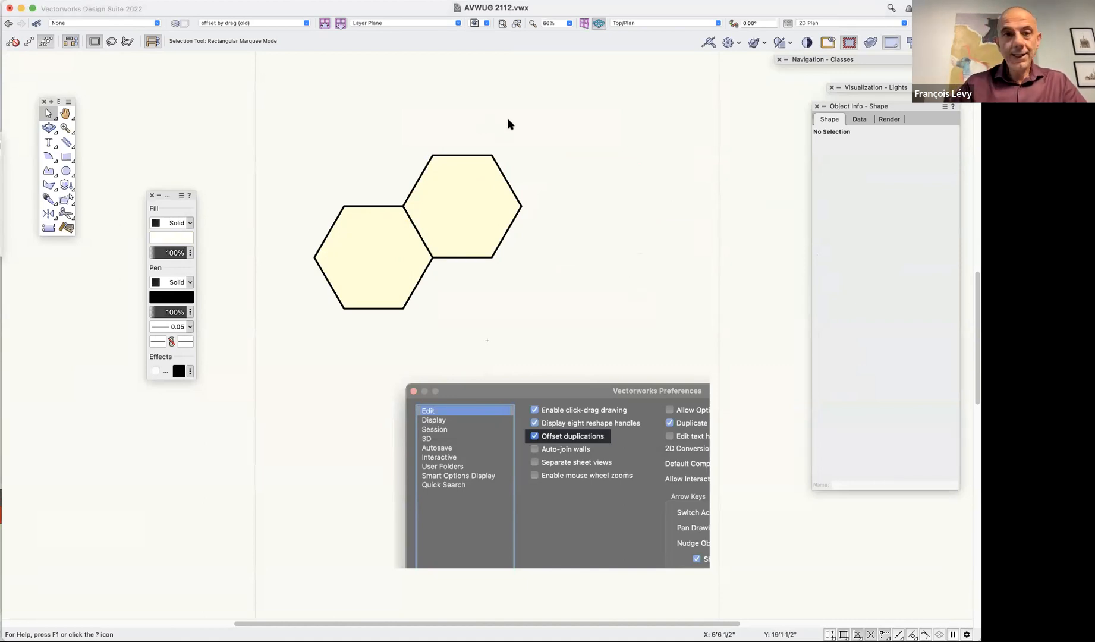
Restore the saved view "5 hidden line realtime" and orbit the chair to show it from the front of the seat
left_click(474, 22)
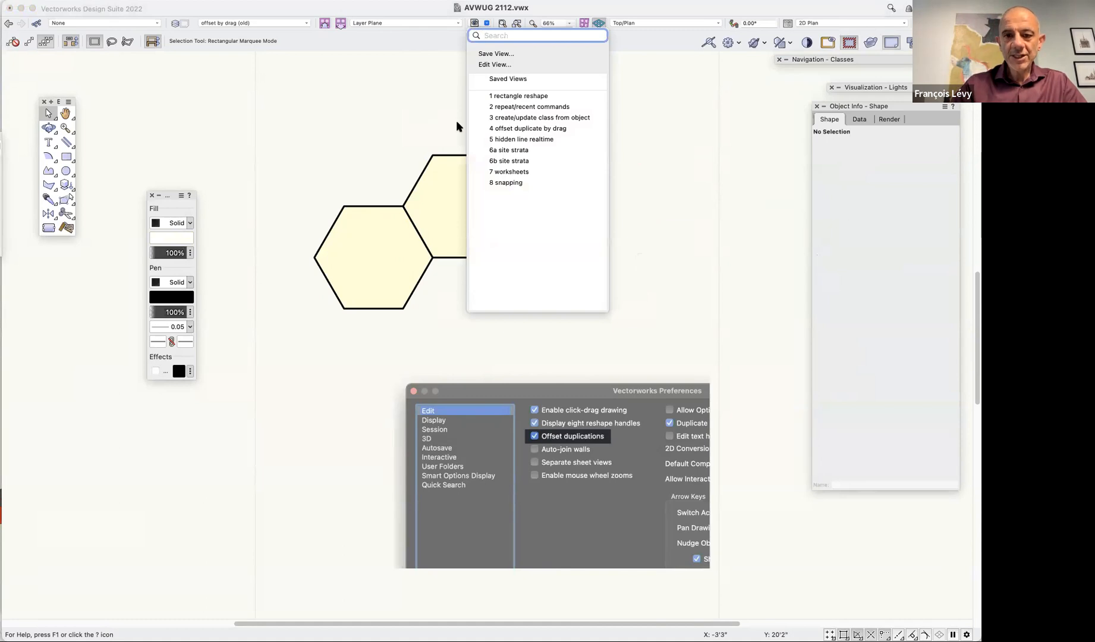
left_click(508, 139)
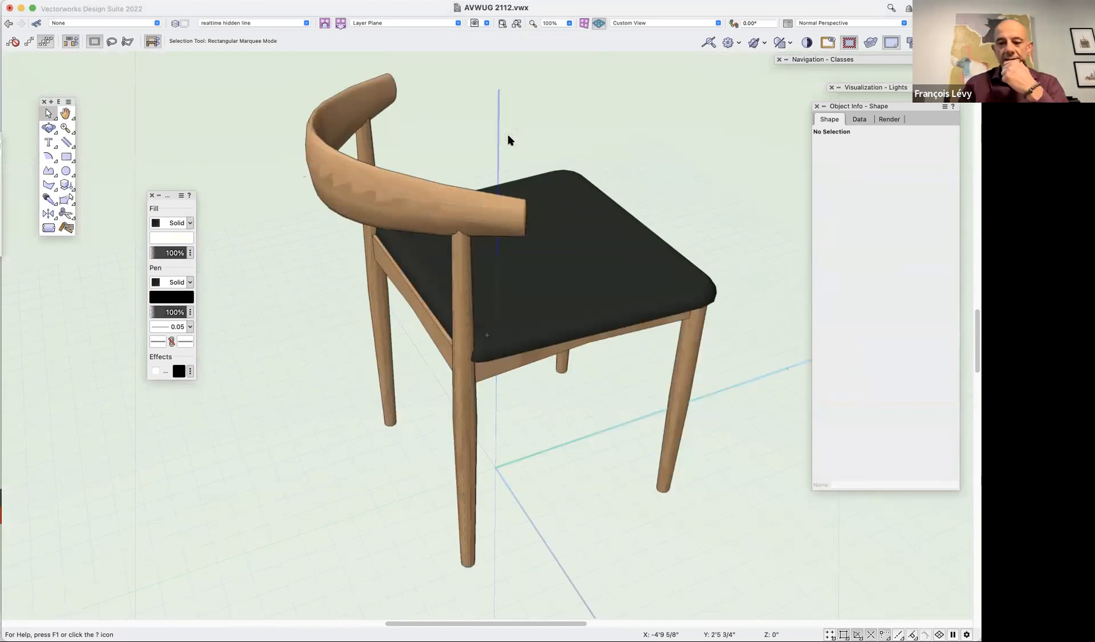
key("shift+c")
left_click_drag(540, 242, 528, 194)
left_click_drag(465, 199, 546, 260)
Set the Shaded rendering options to High detail with shadows enabled at High quality, and orbit to a lower view of the chair
left_click(98, 6)
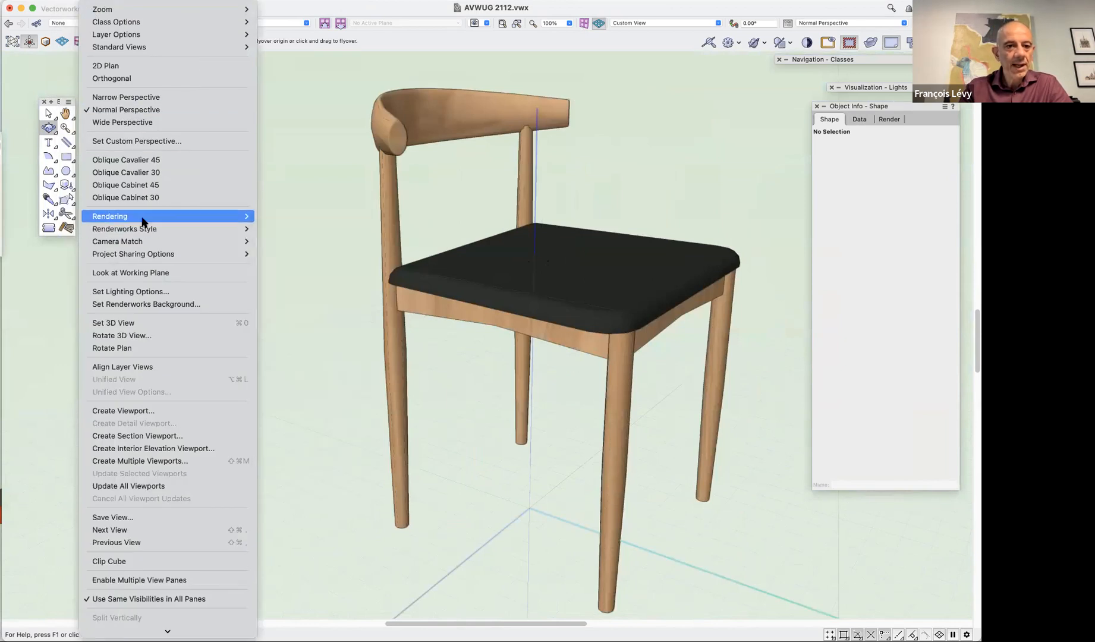
mouse_move(143, 218)
left_click(329, 295)
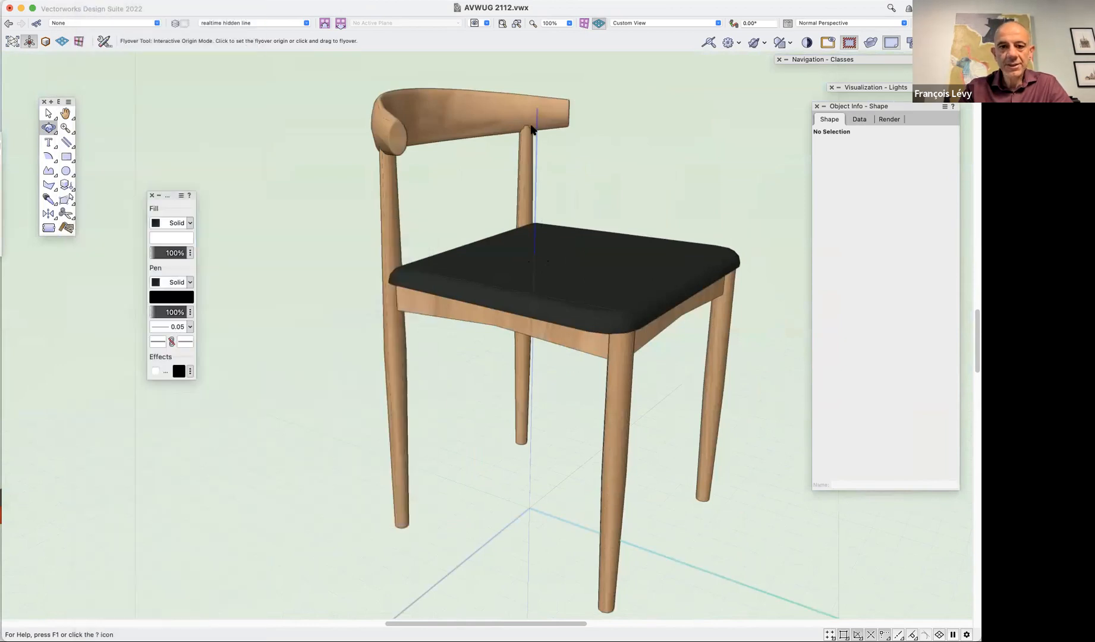
left_click(478, 129)
left_click(479, 156)
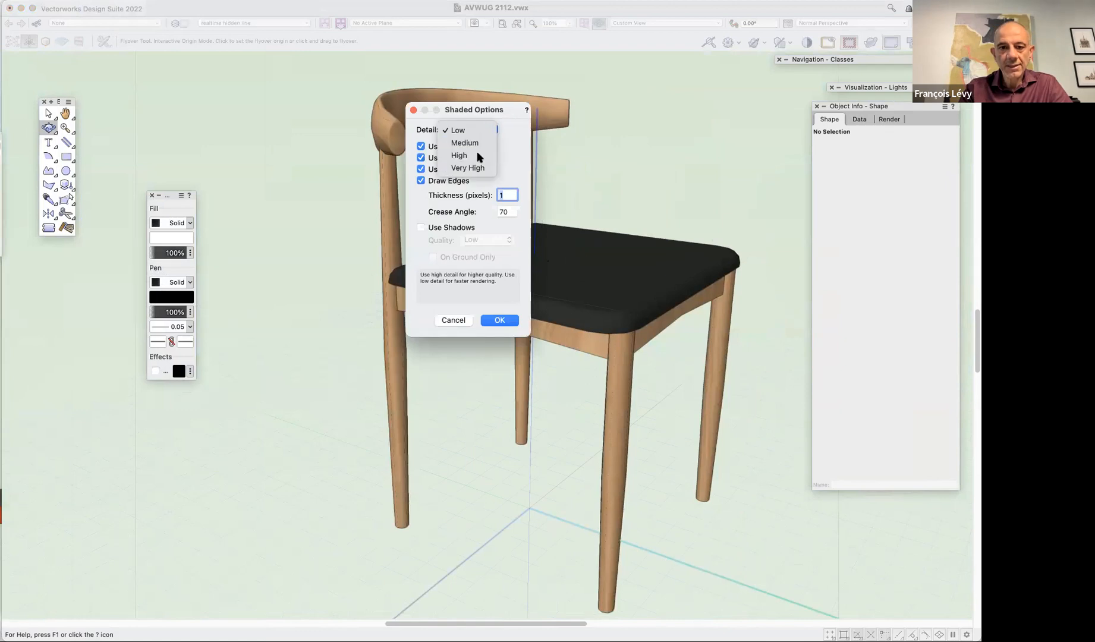
left_click(464, 227)
left_click(480, 240)
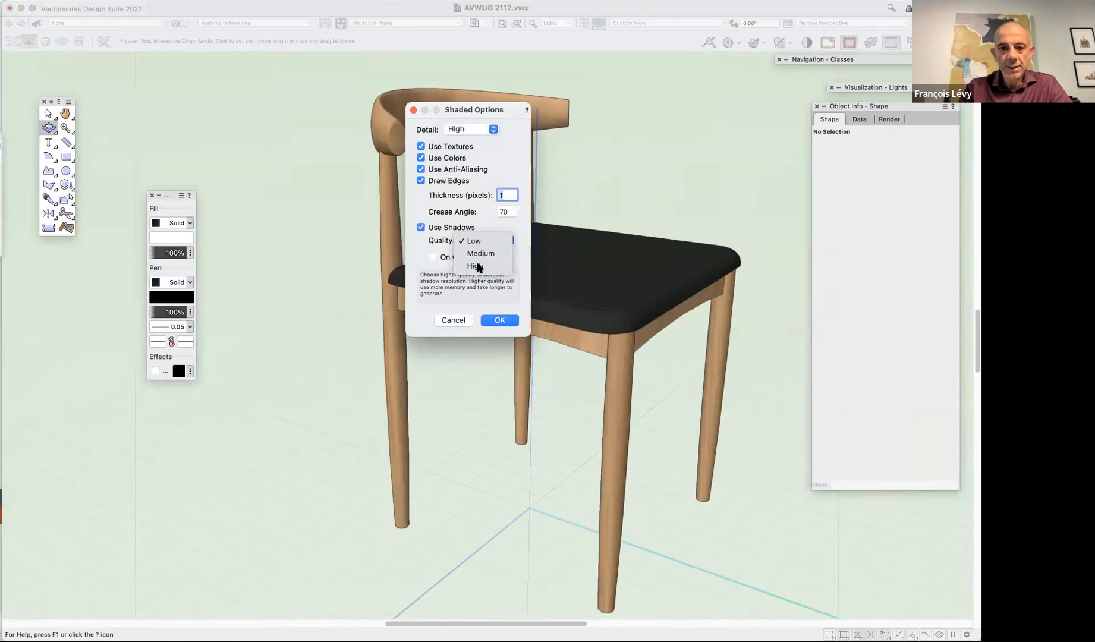
left_click(476, 266)
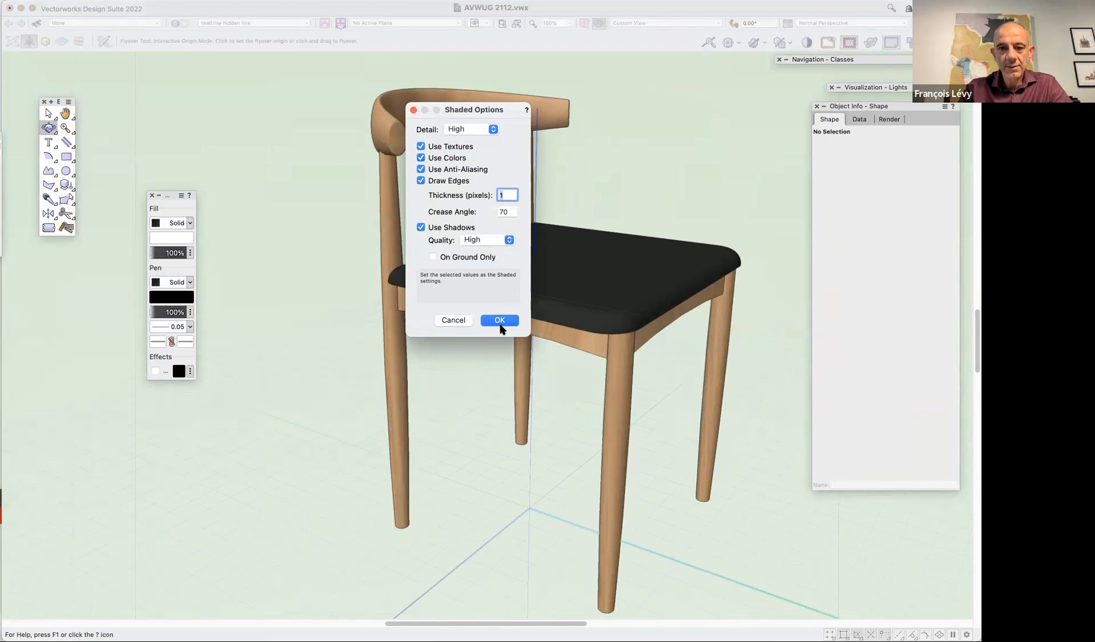
left_click(500, 319)
mouse_move(572, 398)
left_mouse_down()
mouse_move(607, 350)
mouse_move(688, 342)
mouse_move(660, 362)
mouse_move(480, 370)
mouse_move(450, 381)
mouse_move(364, 362)
mouse_move(551, 410)
mouse_move(677, 381)
mouse_move(563, 390)
left_mouse_up()
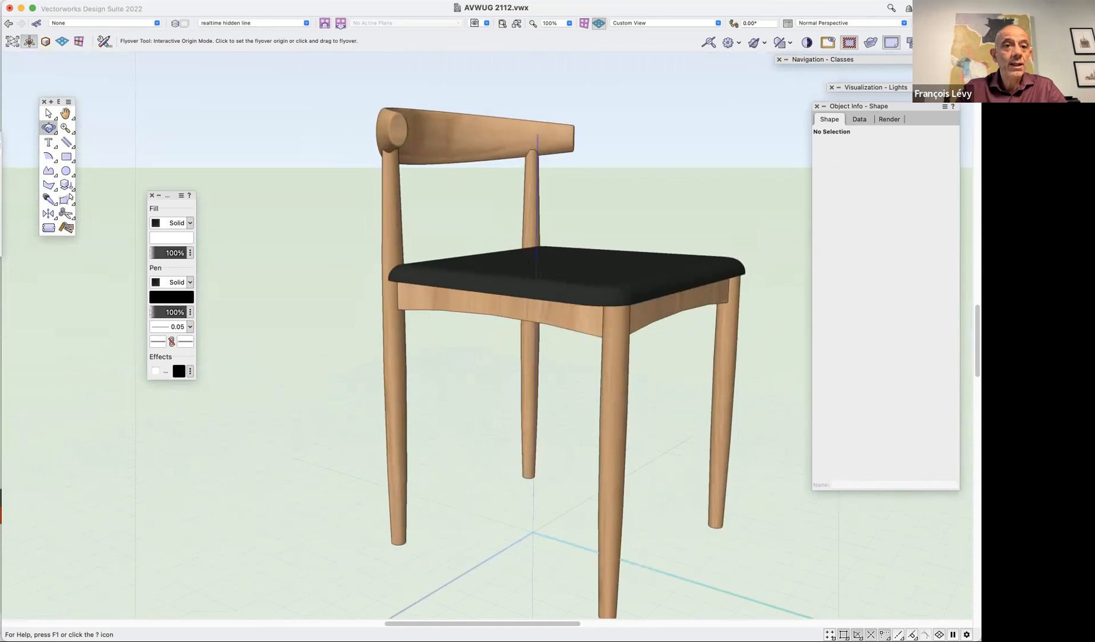
Render the chair in Hidden Line mode and orbit around it to view its edges from several angles
left_click(92, 1)
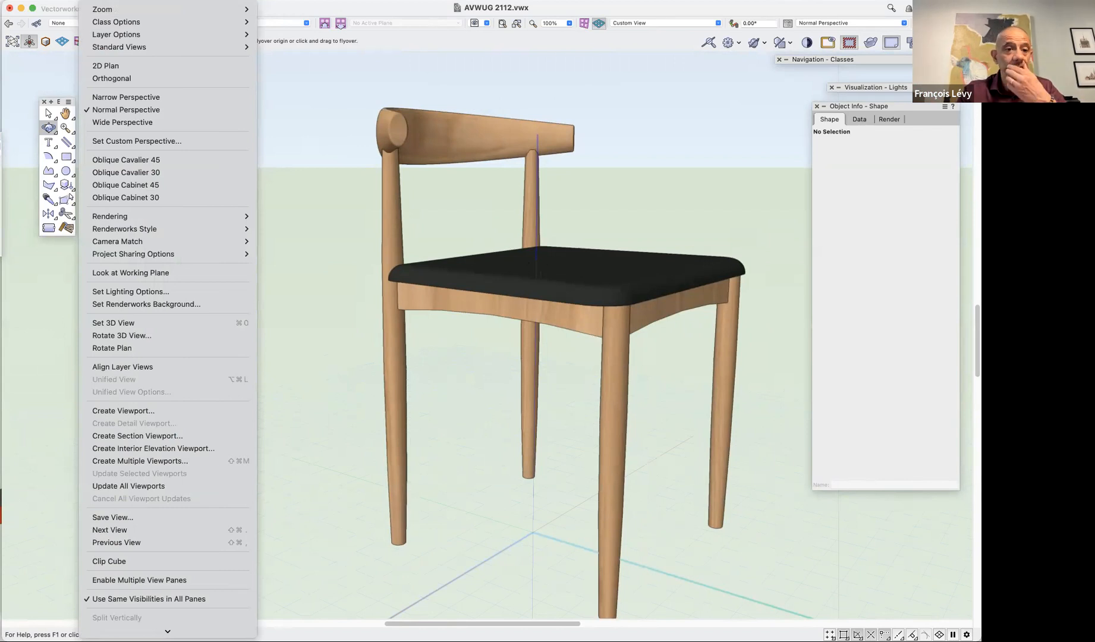
mouse_move(148, 217)
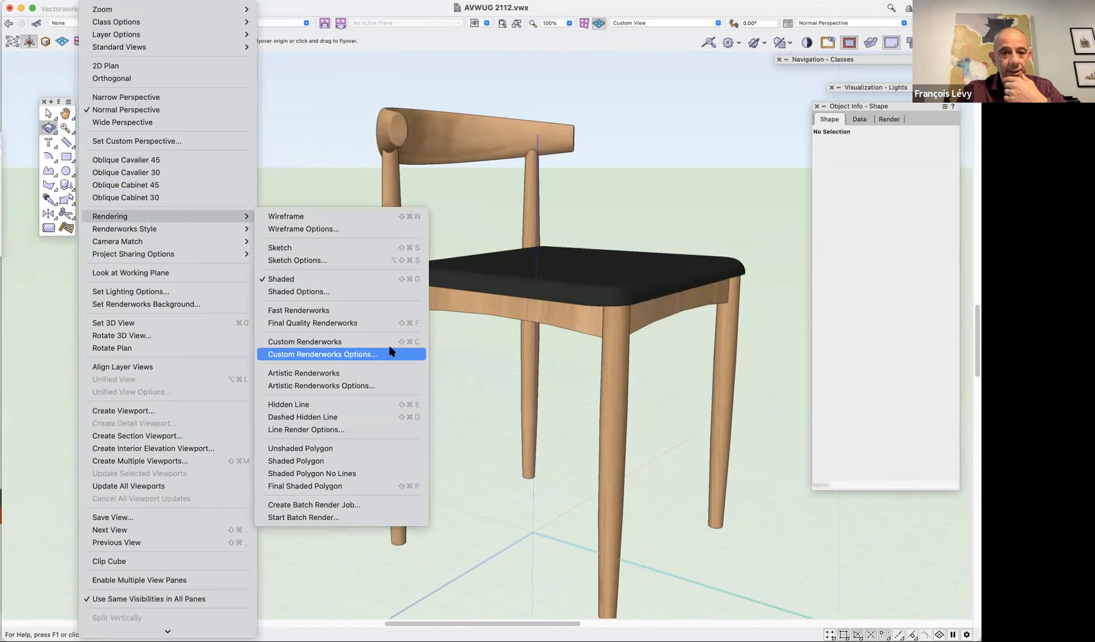
left_click(381, 405)
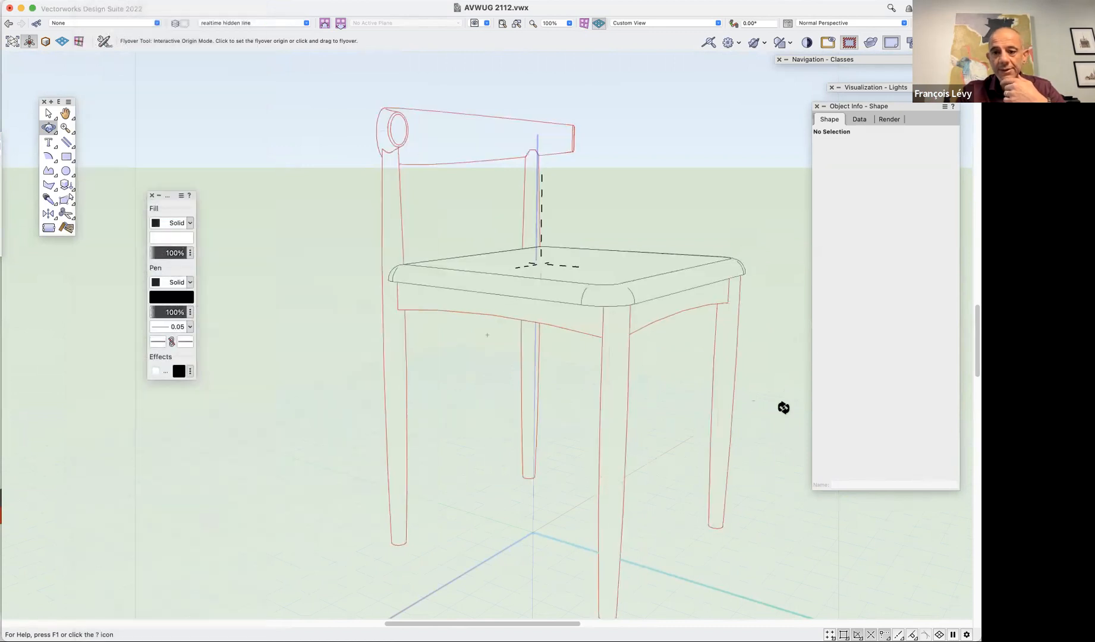
left_click_drag(519, 312, 623, 244)
left_click_drag(623, 371, 444, 398)
left_click_drag(409, 339, 214, 247)
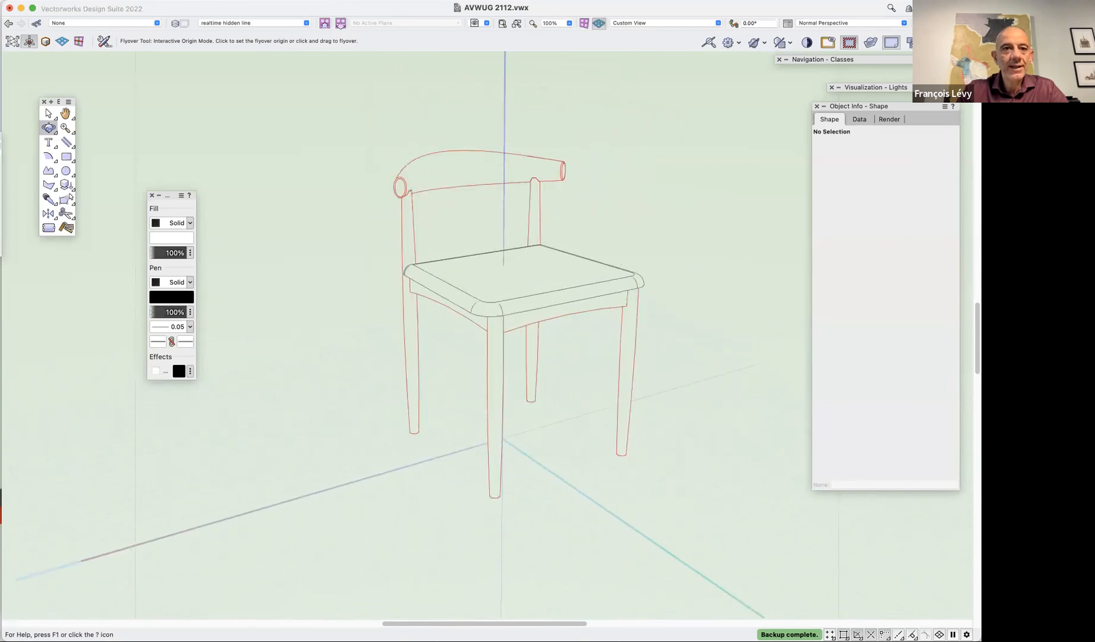
Switch to the 7_worksheets.vwx file, render the house as hidden line, and orbit around its roof and chimneys
left_click(271, 1)
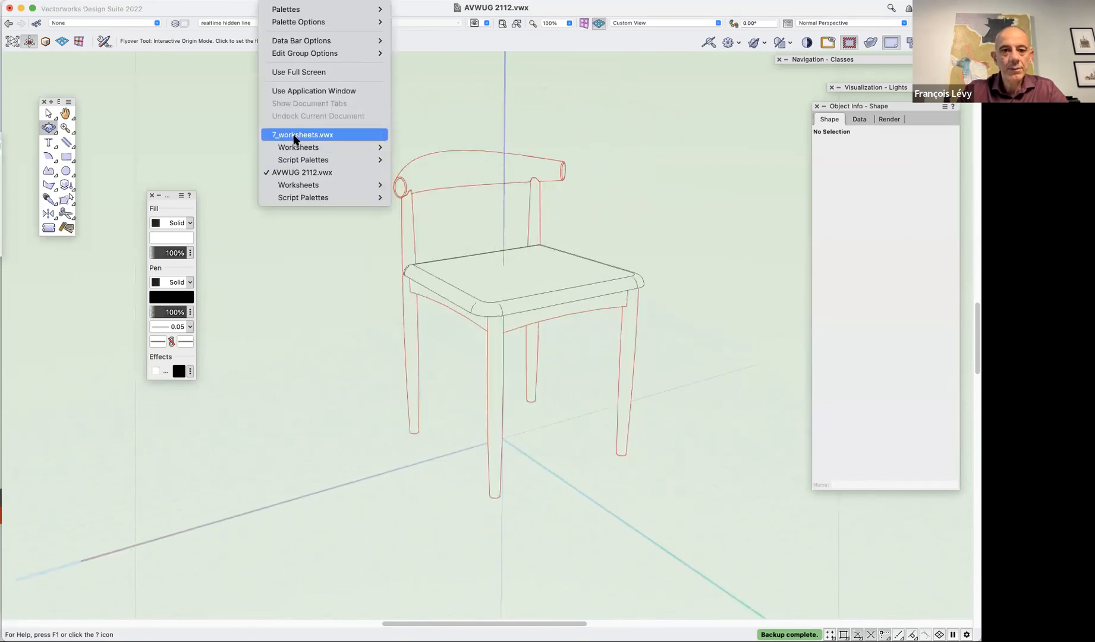
left_click(295, 137)
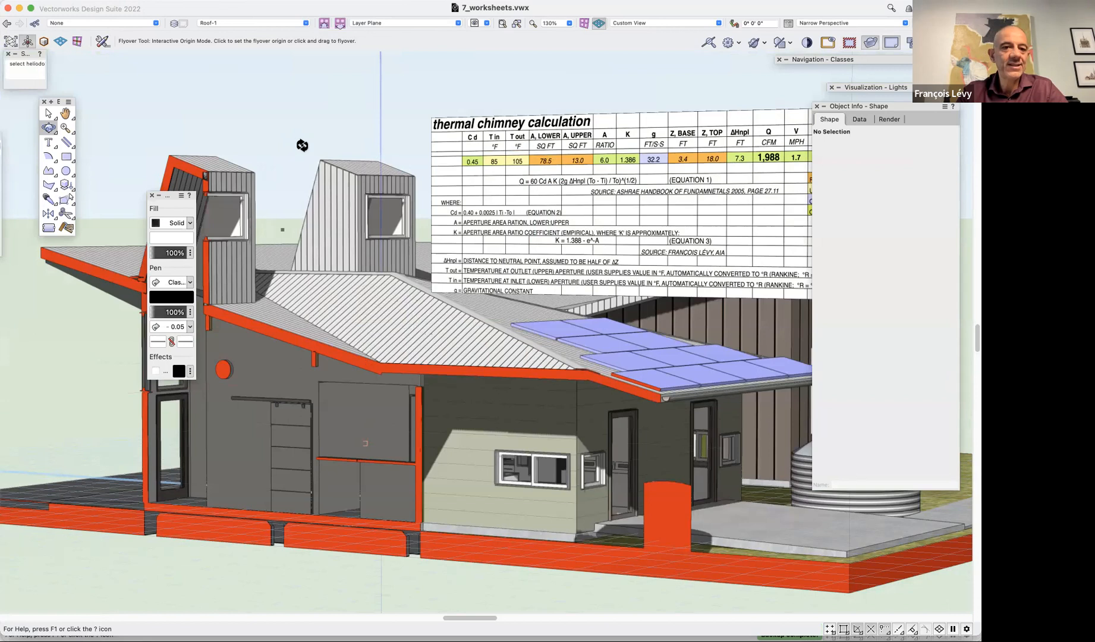
left_click(518, 228)
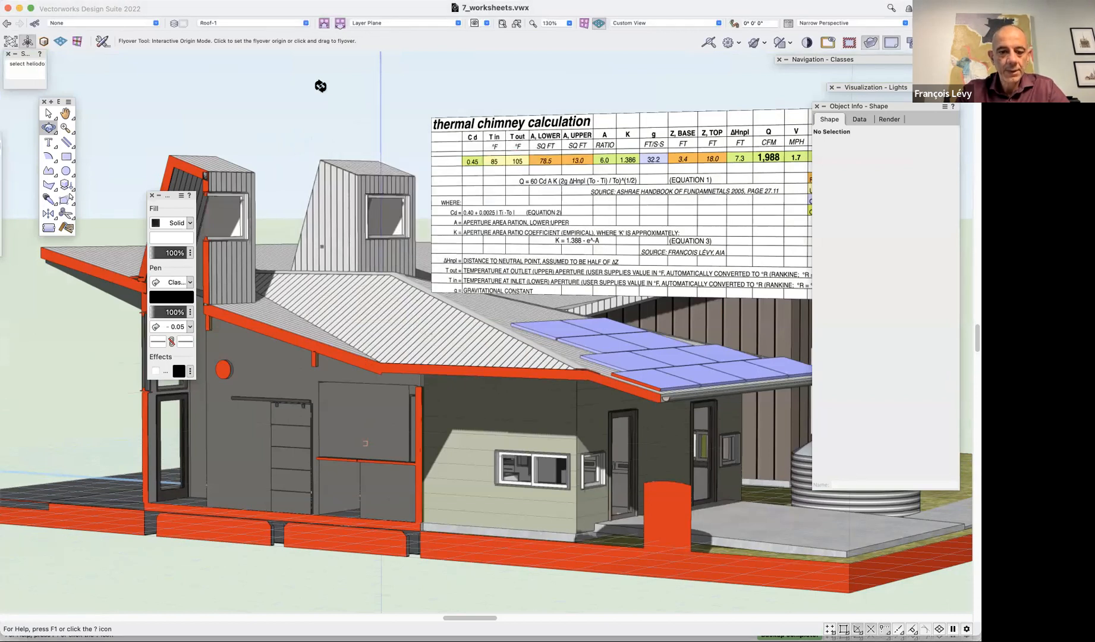
left_click_drag(317, 103, 568, 412)
left_click_drag(591, 457, 633, 435)
left_click_drag(659, 298, 668, 357)
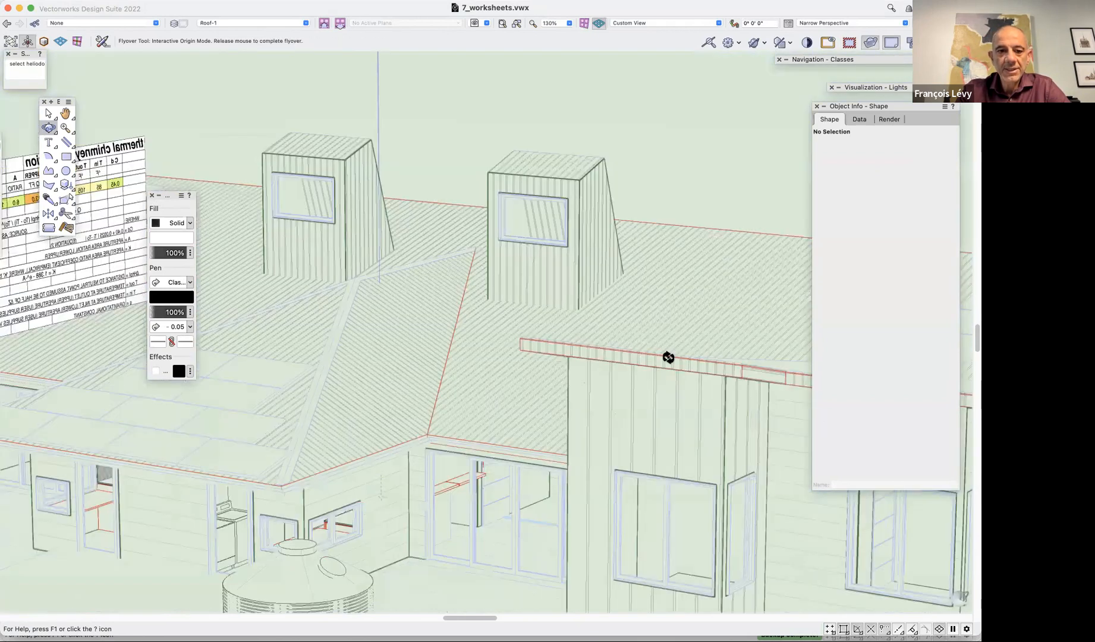
left_click_drag(678, 408, 480, 150)
left_click_drag(345, 178, 503, 177)
left_click_drag(437, 166, 343, 116)
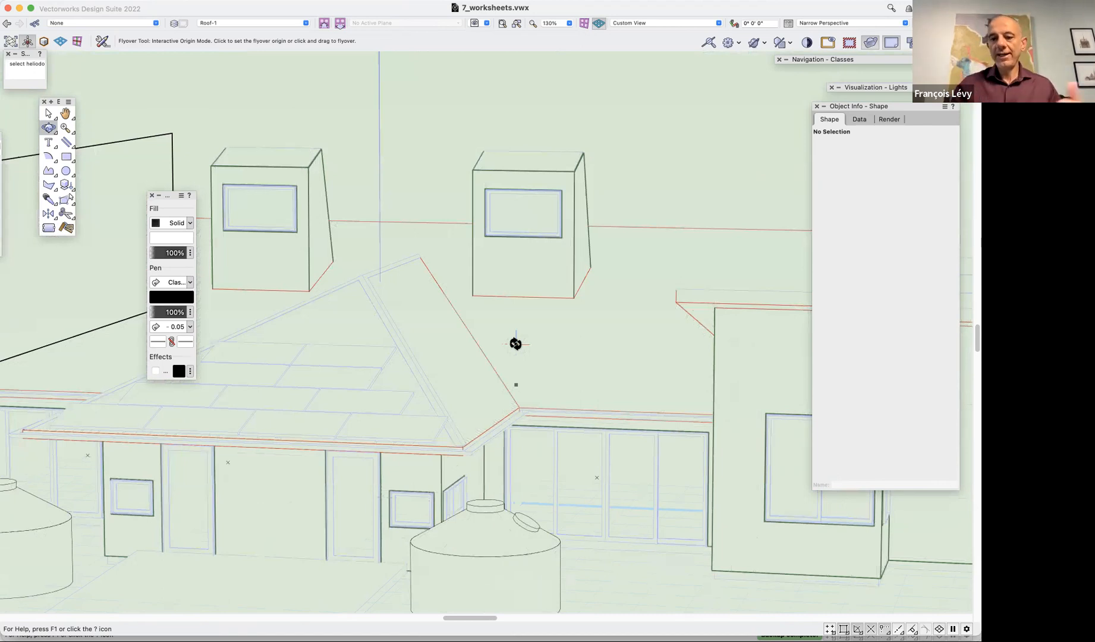
mouse_move(472, 305)
left_mouse_down()
mouse_move(504, 308)
mouse_move(667, 236)
mouse_move(565, 43)
left_mouse_up()
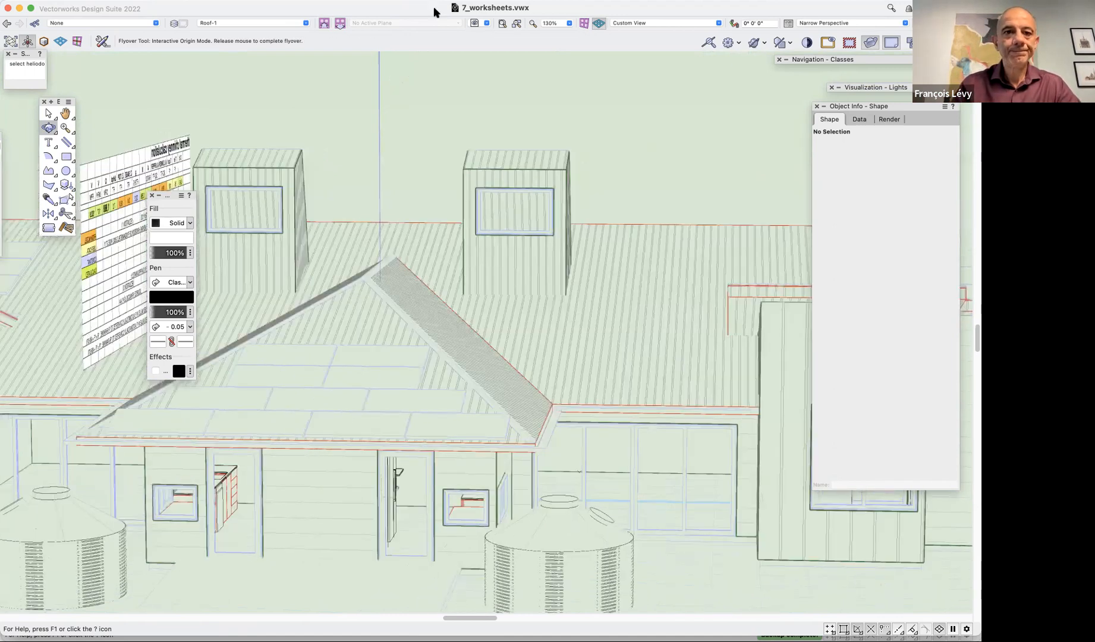
Return to AVWUG 2112.vwx, restore the saved view "6a site strata", and orbit to a low side view of the terrain
left_click(276, 1)
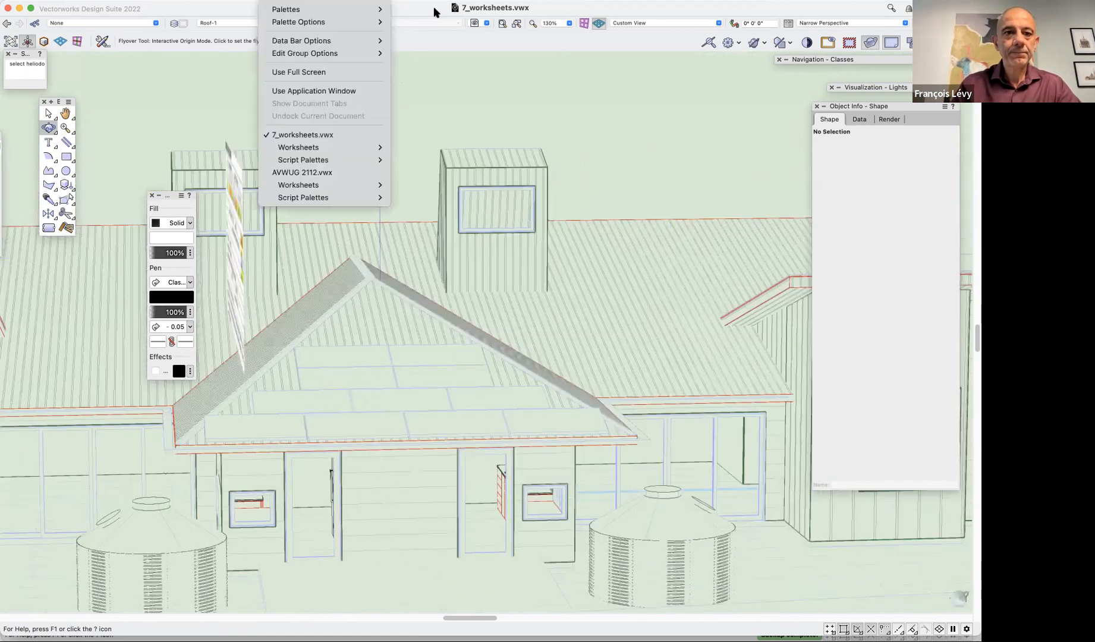
left_click(306, 172)
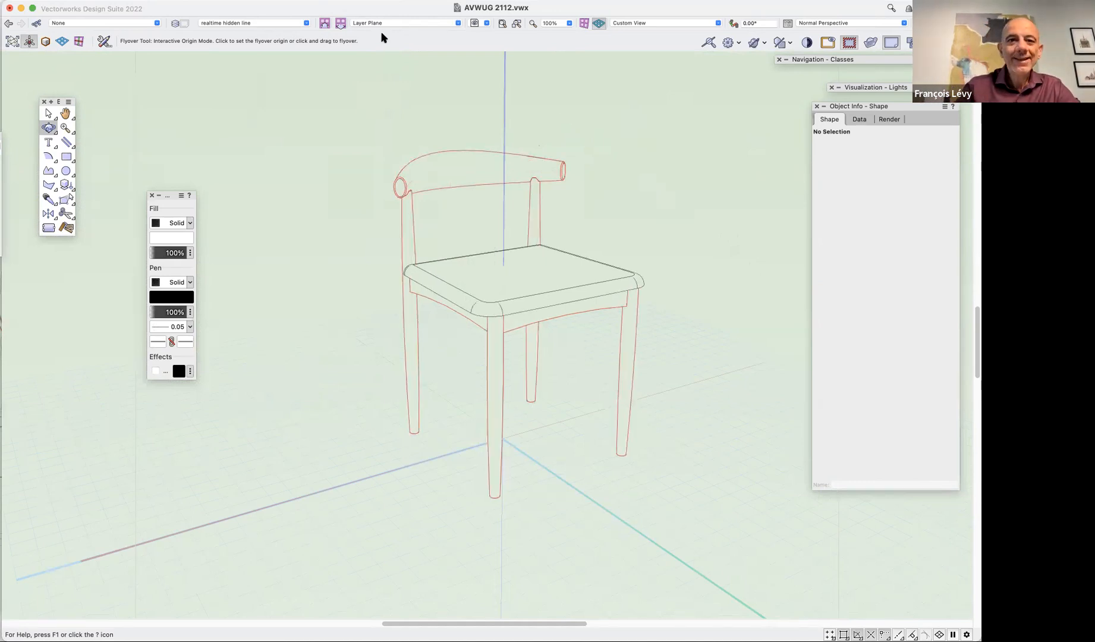
left_click(476, 23)
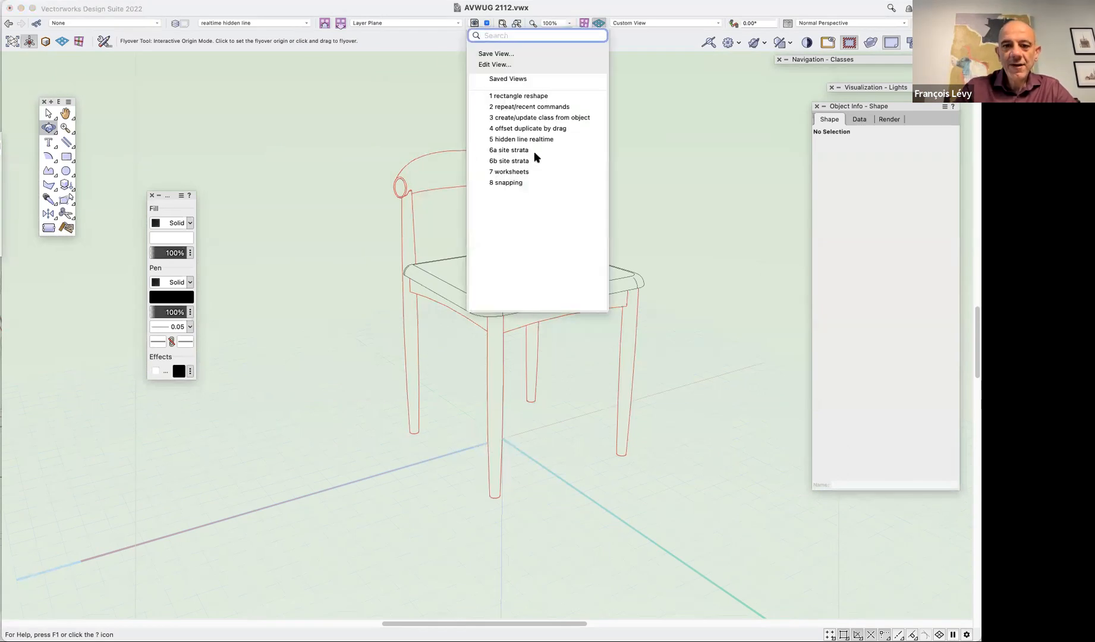
left_click(530, 150)
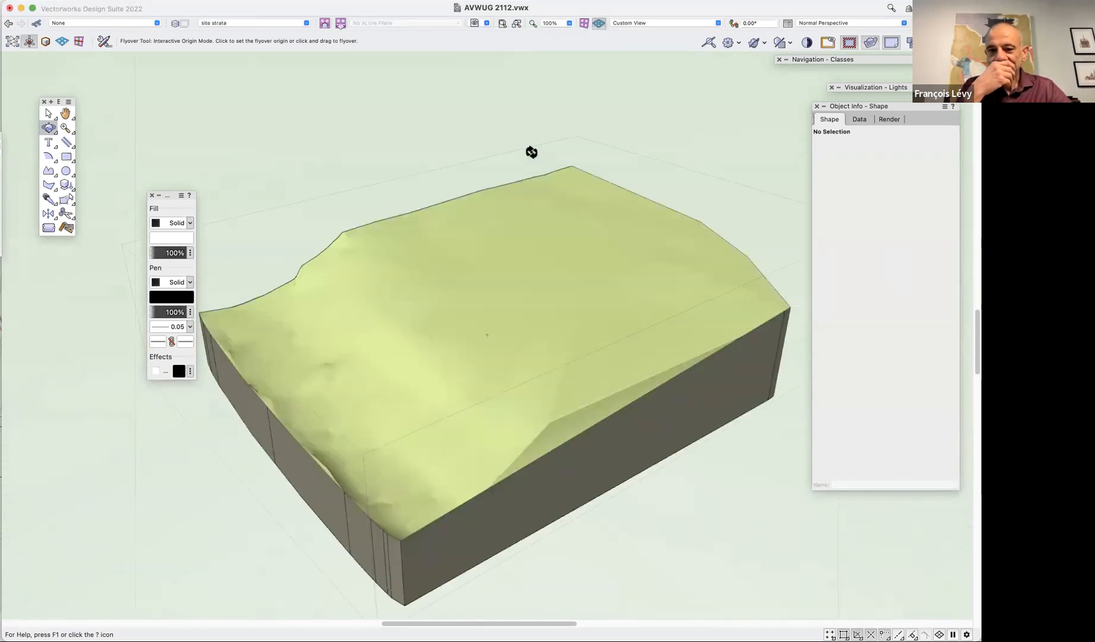
left_click_drag(526, 304, 755, 236)
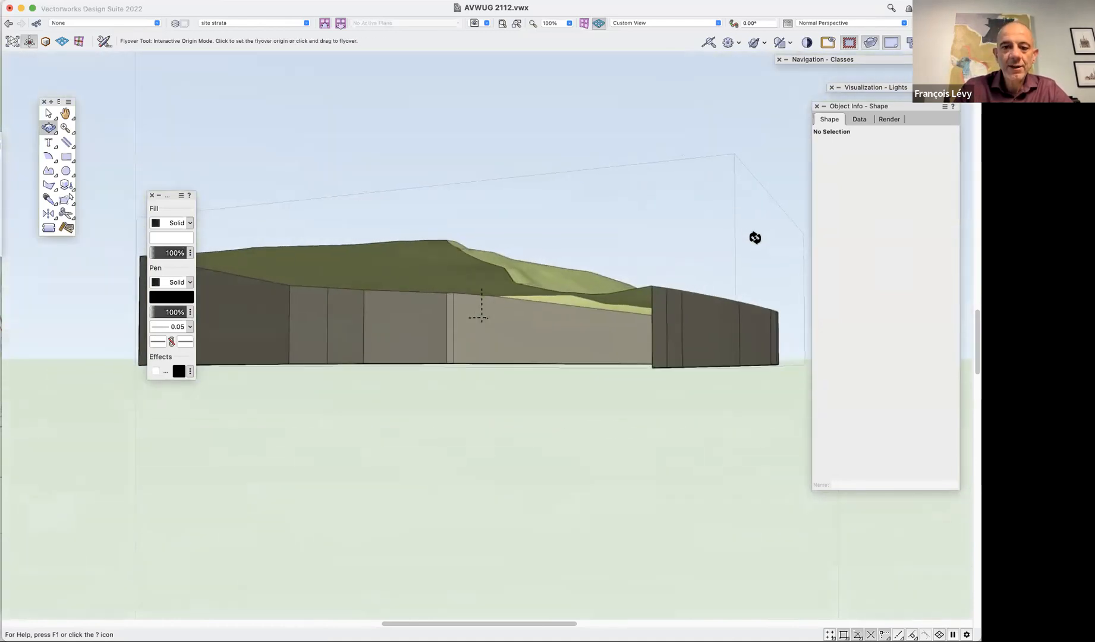
Rotate the clip cube around the site model, and orbit to show the terrain surface from above
key("x")
left_click(718, 160)
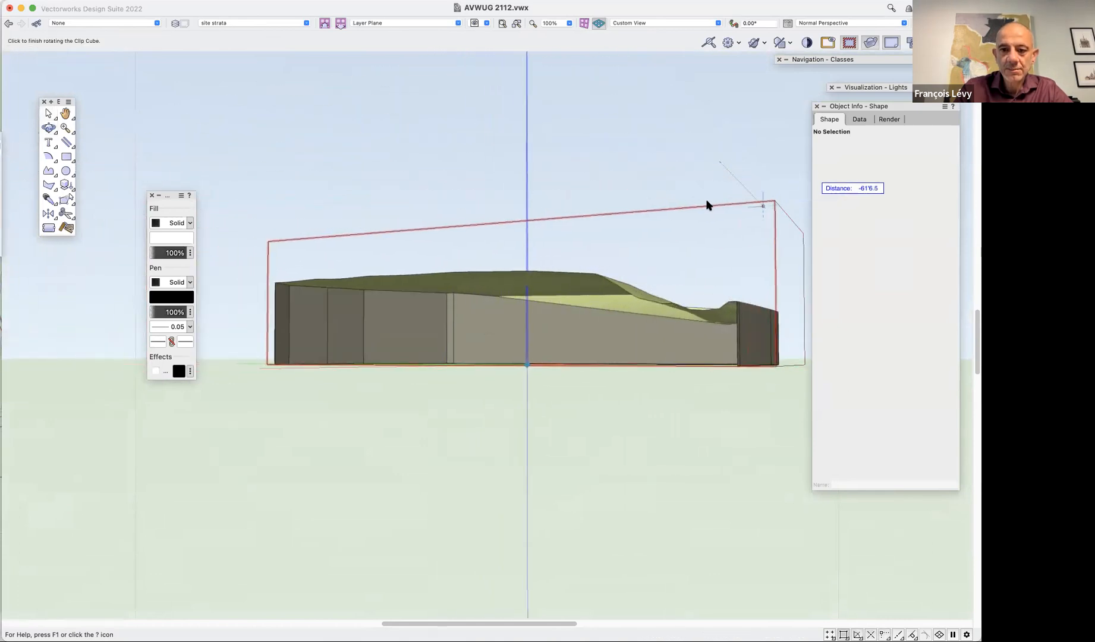
left_click(574, 189)
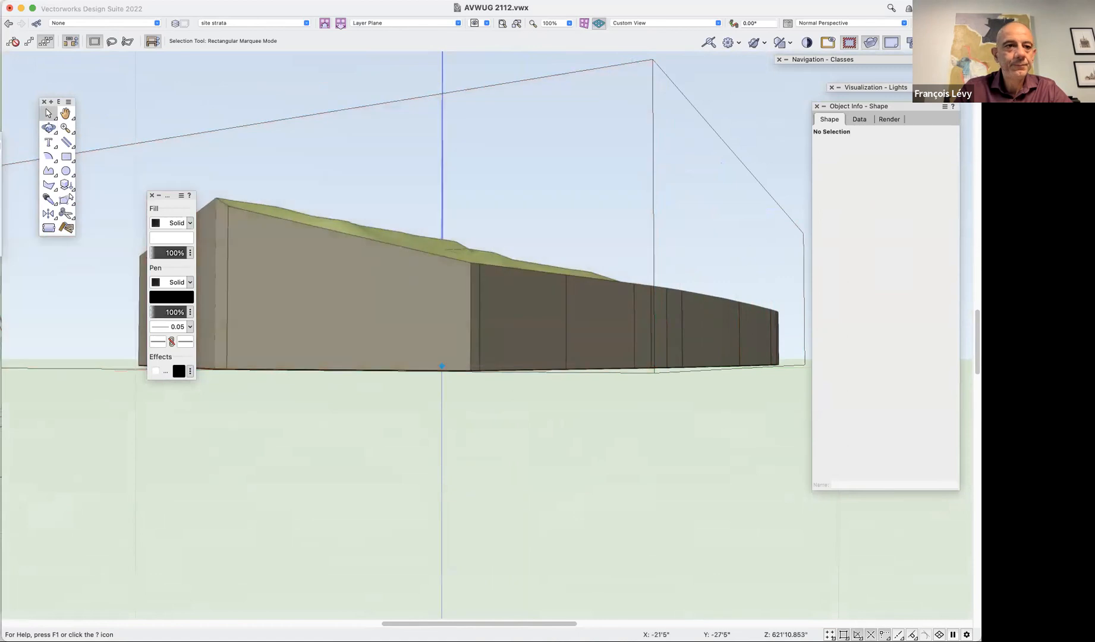
left_click(49, 128)
left_click_drag(521, 293, 302, 338)
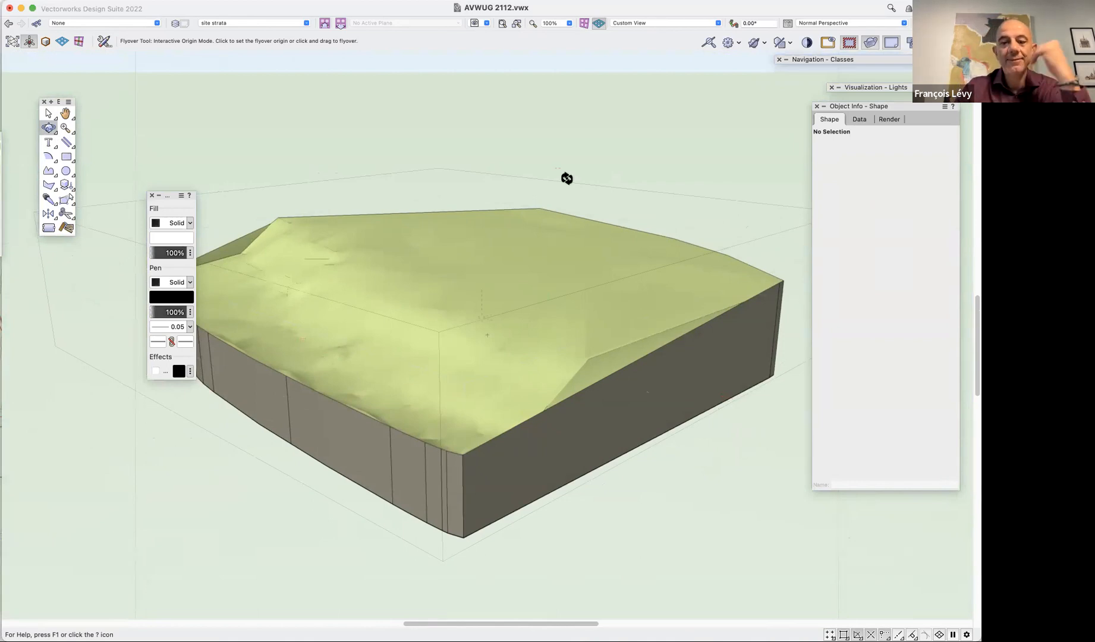
Restore the saved view "6b site strata" and select the site model with the layered soil components
left_click(475, 24)
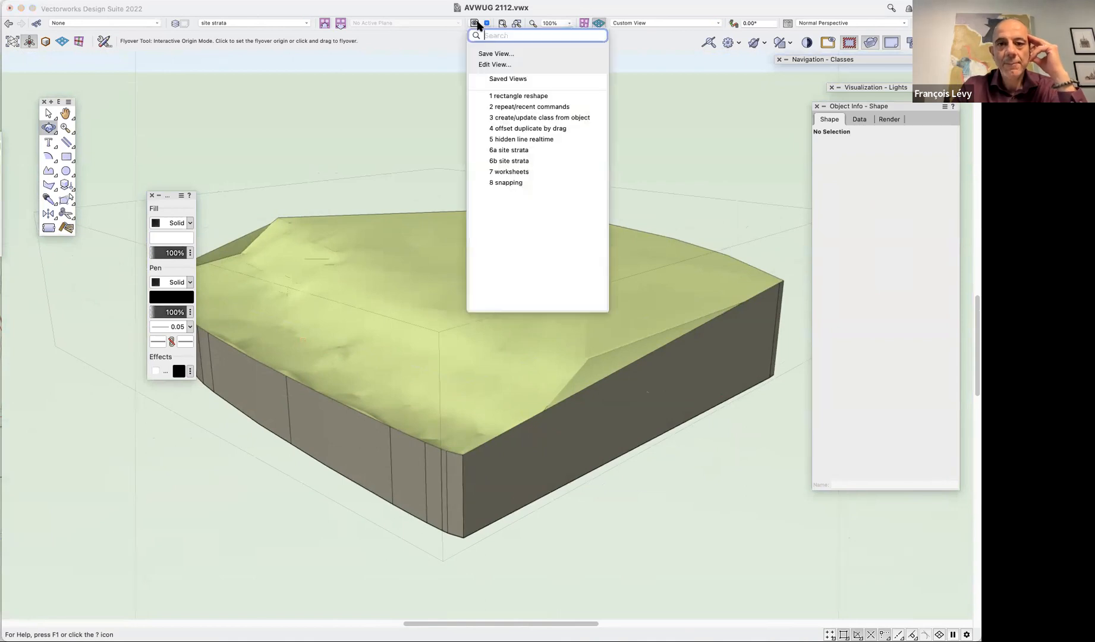
left_click(525, 161)
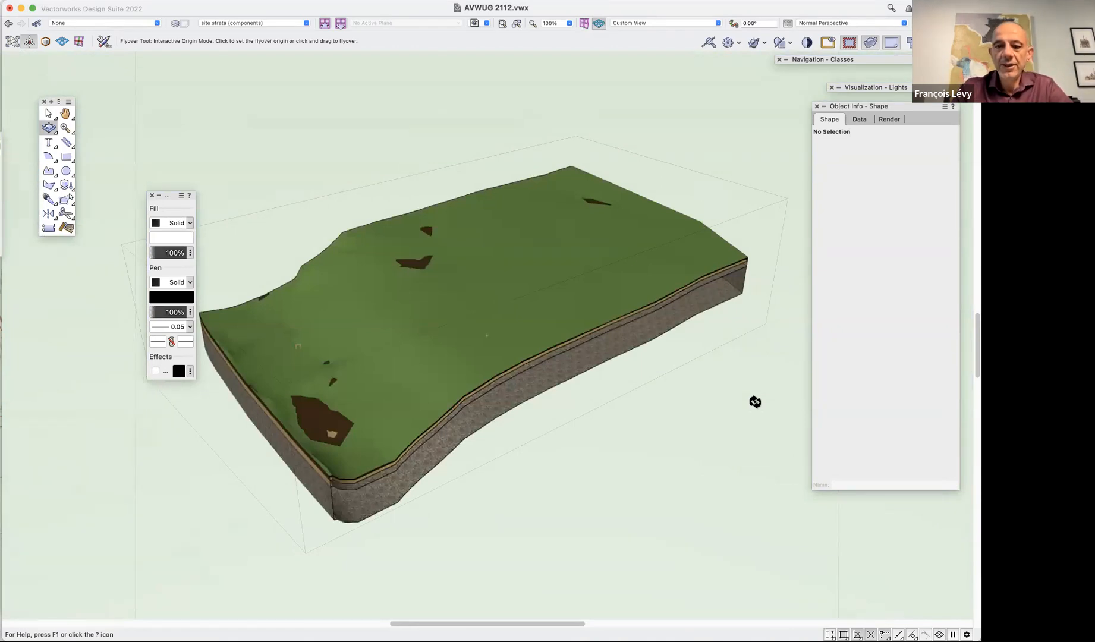
key("x")
left_click(720, 272)
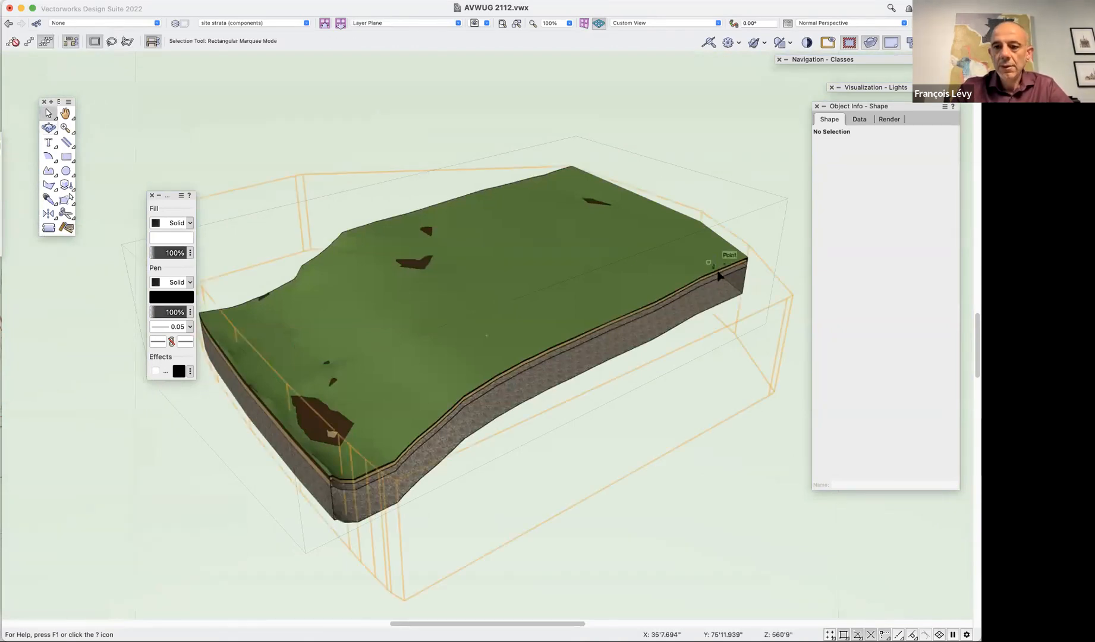
Open the component list from the site model's settings, and narrow the Class and Material columns to expose the thickness values
left_click(881, 226)
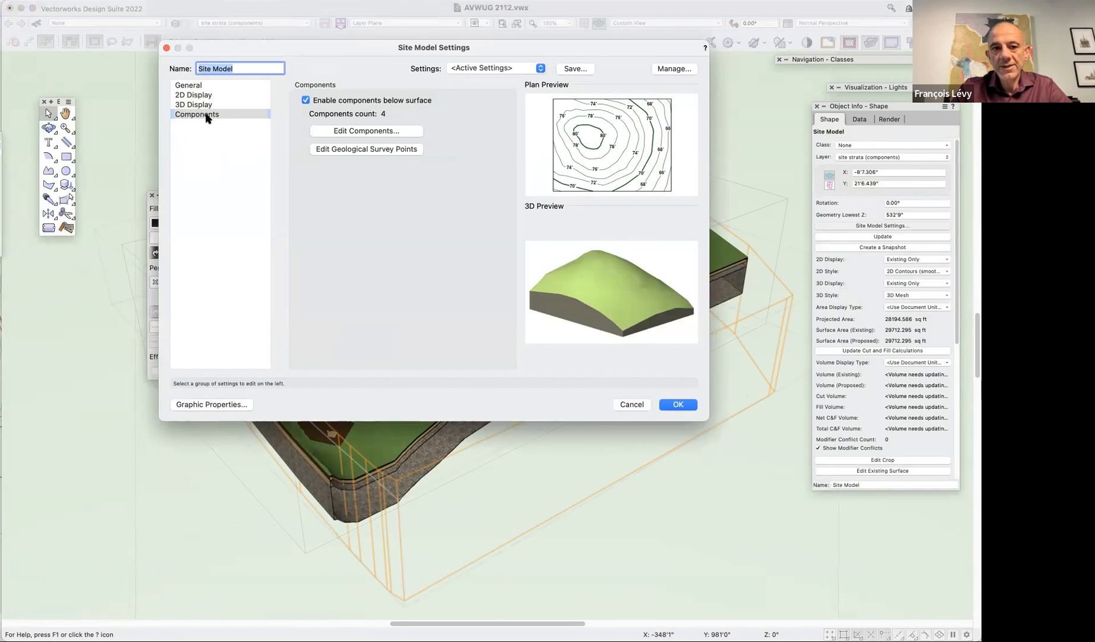
left_click(209, 116)
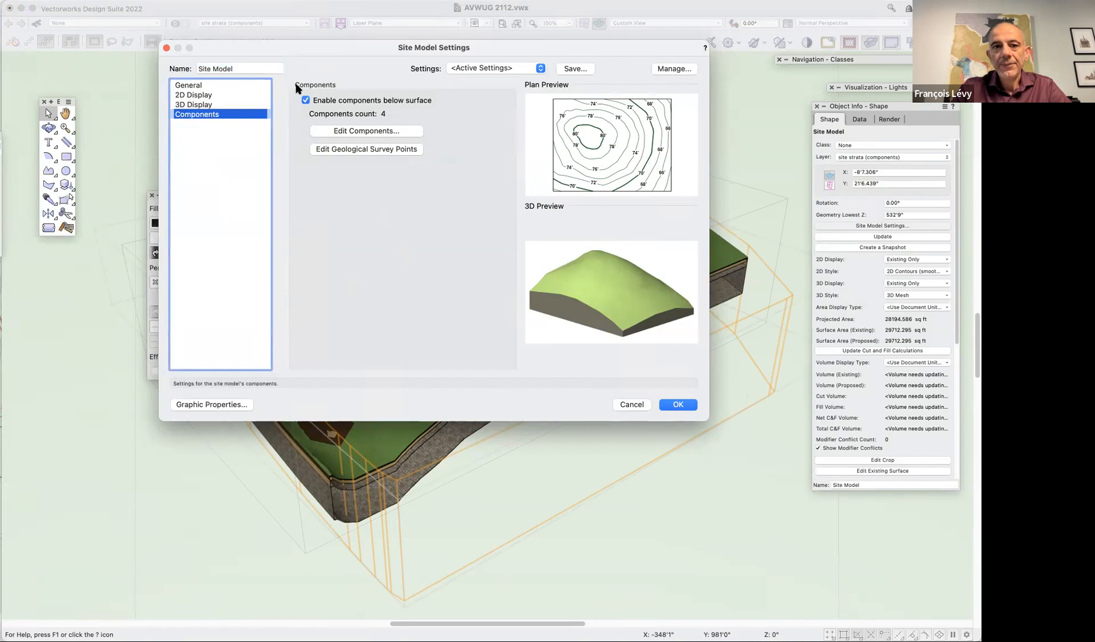
left_click(394, 131)
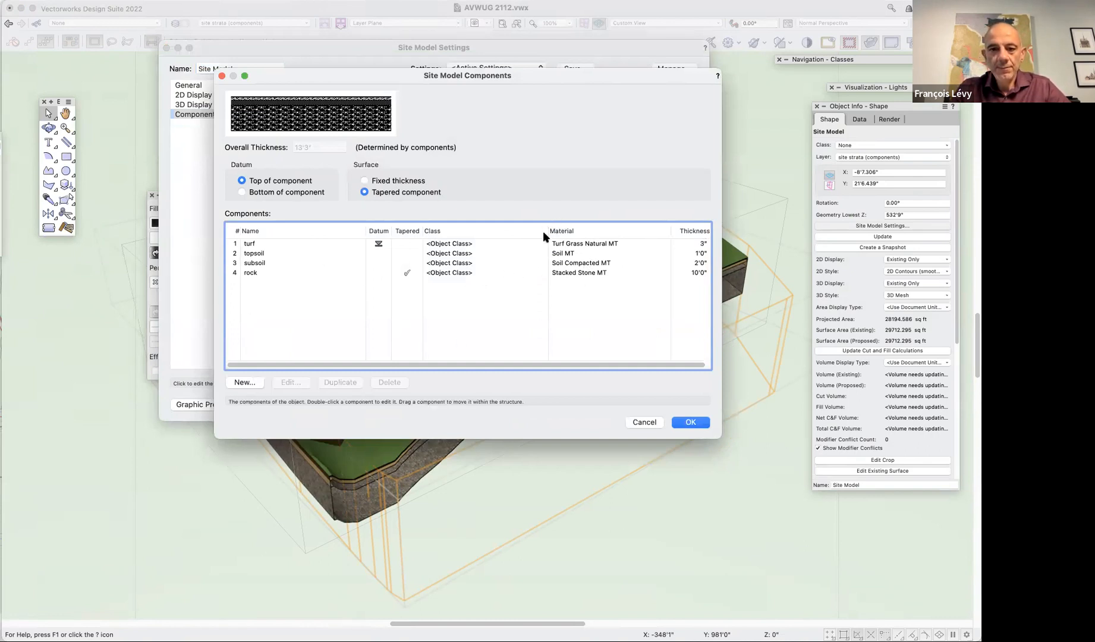
left_click_drag(547, 234, 485, 236)
left_click_drag(605, 230, 571, 230)
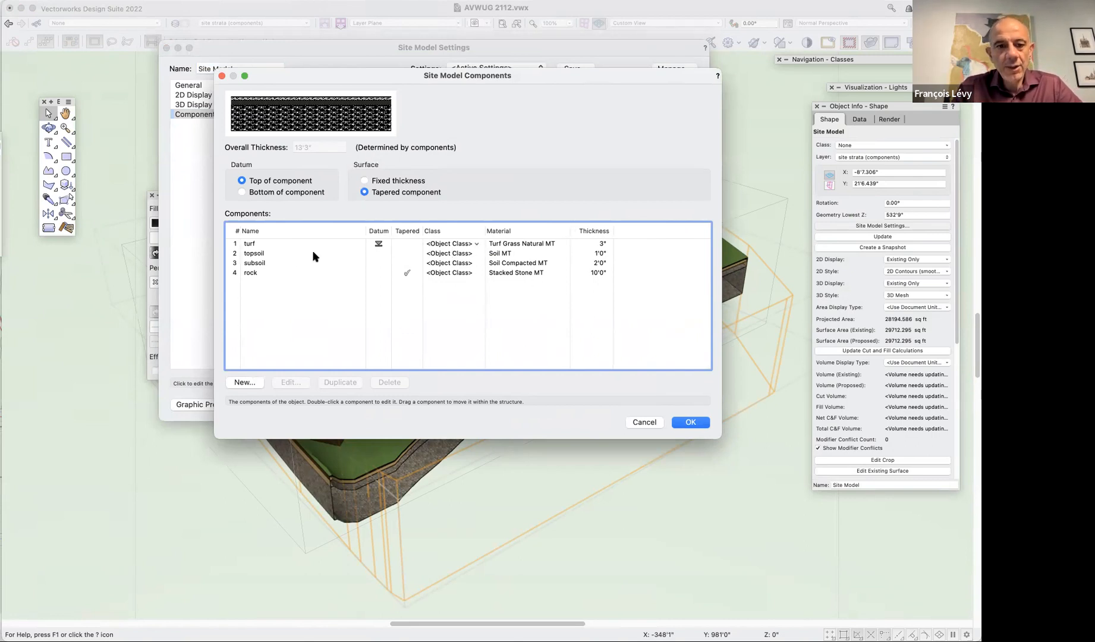
Browse the materials available for the site model's turf component, and set the turf thickness to 4 inches
double_click(437, 249)
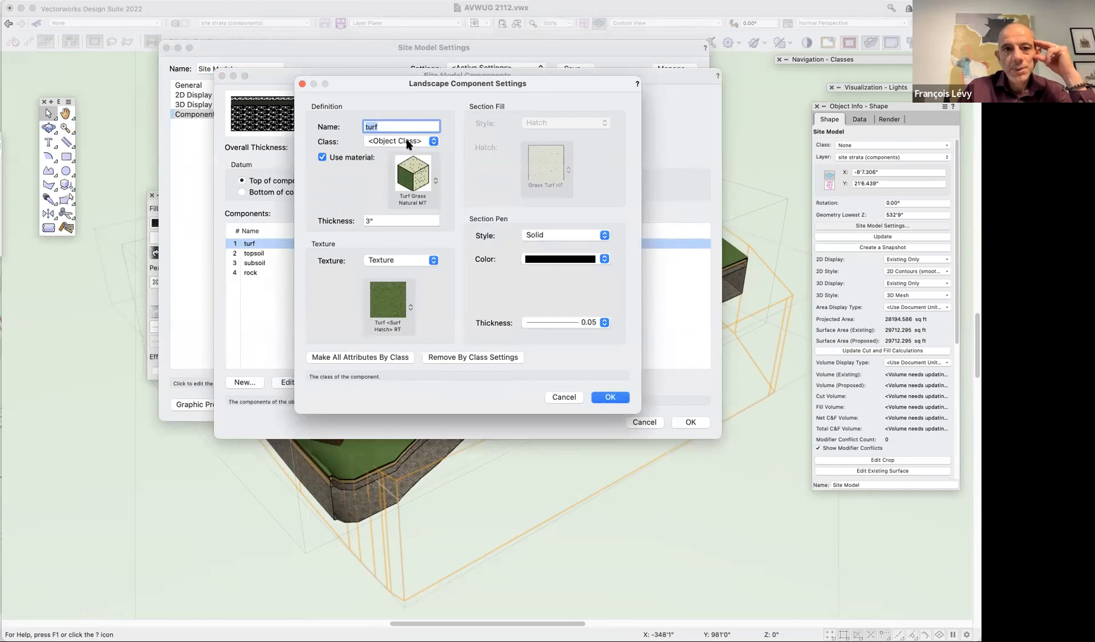
left_click(322, 158)
left_click(422, 176)
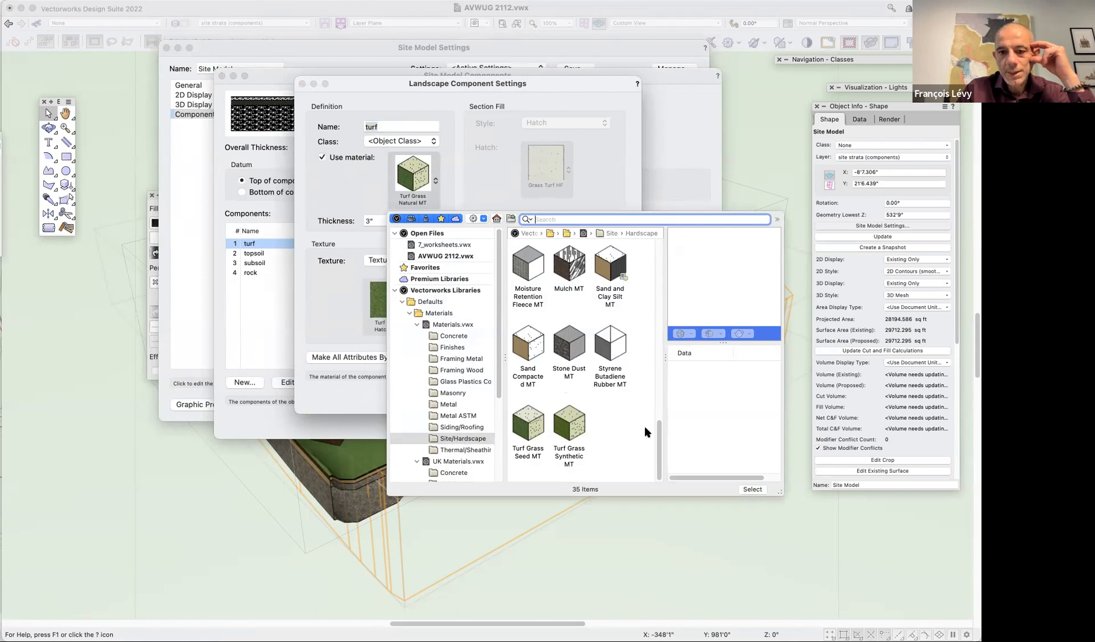
left_click(358, 184)
key("Tab")
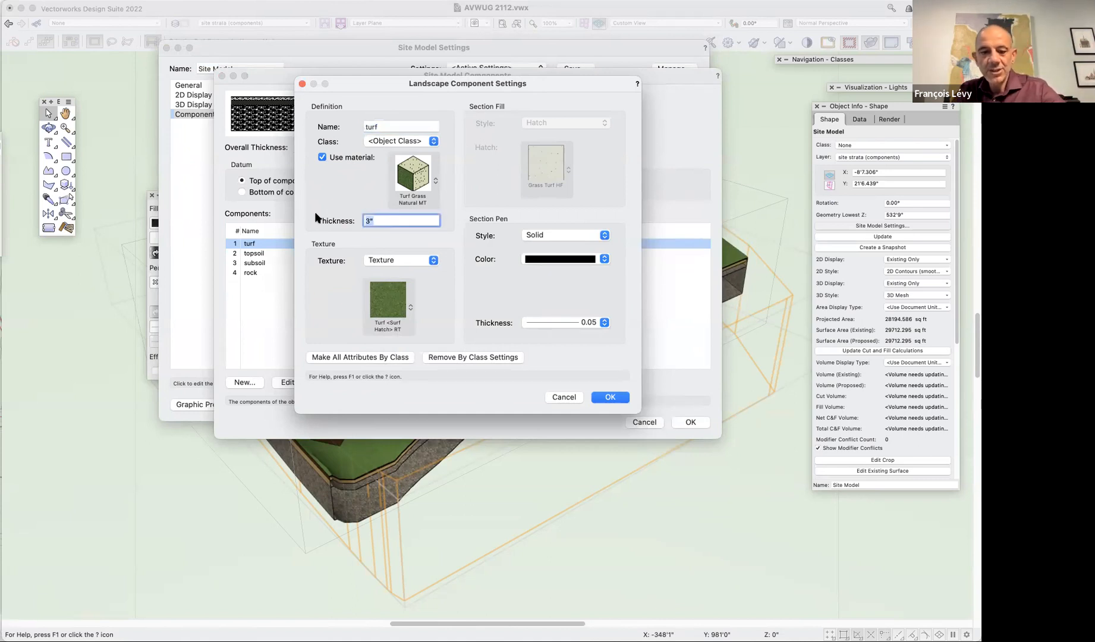
type("4")
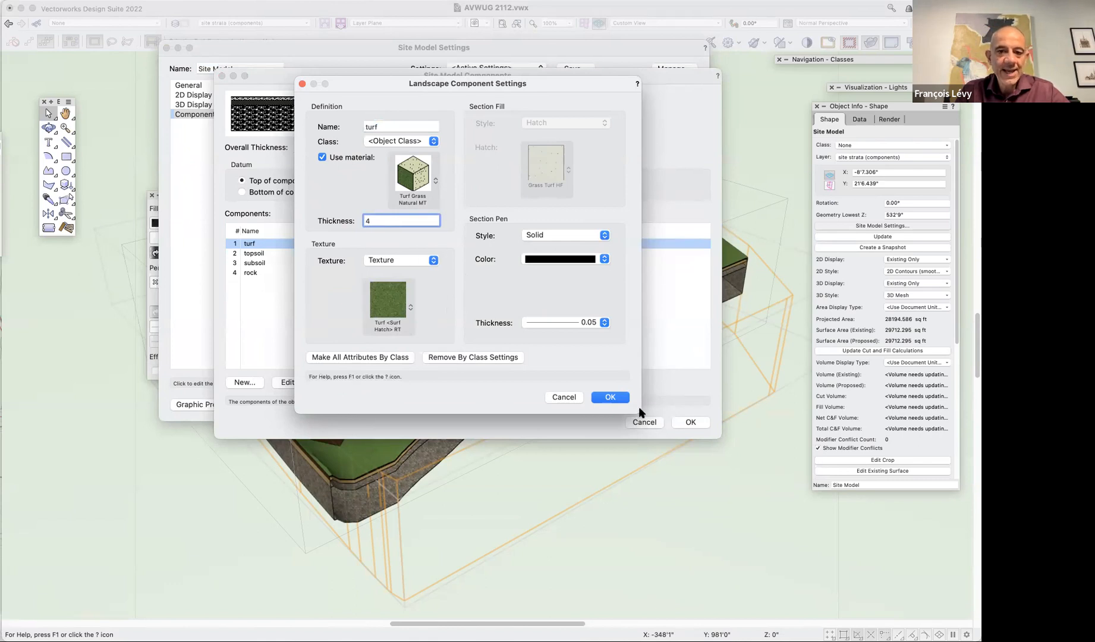
left_click(616, 397)
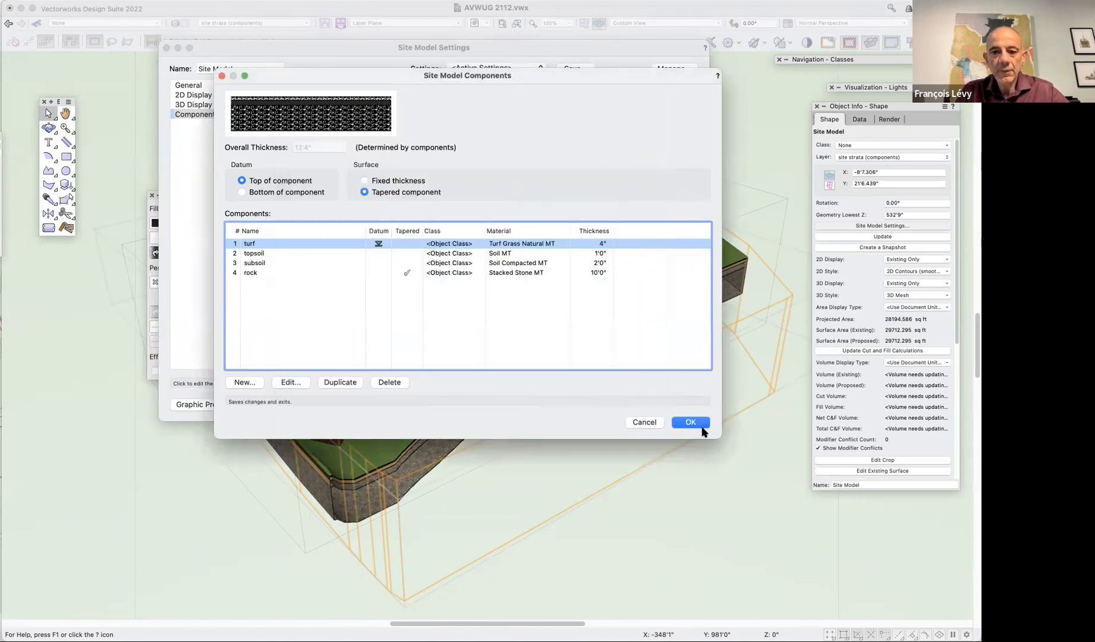
Set the topsoil component's thickness to 16 inches and apply the new component settings to the site model
double_click(450, 254)
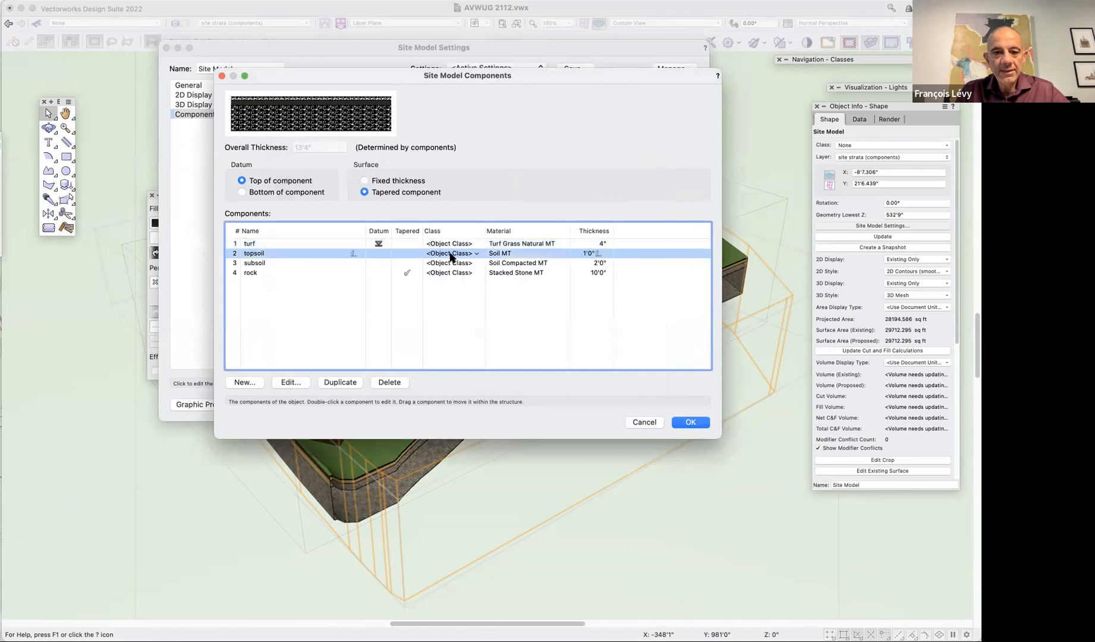
key("Tab")
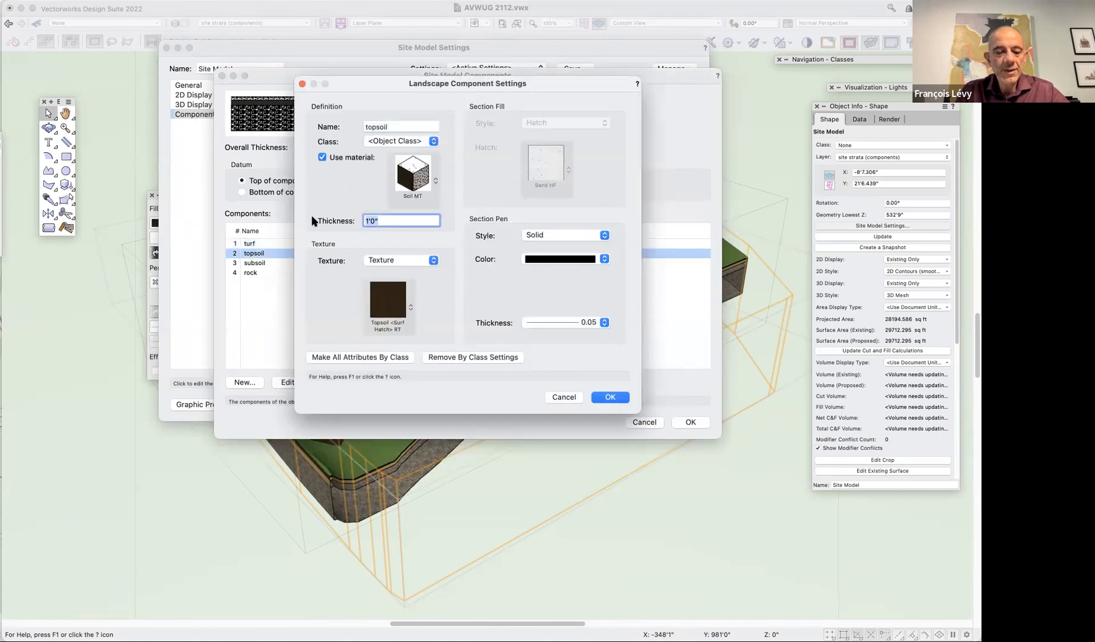
type("16")
key("Tab")
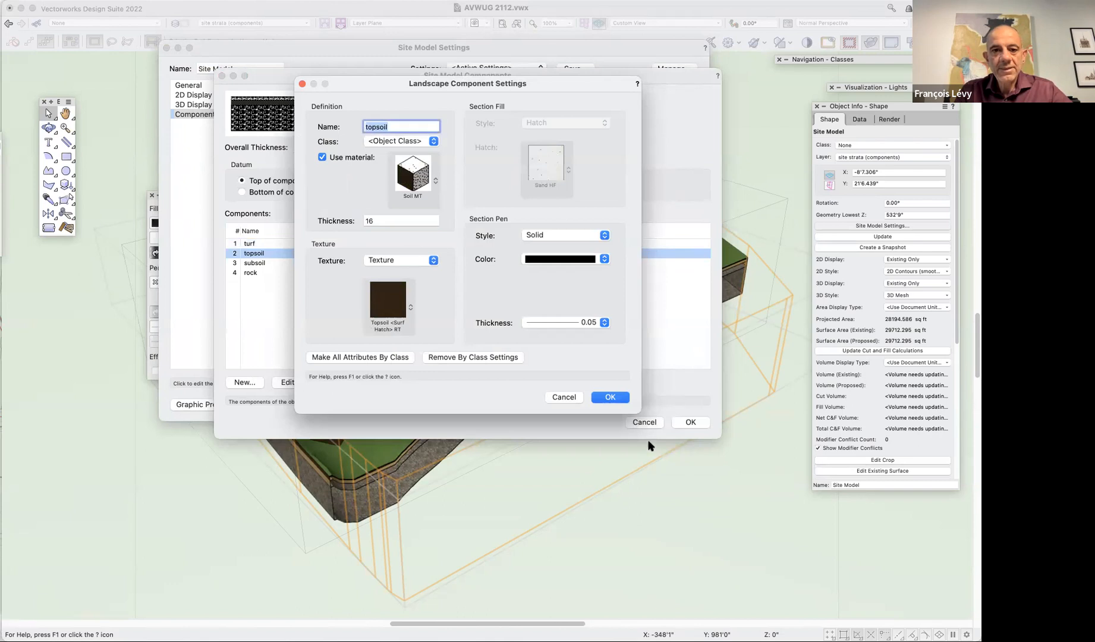
key("Return")
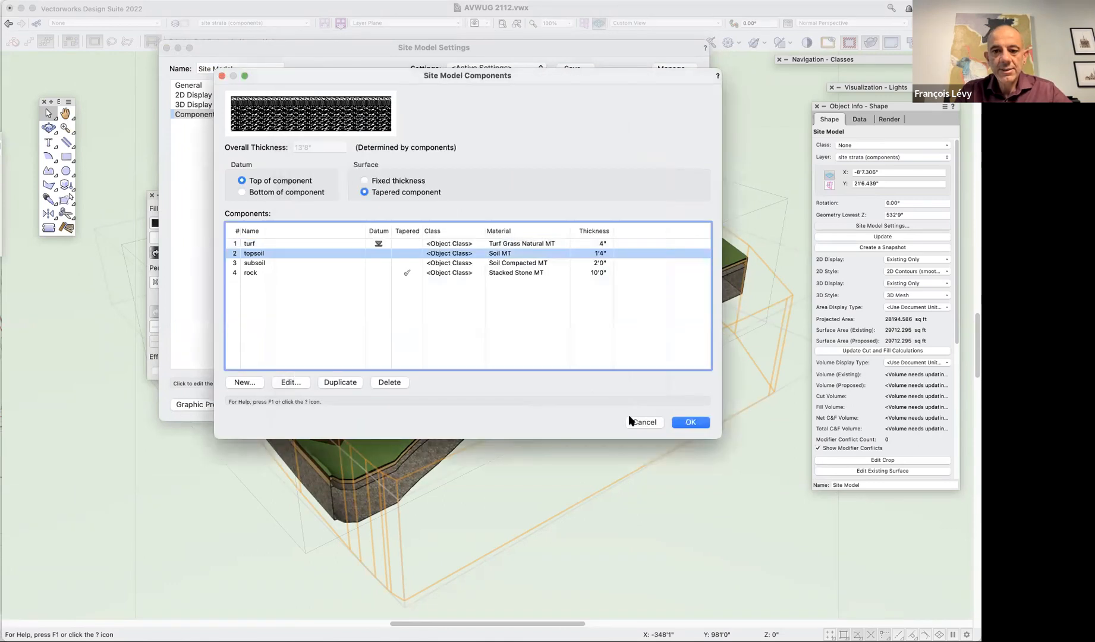
left_click(692, 422)
left_click(689, 406)
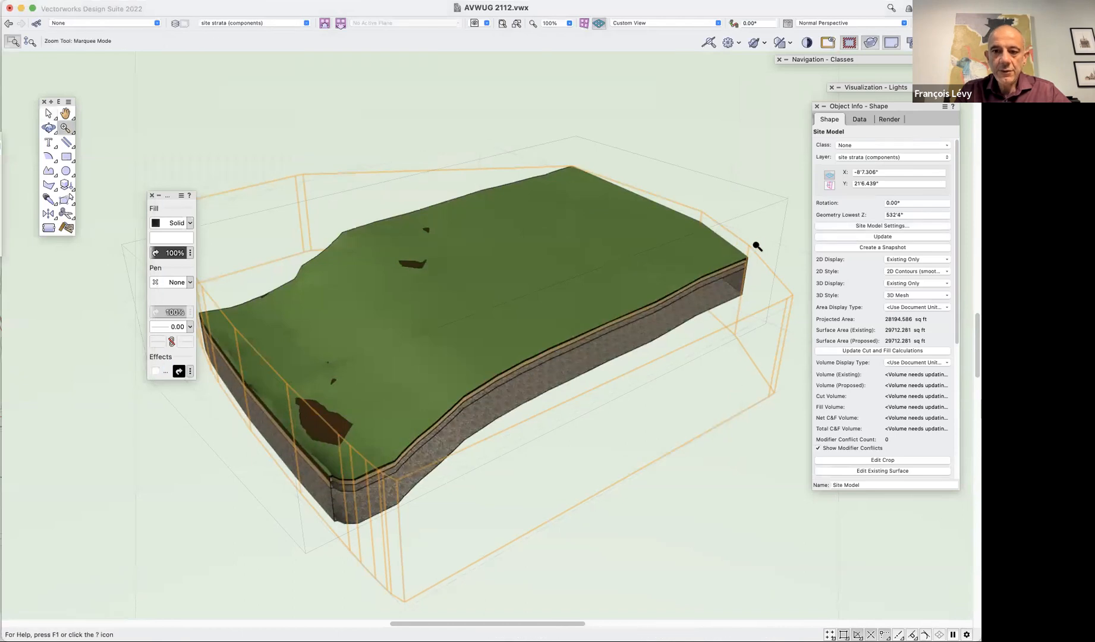
Zoom in on the far corner and cut edge of the site model to examine the soil layer thicknesses
key("c")
scroll(714, 285, "up", 5)
scroll(642, 173, "up", 3)
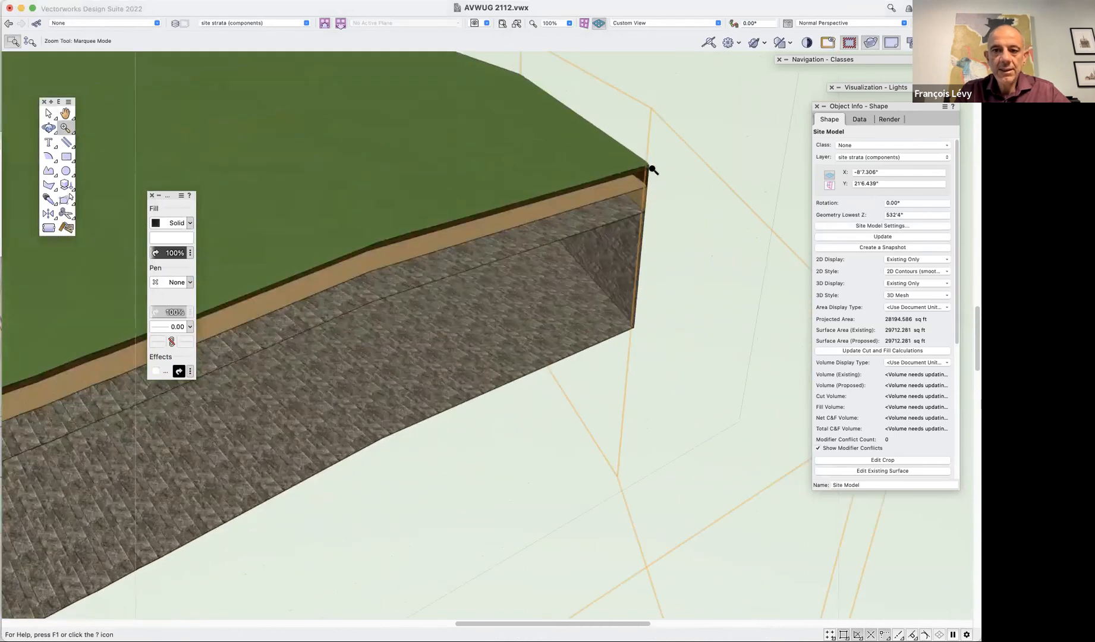
scroll(703, 268, "up", 3)
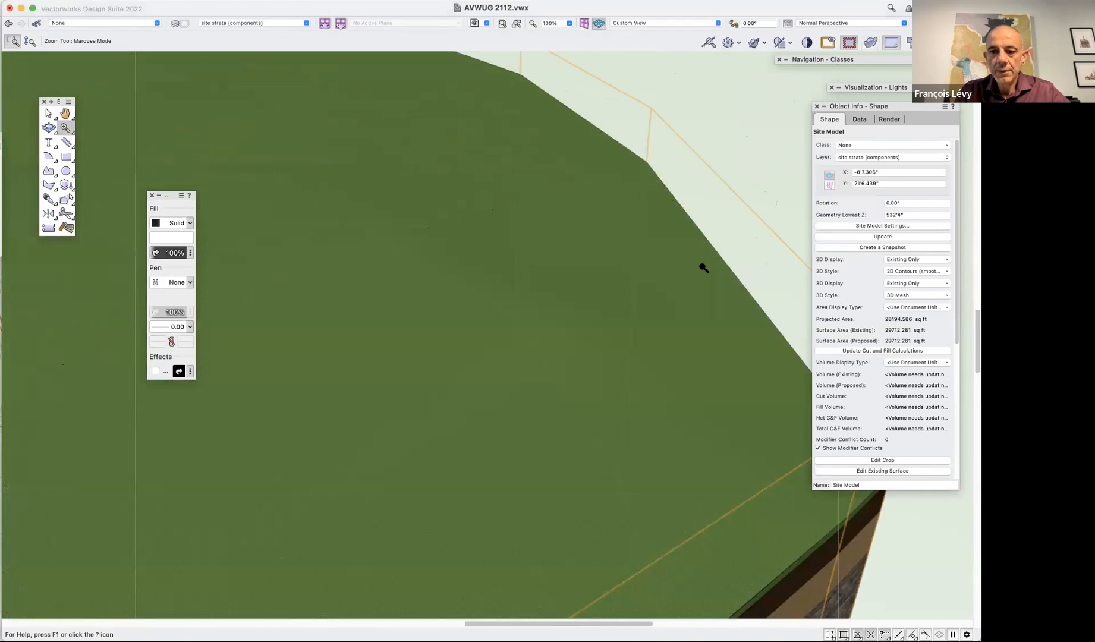
scroll(704, 268, "up", 3)
scroll(704, 269, "down", 3)
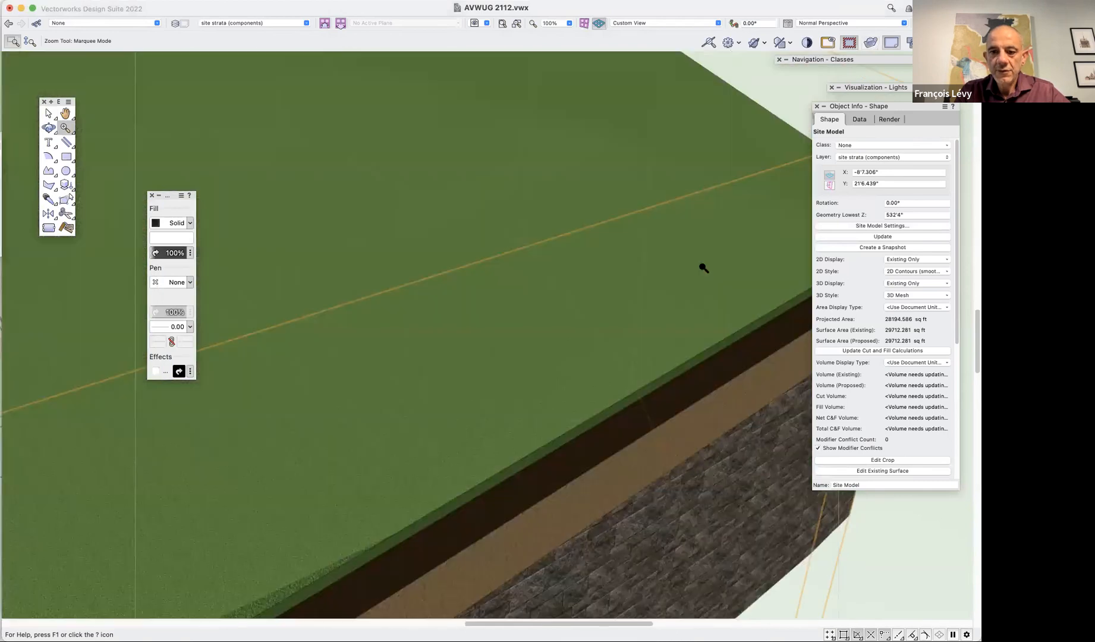
scroll(708, 256, "up", 2)
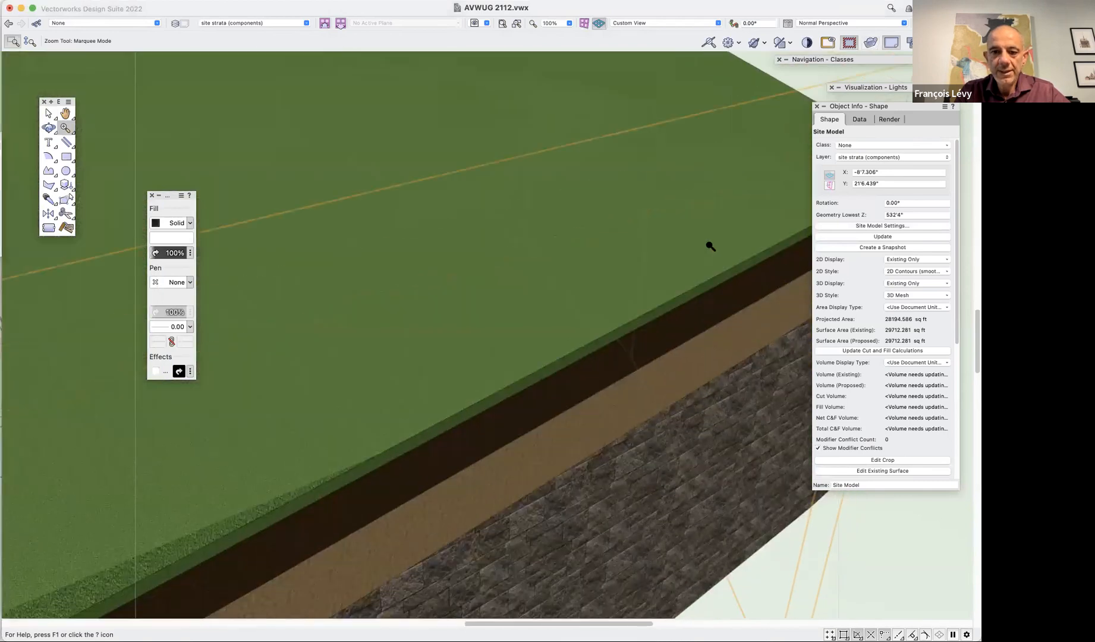
Orbit around the site model with the Flyover tool to inspect its strata from below and from the side
left_click(49, 127)
left_click_drag(585, 409, 609, 376)
scroll(604, 379, "down", 6)
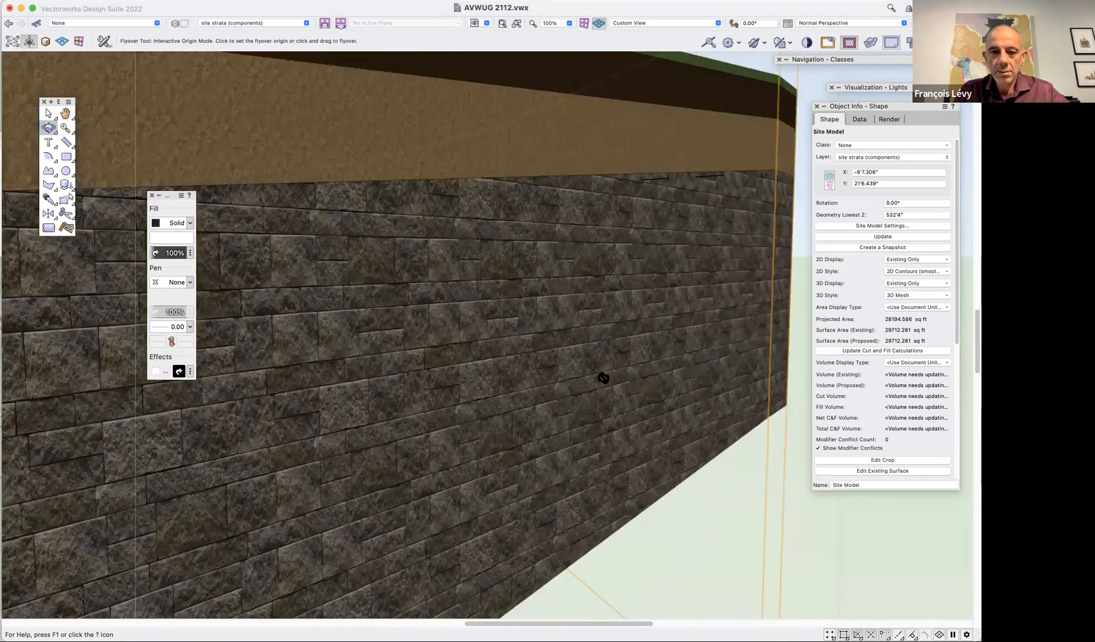
scroll(603, 378, "up", 3)
left_click_drag(603, 378, 509, 428)
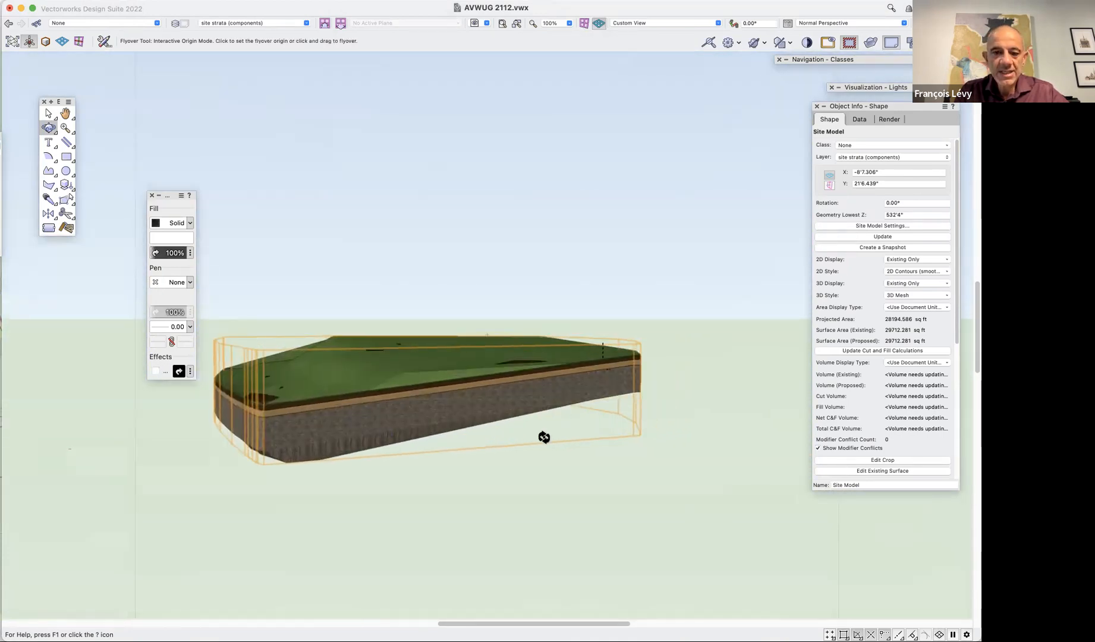
left_click_drag(379, 429, 415, 443)
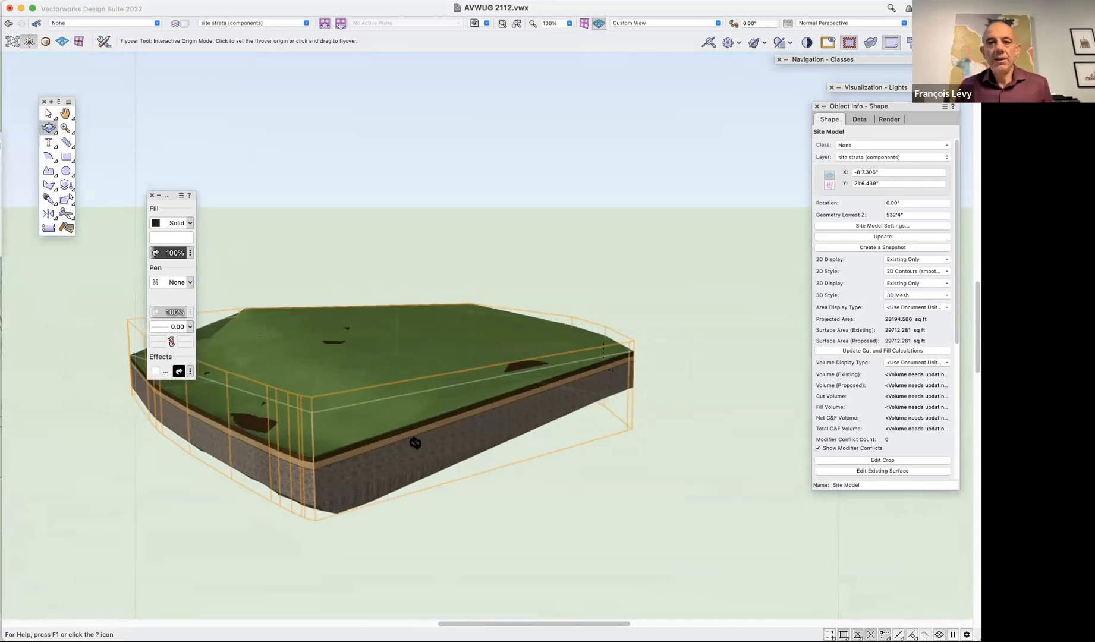
Restore the saved view "6b site strata" and examine the terrain in wireframe from a lower side angle
left_click(476, 24)
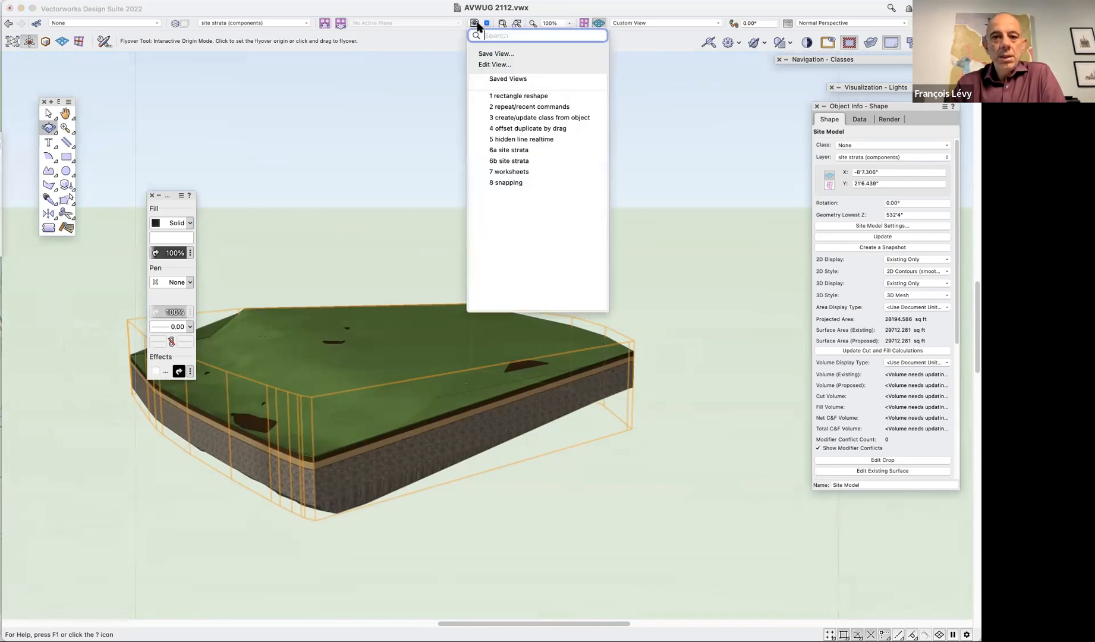
left_click(509, 161)
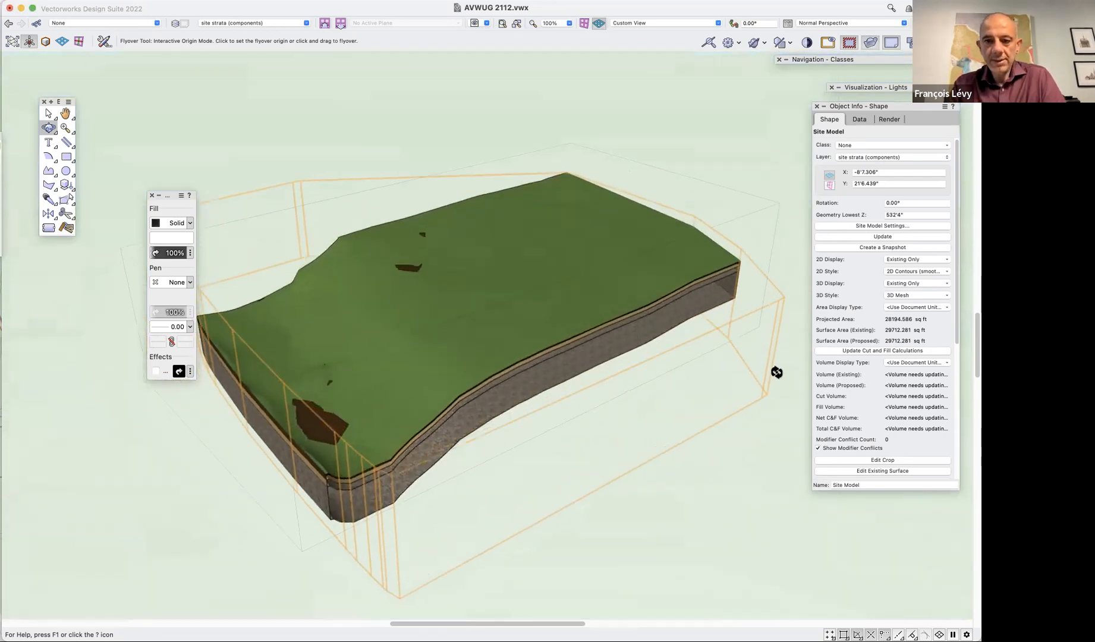
key("x")
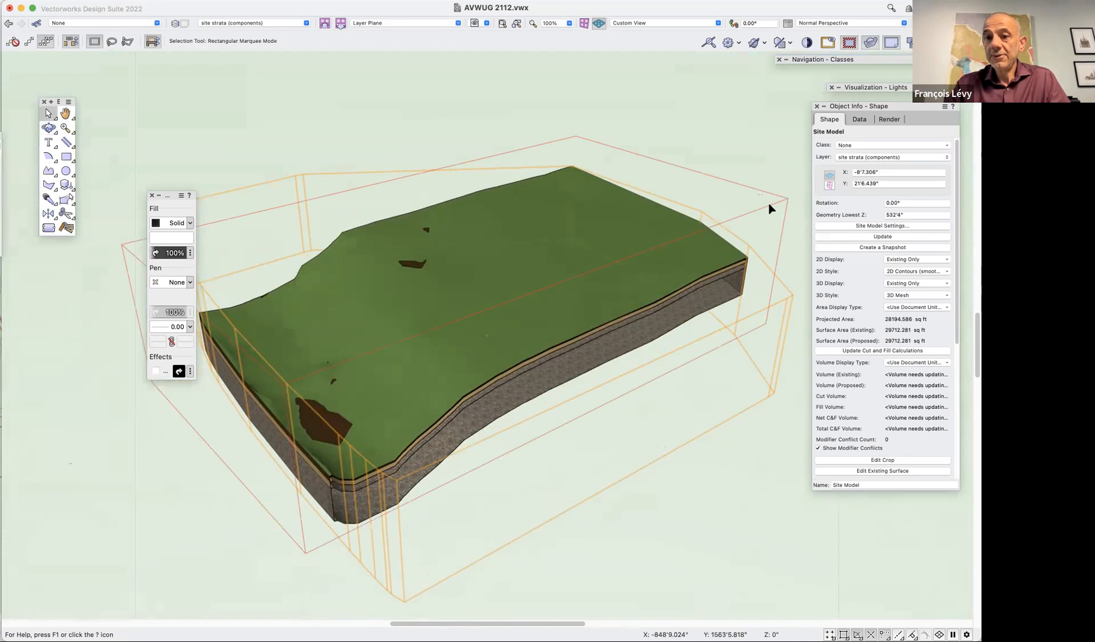
key("super+shift+w")
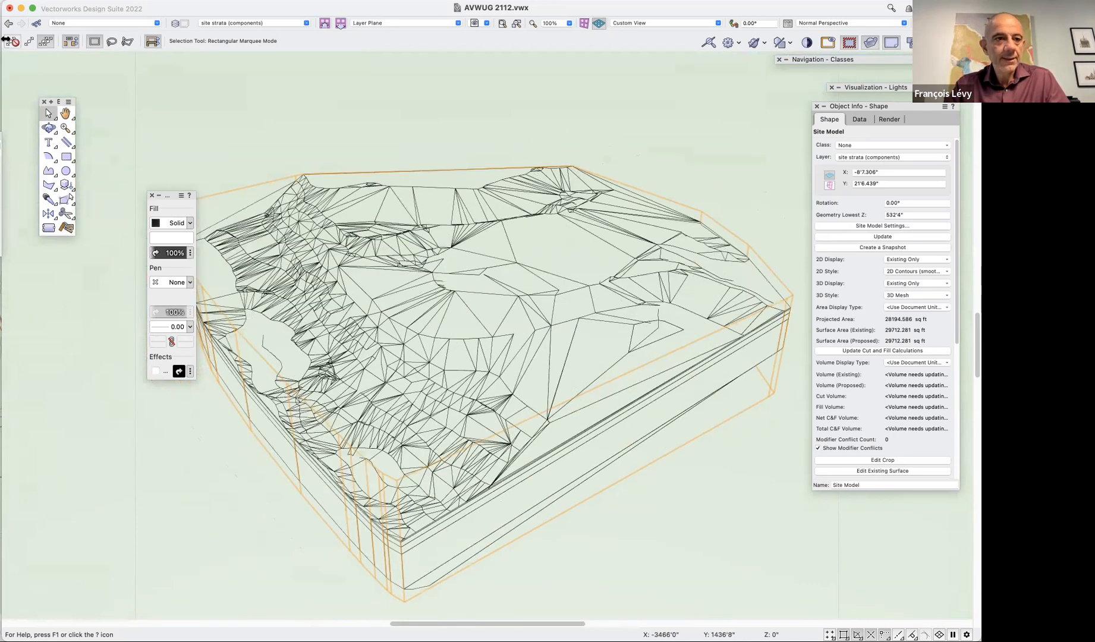
left_click(48, 128)
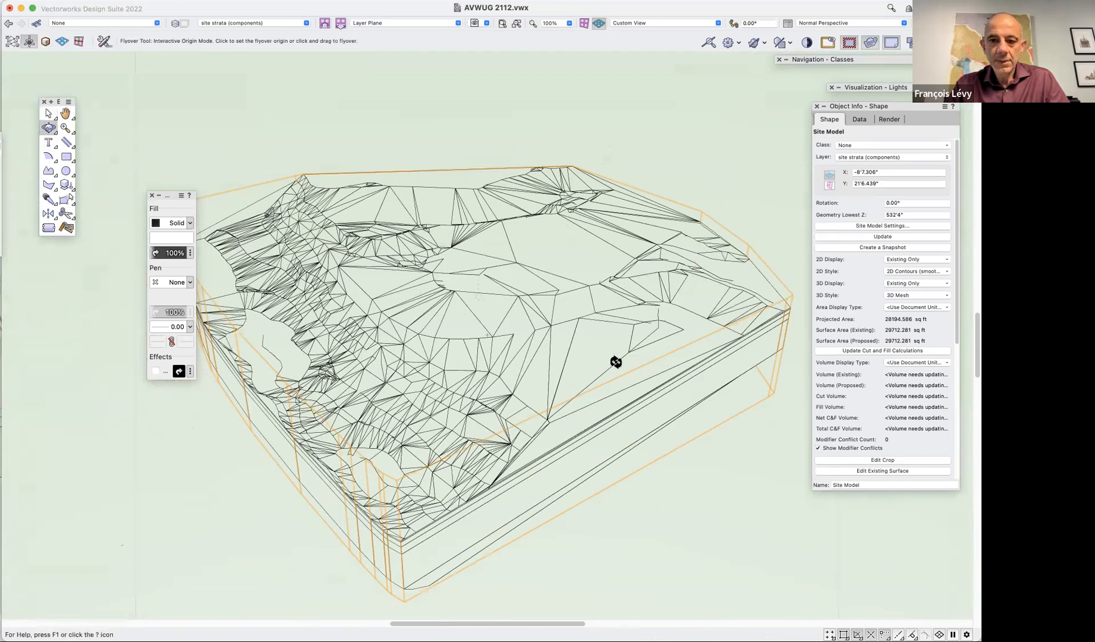
left_click_drag(559, 296, 655, 402)
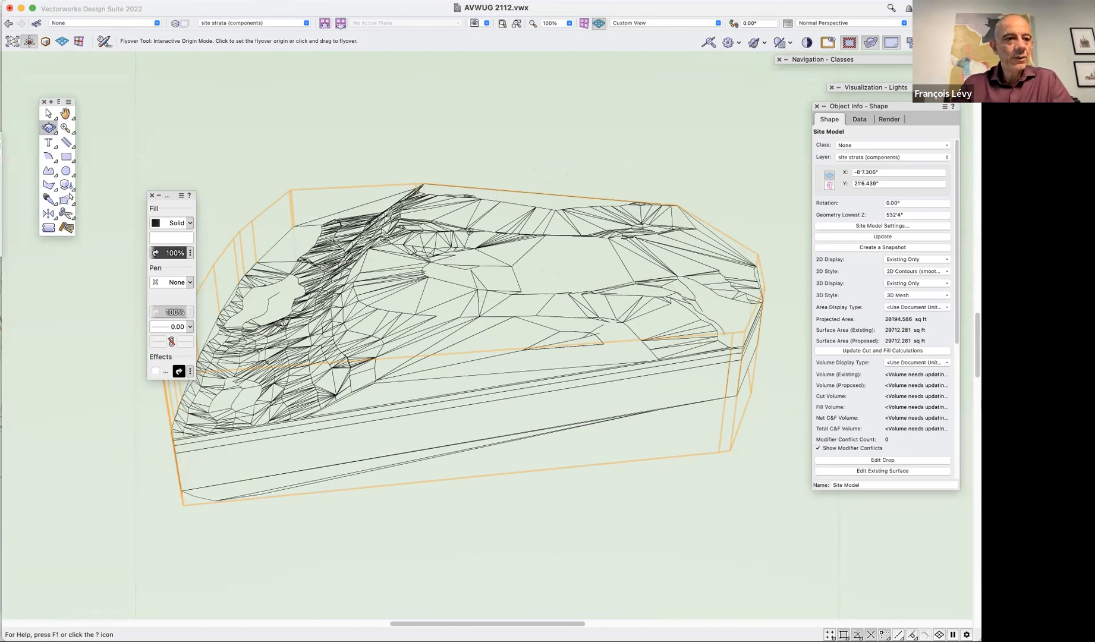
Detach the Site Planning tool set as a floating palette and enlarge it to list its tools by name
left_click(66, 228)
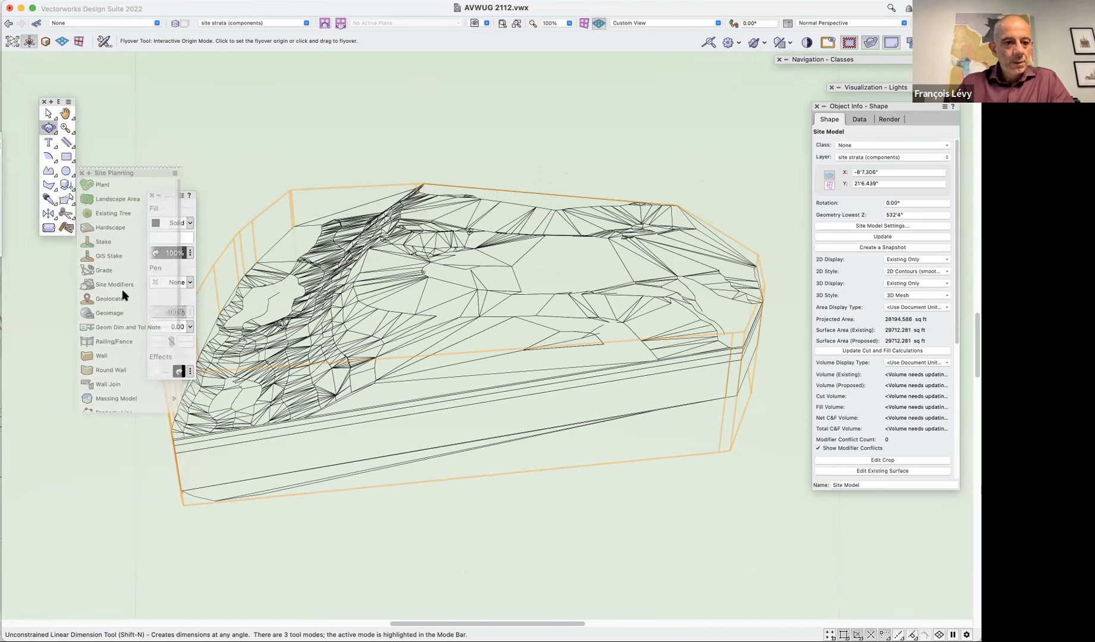
left_click_drag(115, 297, 99, 307)
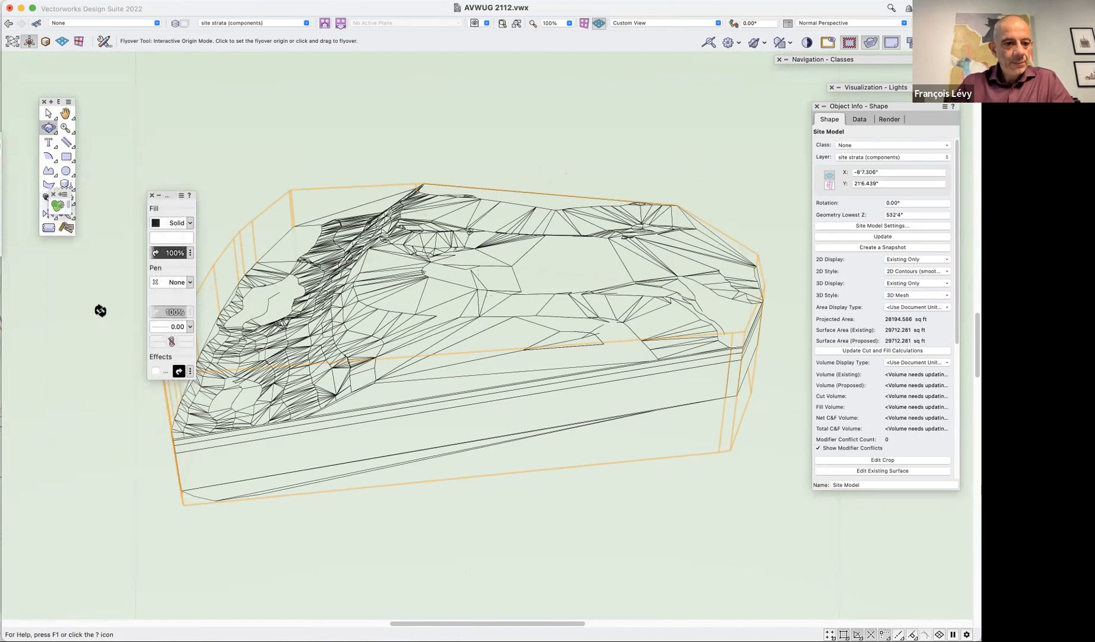
left_click_drag(74, 199, 158, 566)
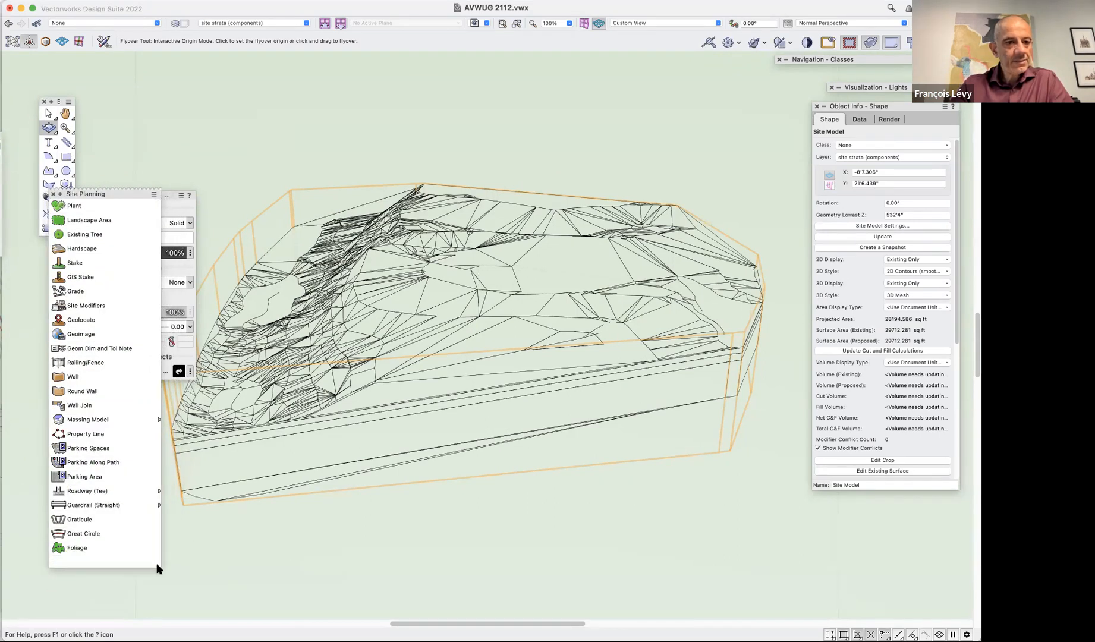
Deselect the site model and return the display from wireframe to shaded rendering
key("x")
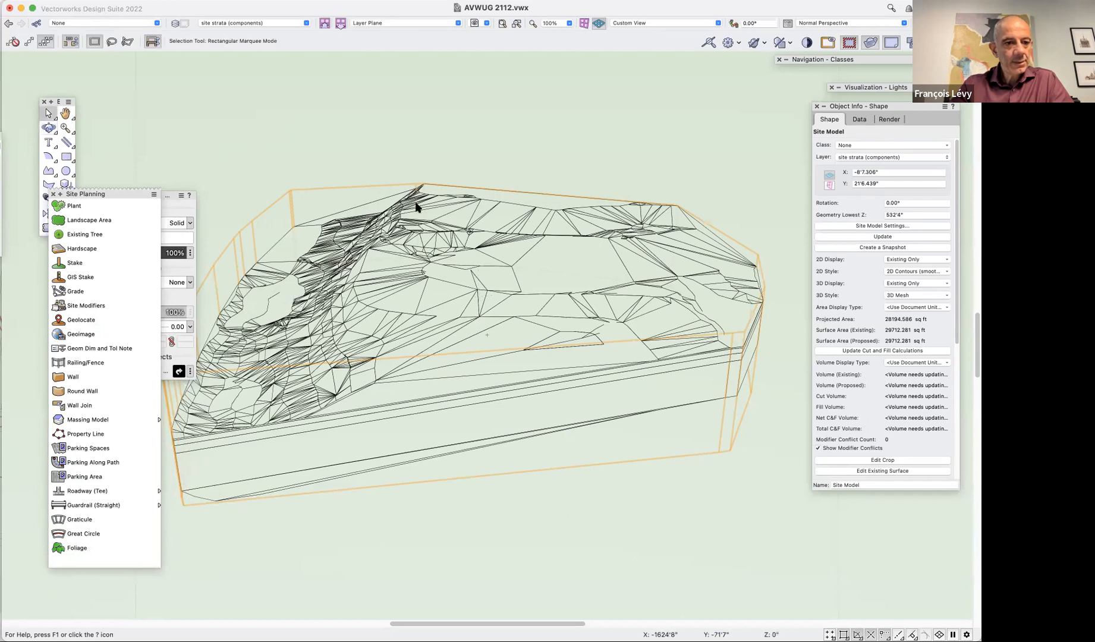
left_click(398, 163)
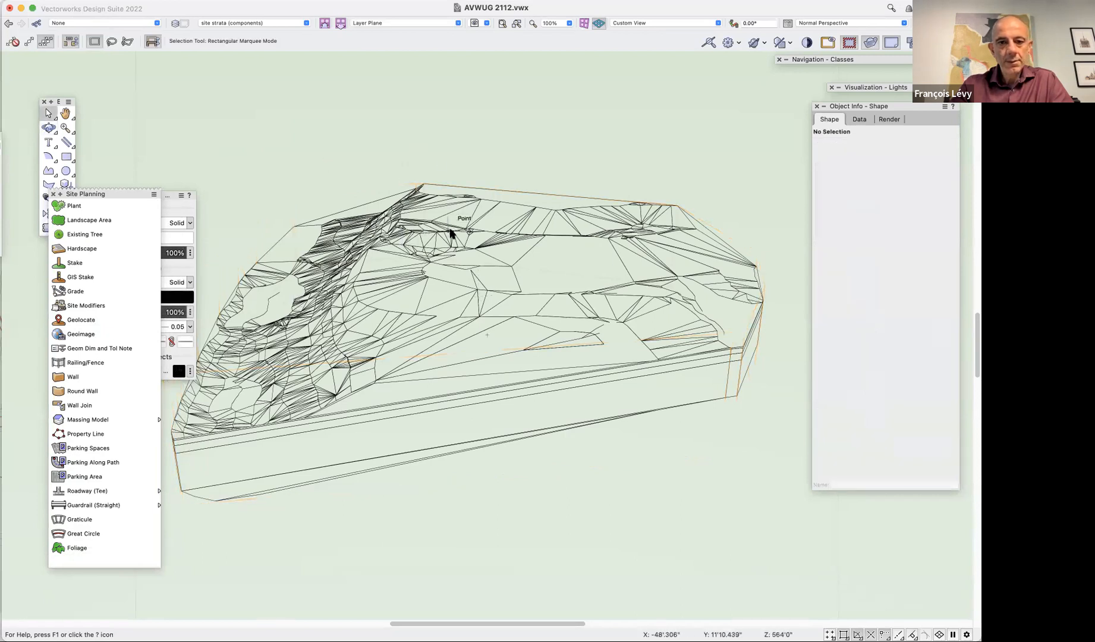
key("super+shift+g")
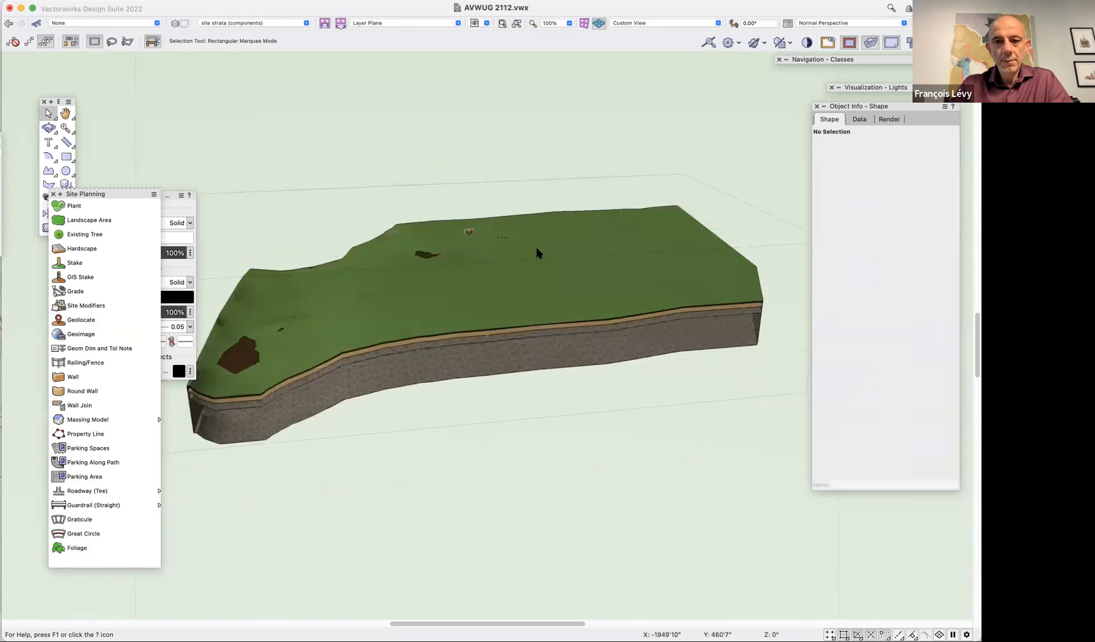
Open the site model's geological survey points for editing and add a survey point at about X -153'9", Y 13'7"
left_click(577, 236)
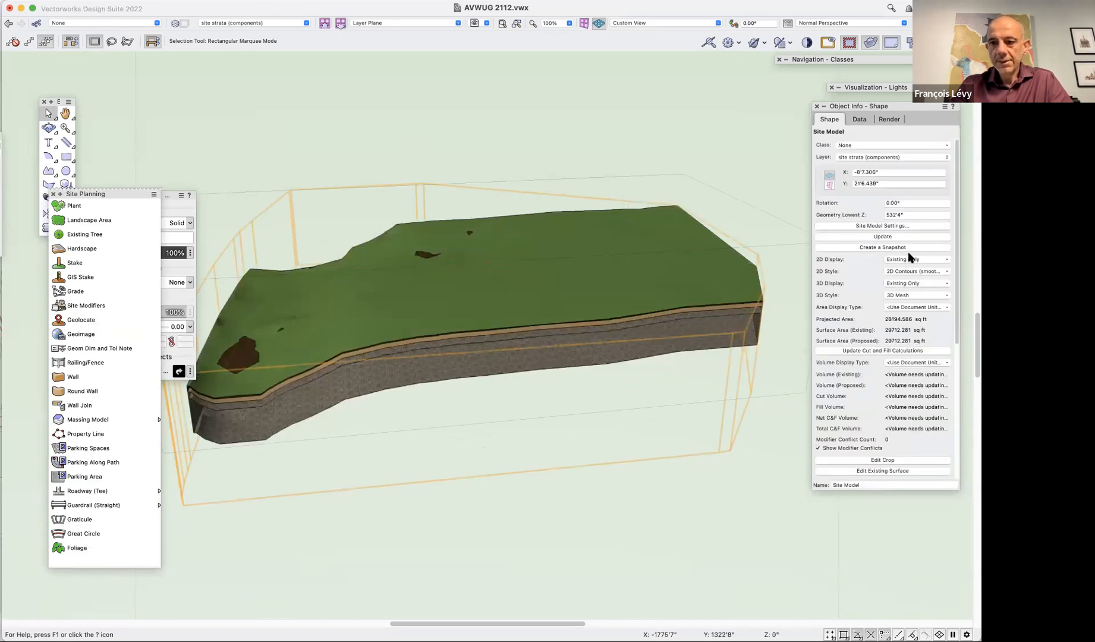
left_click(882, 226)
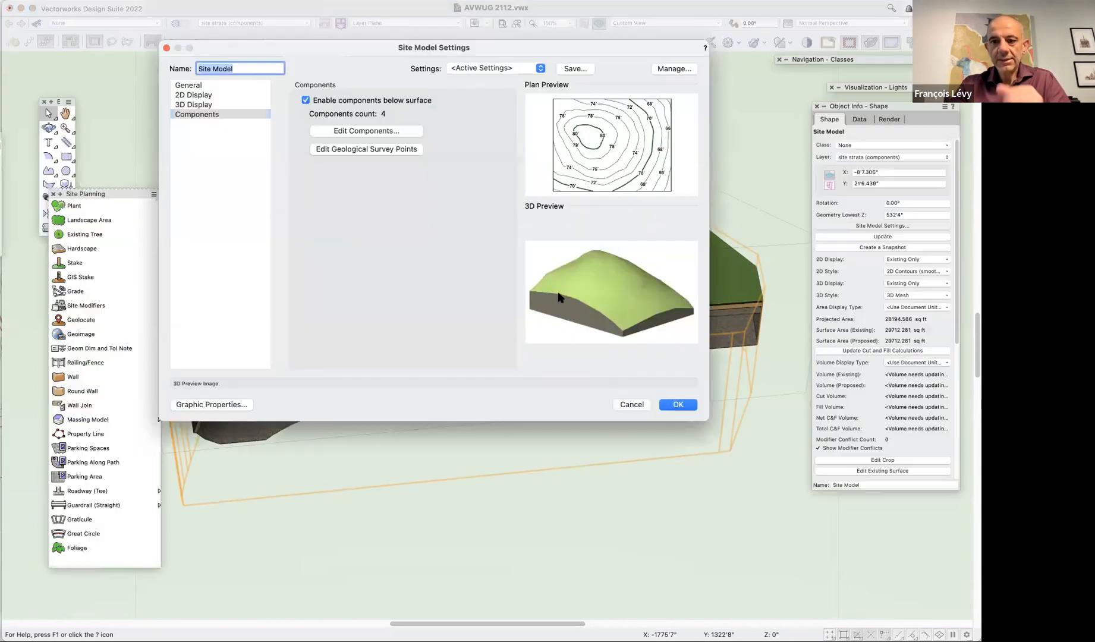
left_click(329, 152)
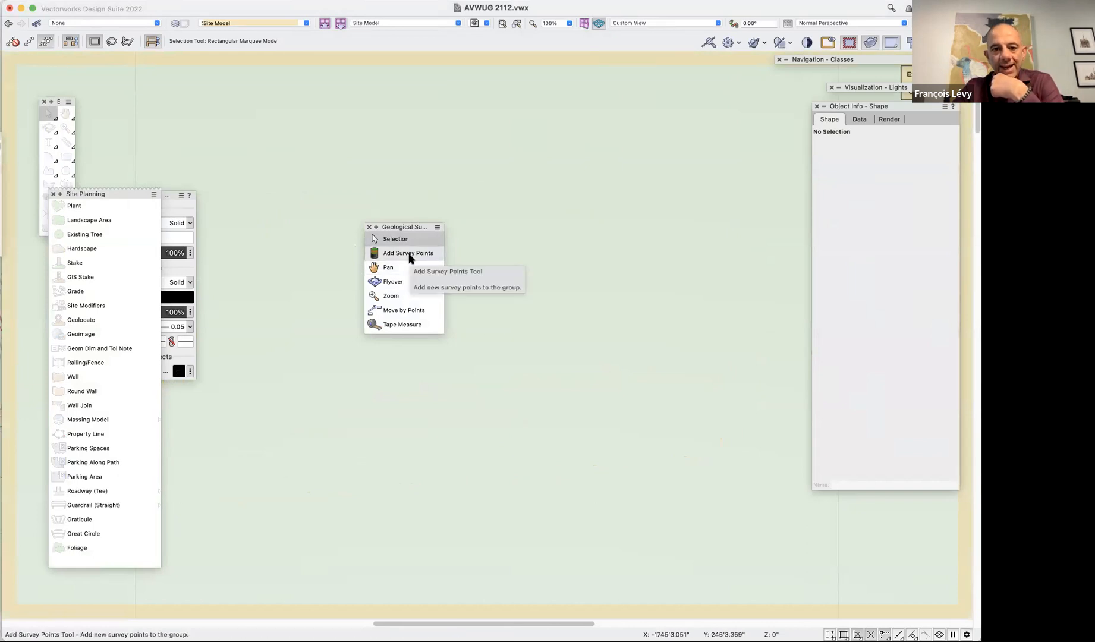
left_click(409, 256)
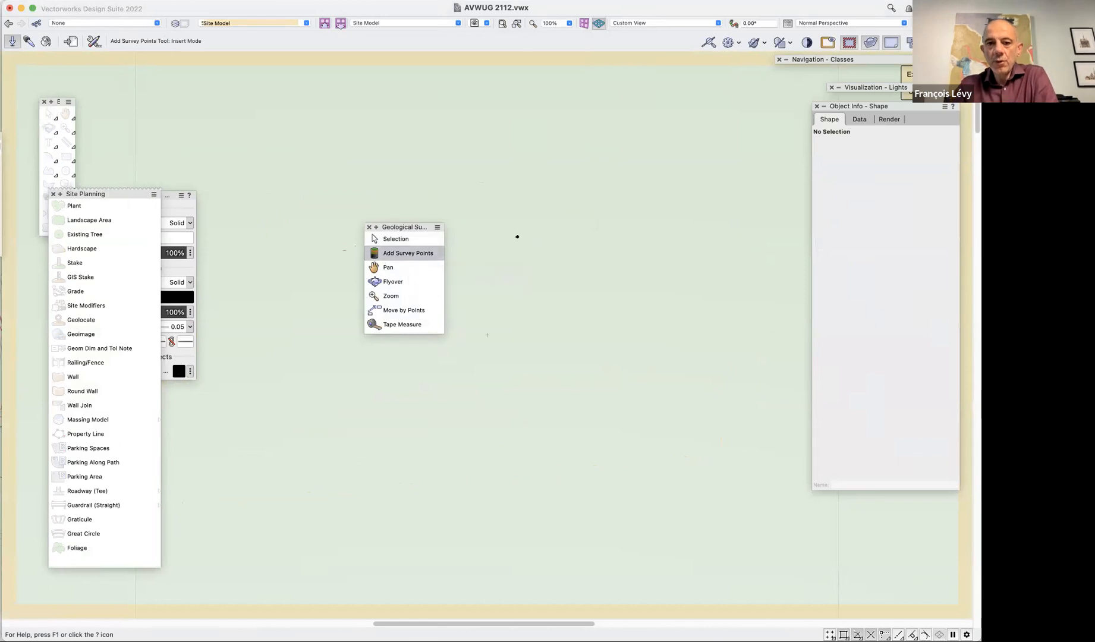
left_click(598, 185)
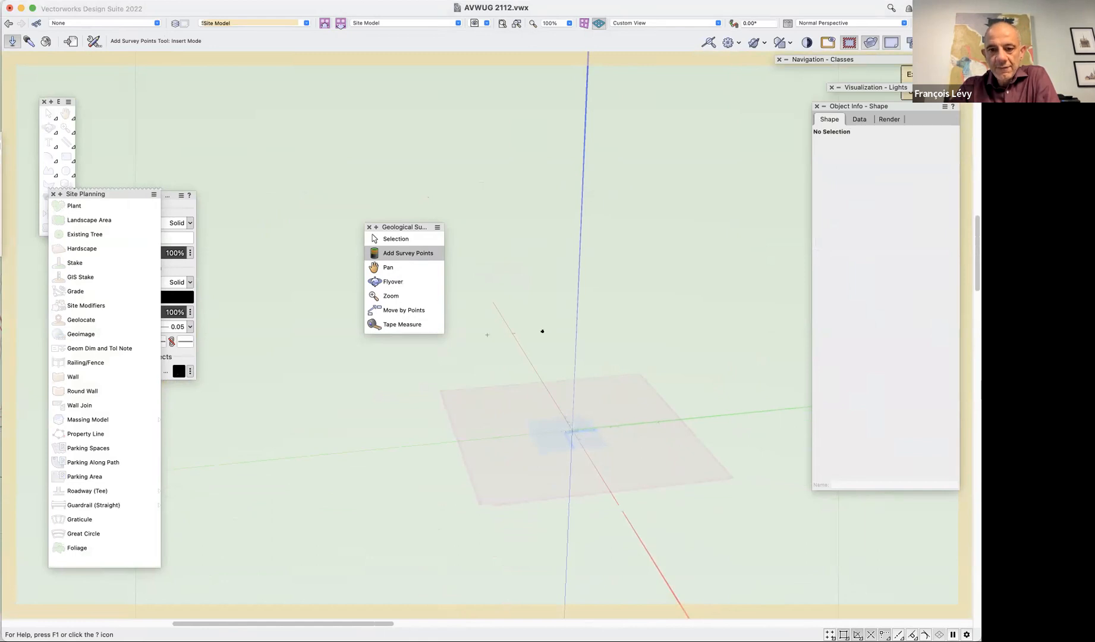
left_click(559, 401)
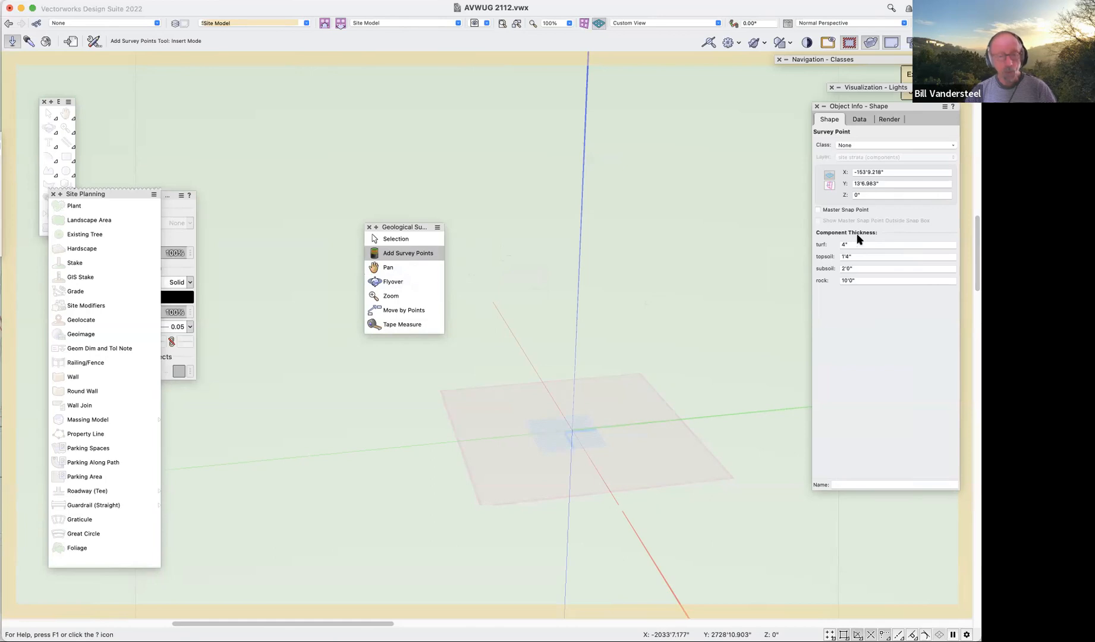
Finish editing the geological survey points and accept the Site Model Settings
left_click(420, 282)
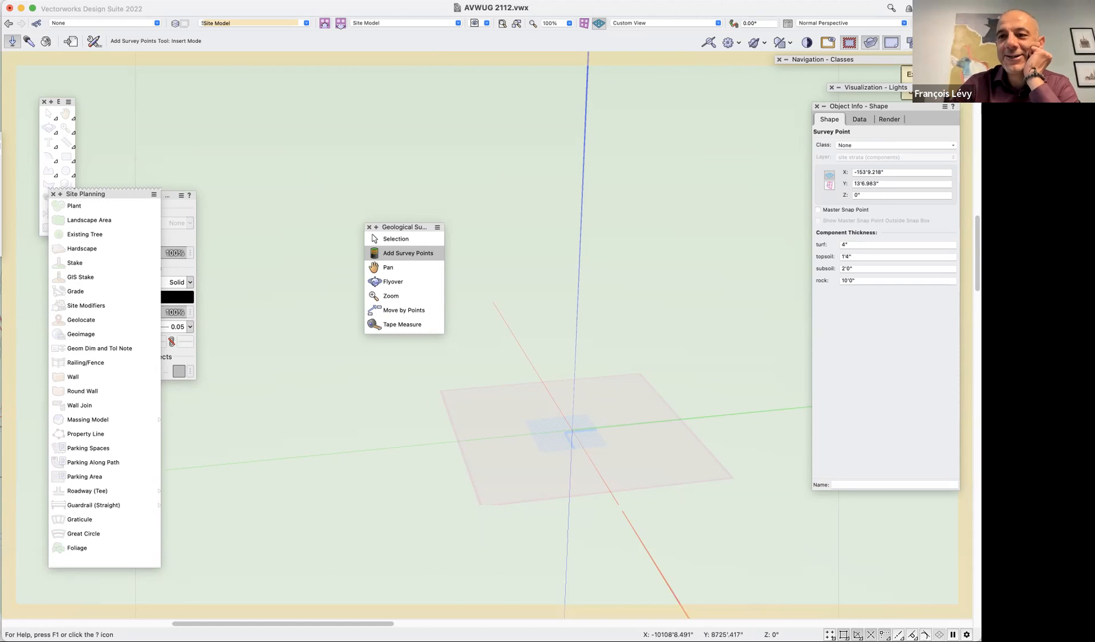
left_click(908, 74)
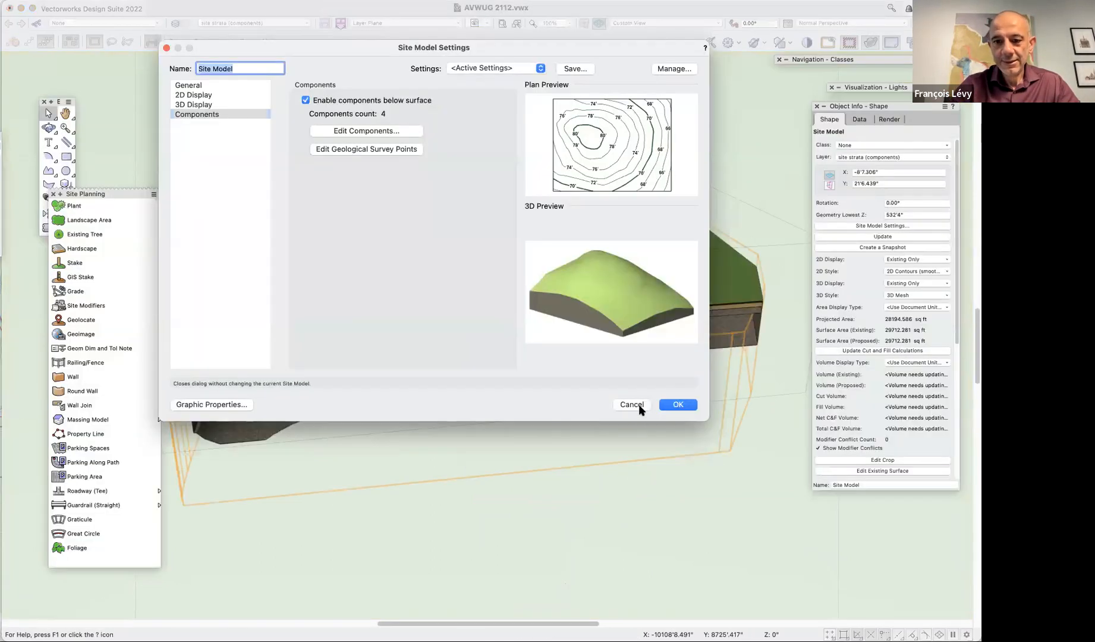
left_click(677, 405)
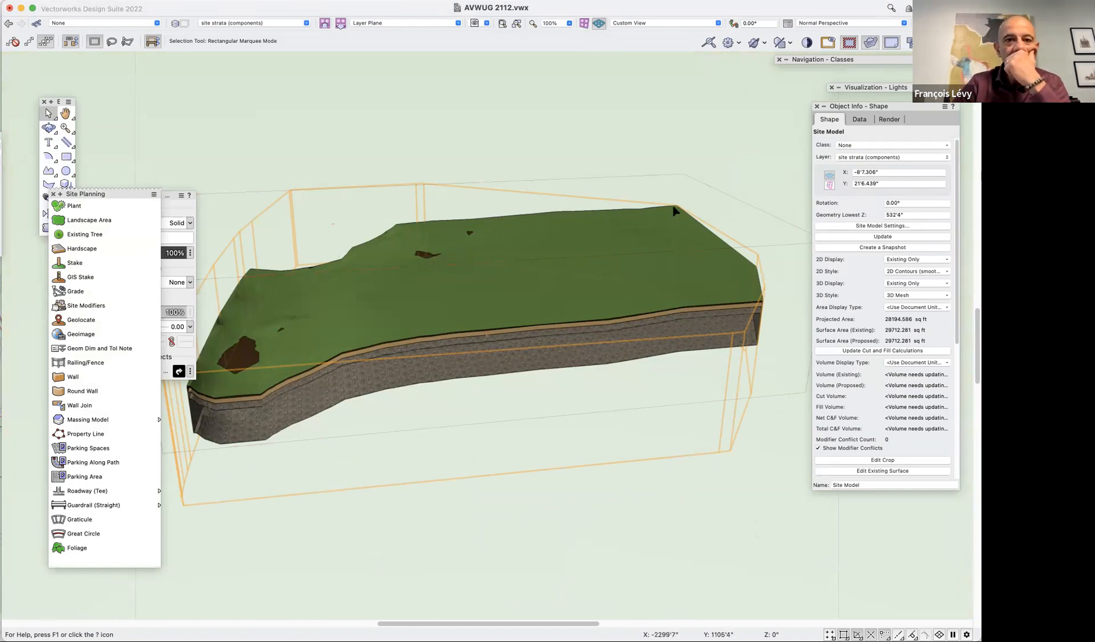
Switch to the open file 7_worksheets.vwx and restore its saved view "7 worksheets"
left_click(278, 0)
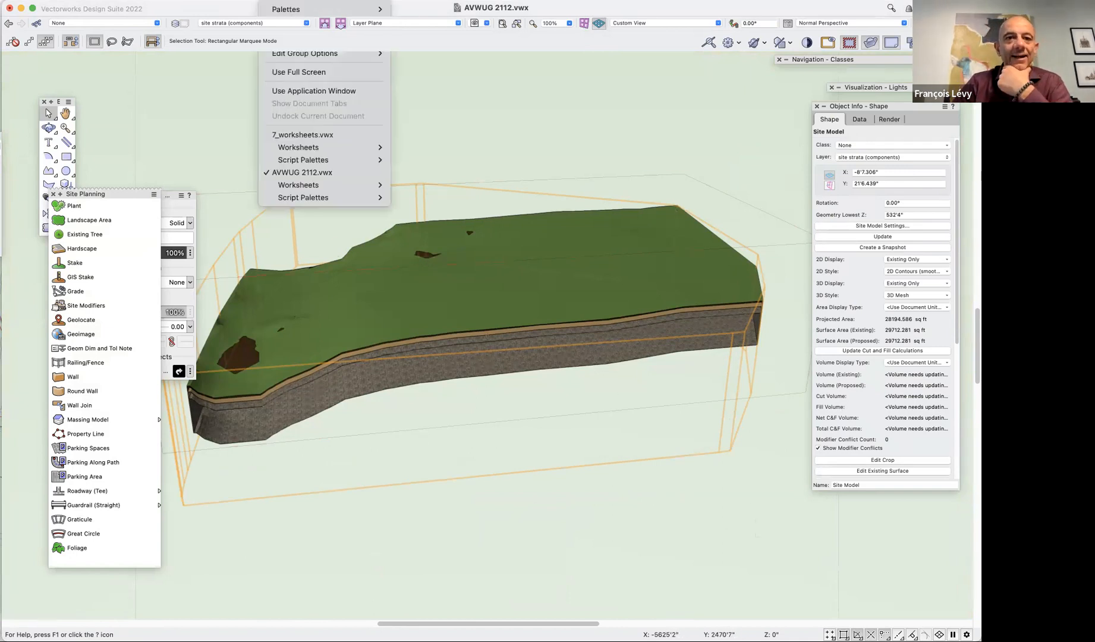
left_click(288, 136)
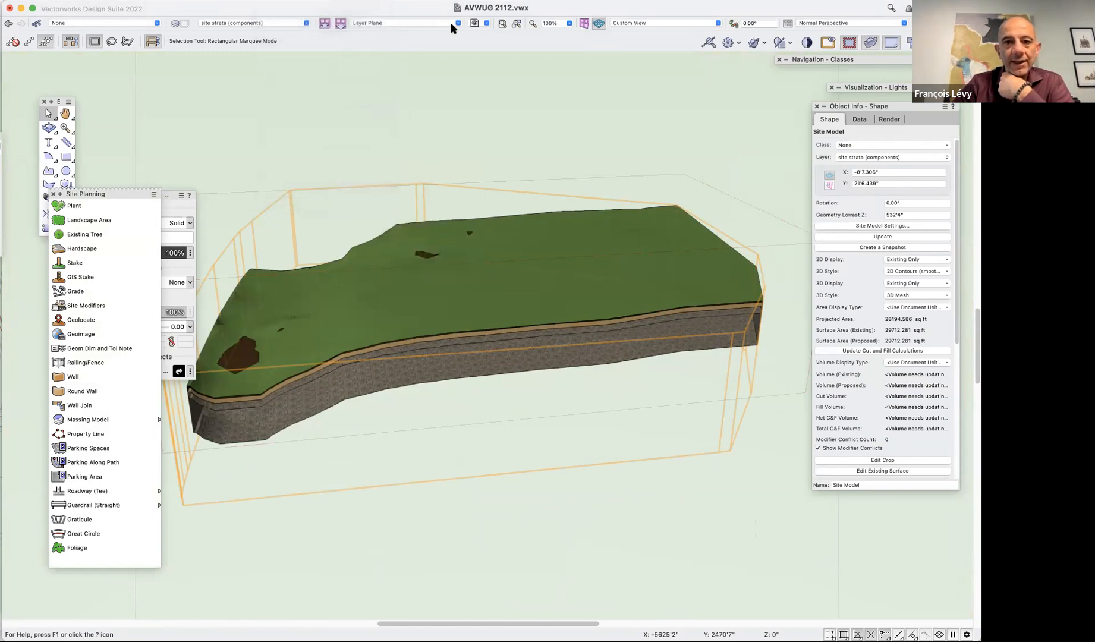
left_click(473, 24)
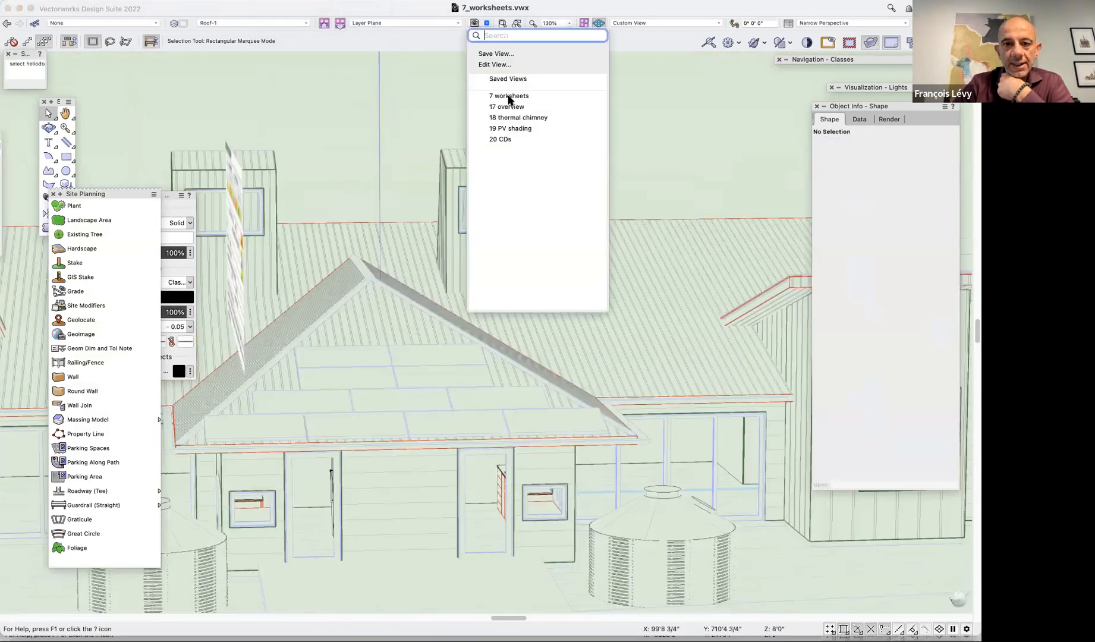
left_click(506, 98)
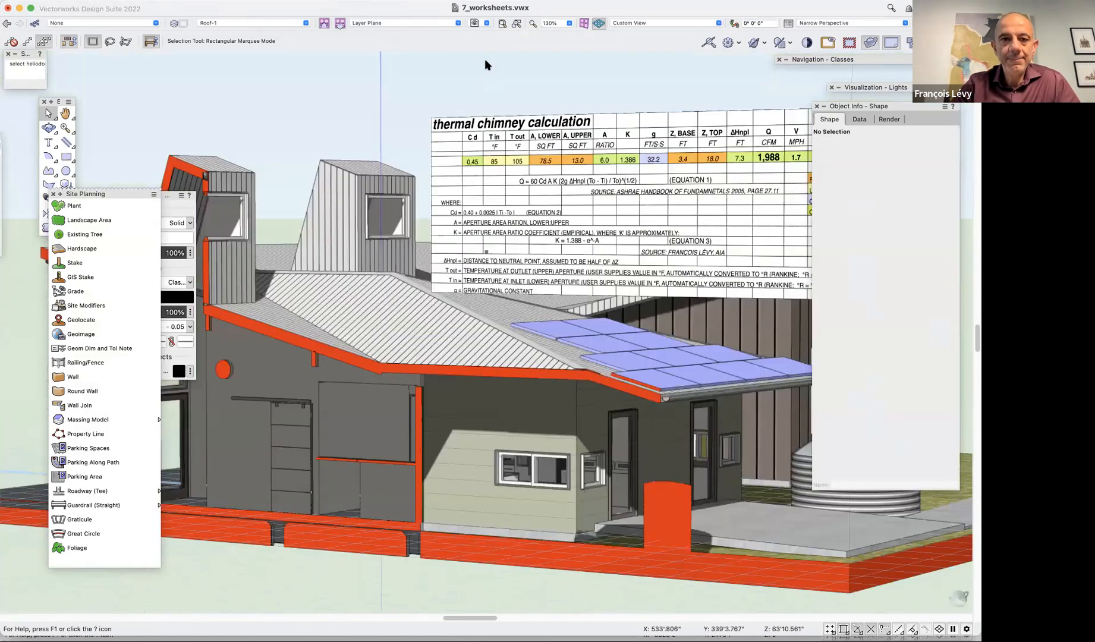
Clear the view around the thermal chimney worksheet by closing the Site Planning palette, moving the basic and attributes palettes aside, and collapsing Object Info
left_click(616, 273)
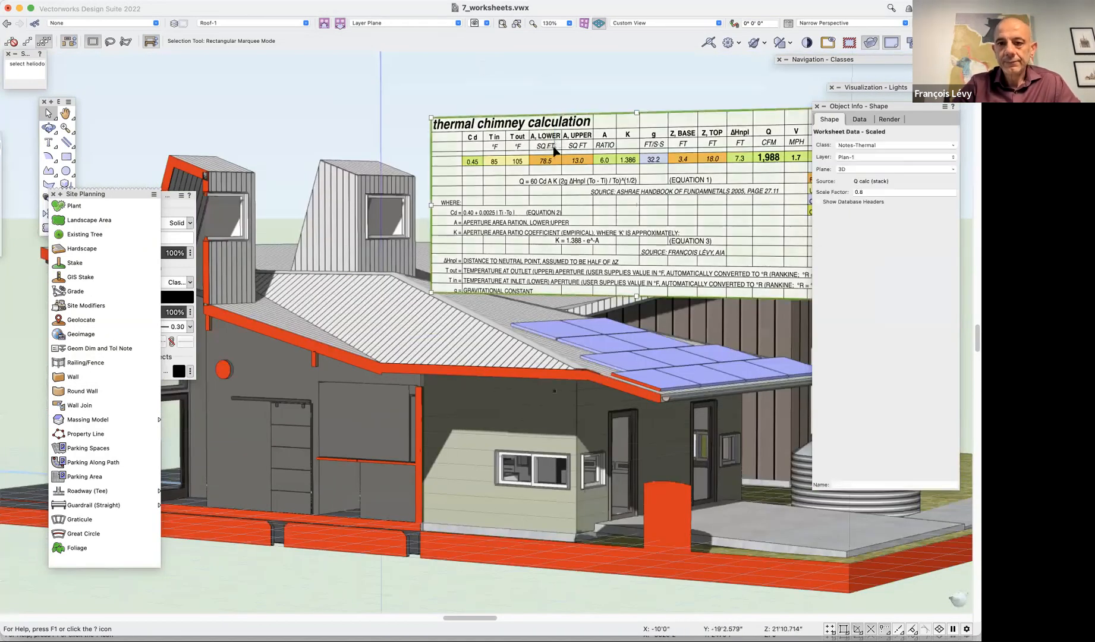
left_click(53, 194)
left_click_drag(56, 103, 0, 62)
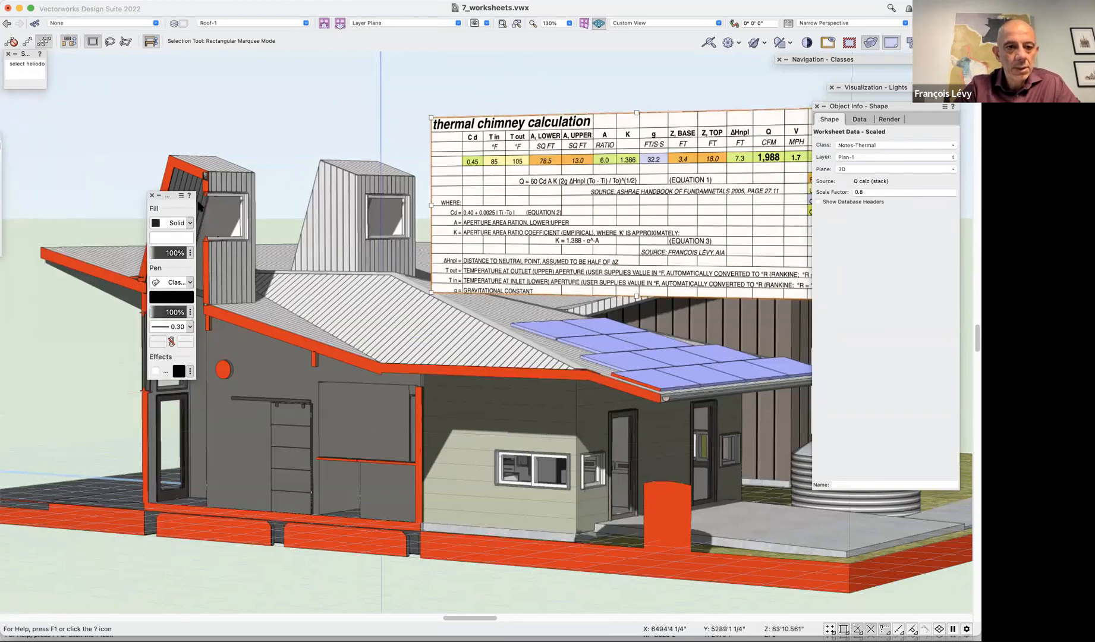
left_click_drag(173, 197, 0, 296)
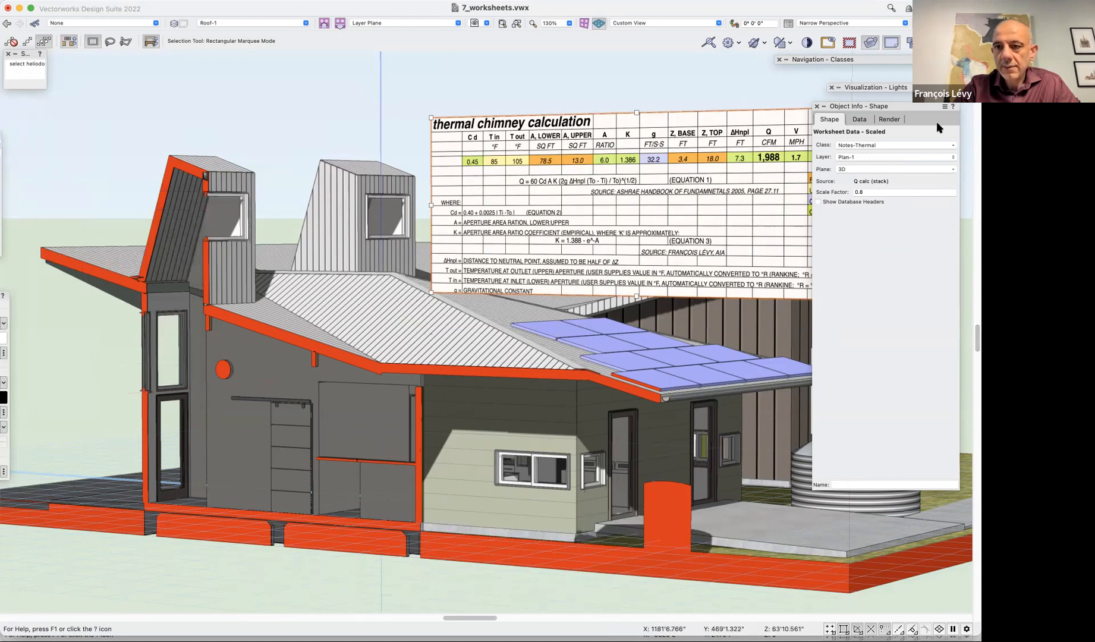
double_click(930, 107)
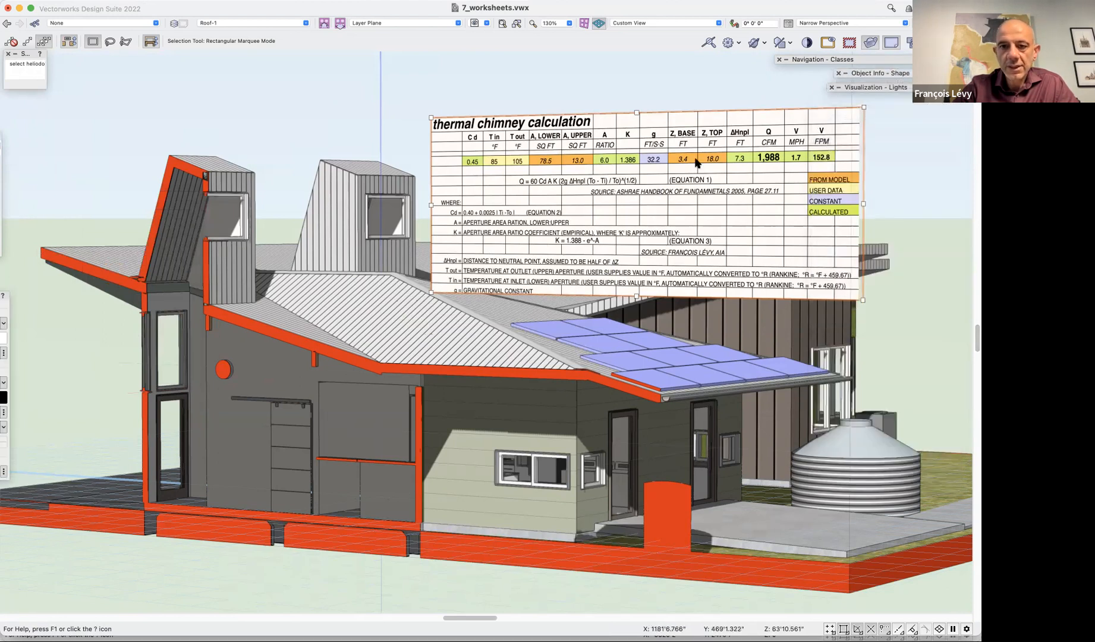
Open the thermal chimney calculation worksheet for editing, widen its window and reposition it over the middle of the drawing
double_click(631, 181)
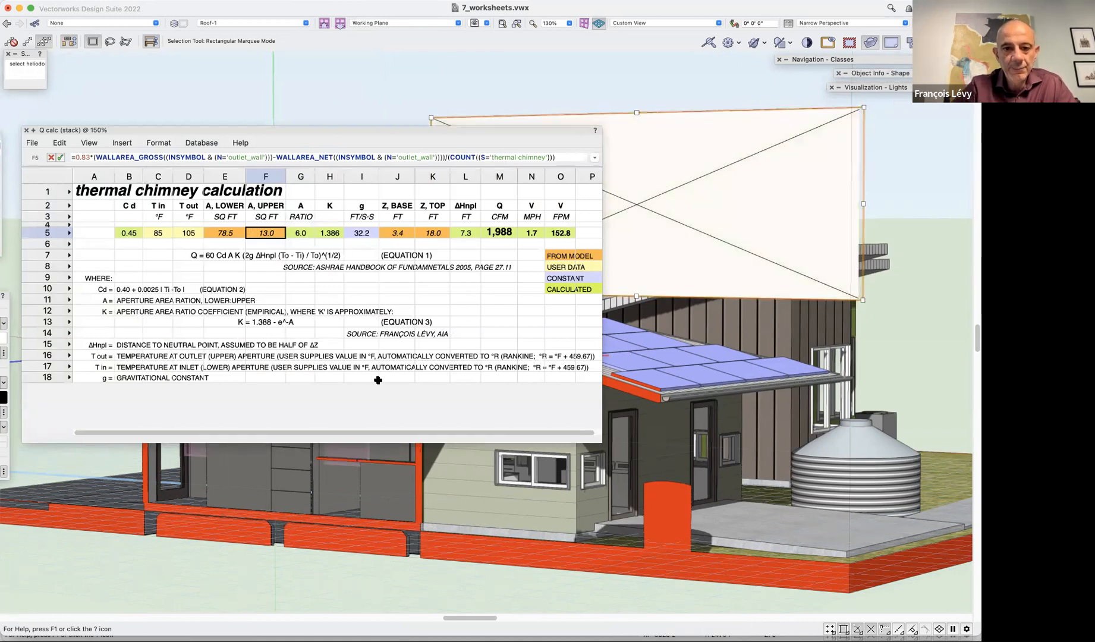
left_click_drag(605, 443, 679, 446)
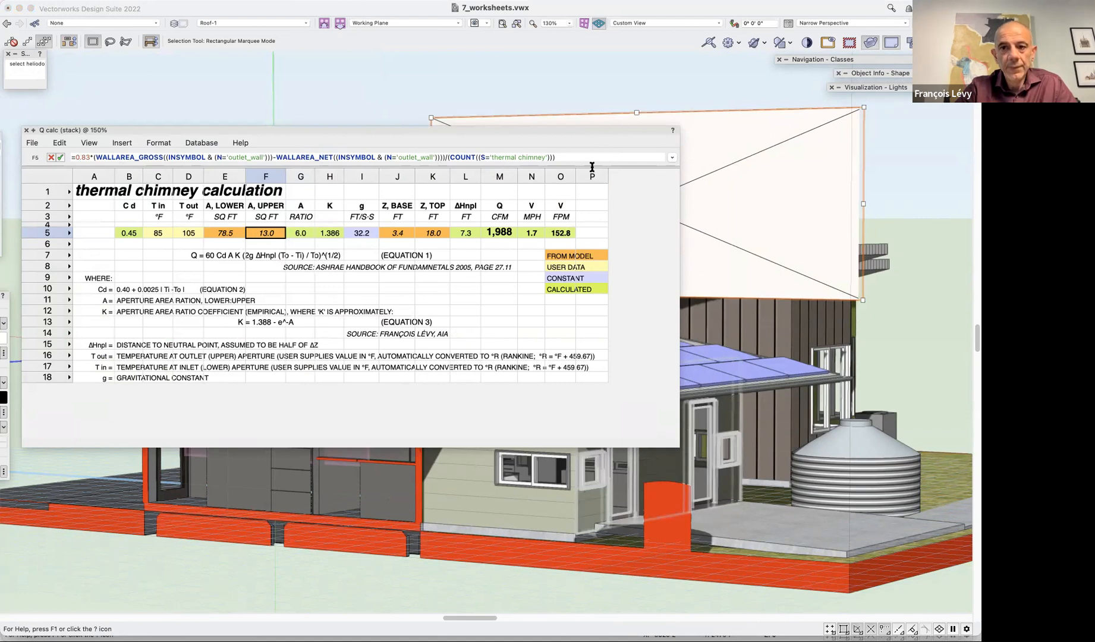
left_click(673, 160)
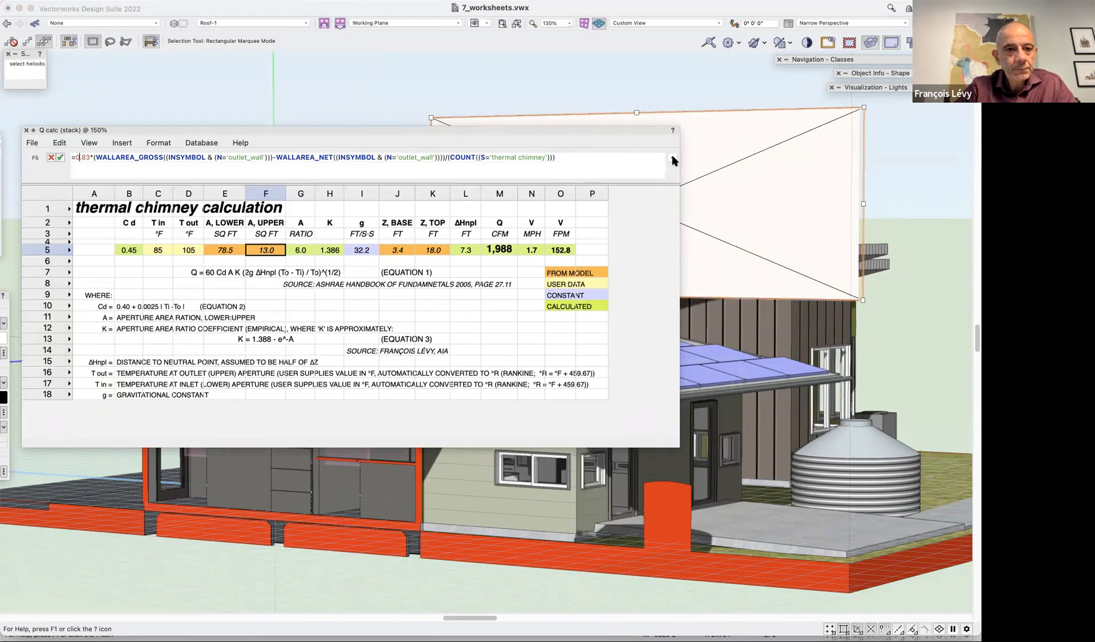
left_click(672, 156)
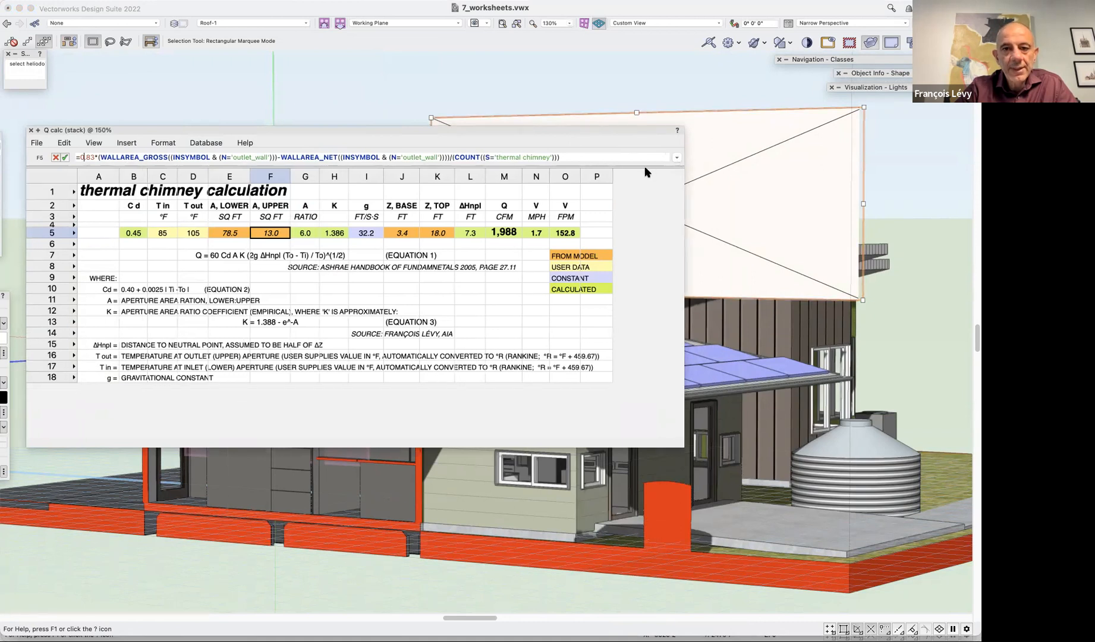
left_click_drag(520, 129, 647, 161)
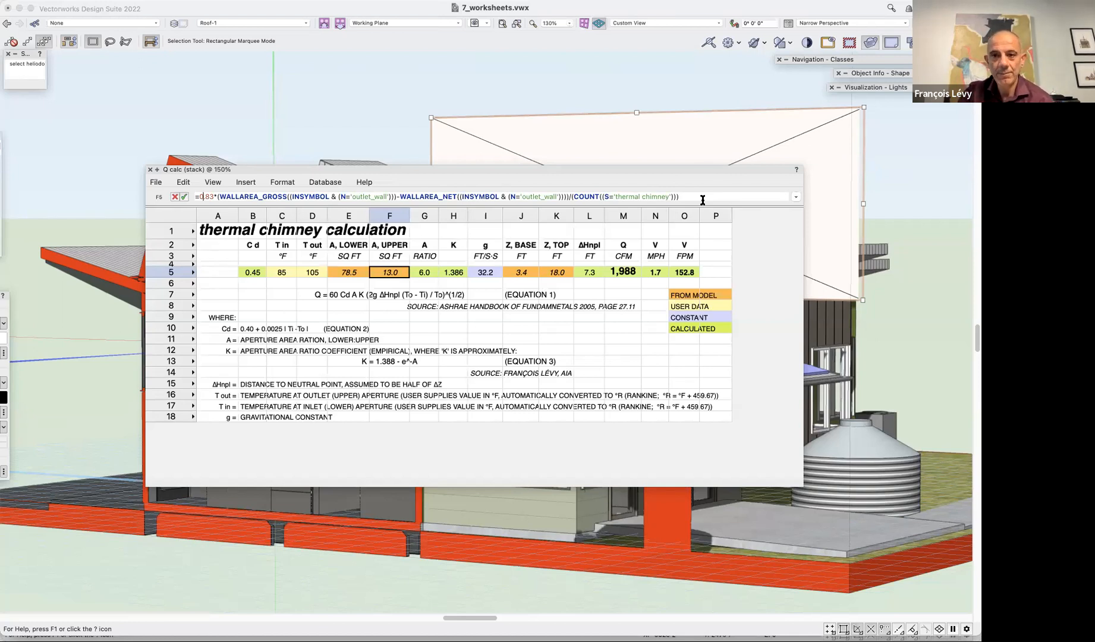
Expand the formula bar and examine the thermal chimney COUNT part of the formula in cell F5
left_click(795, 195)
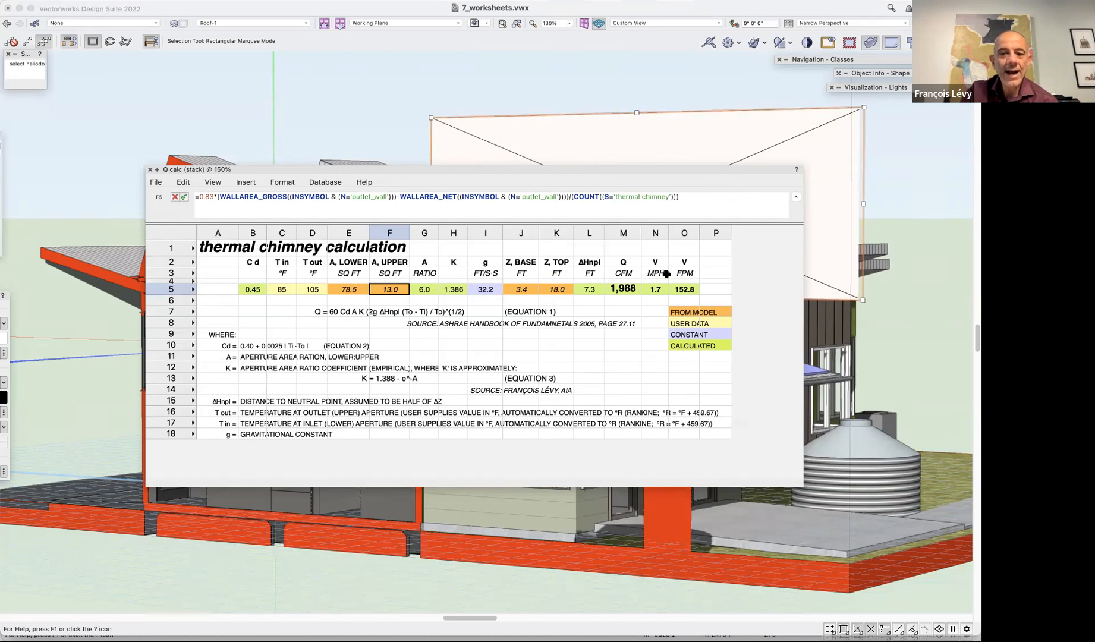
left_click_drag(590, 197, 840, 197)
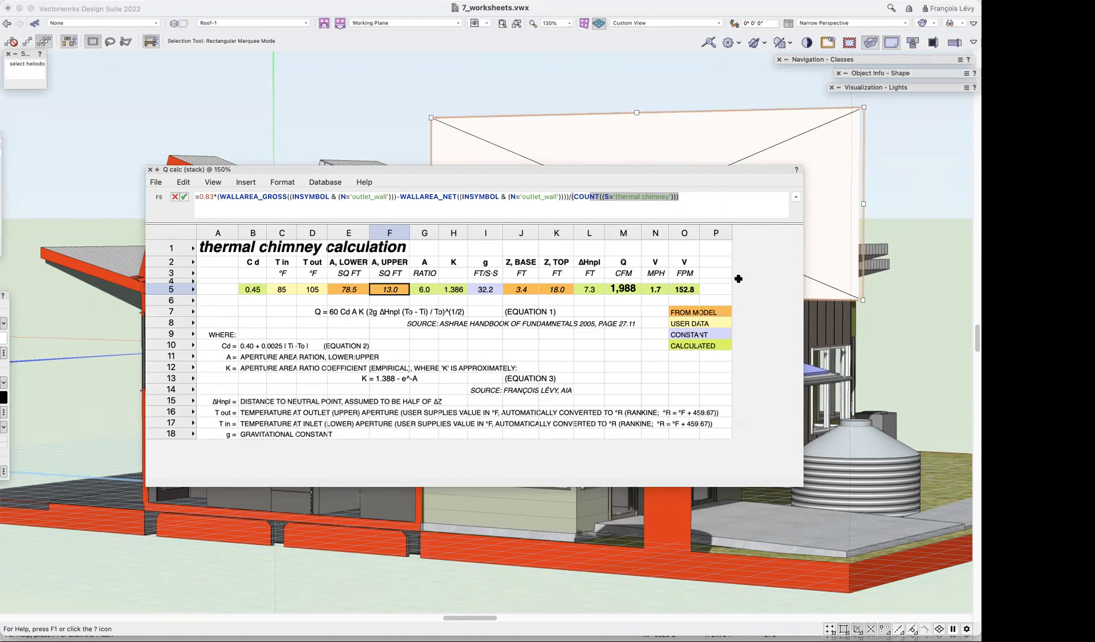
key("Return")
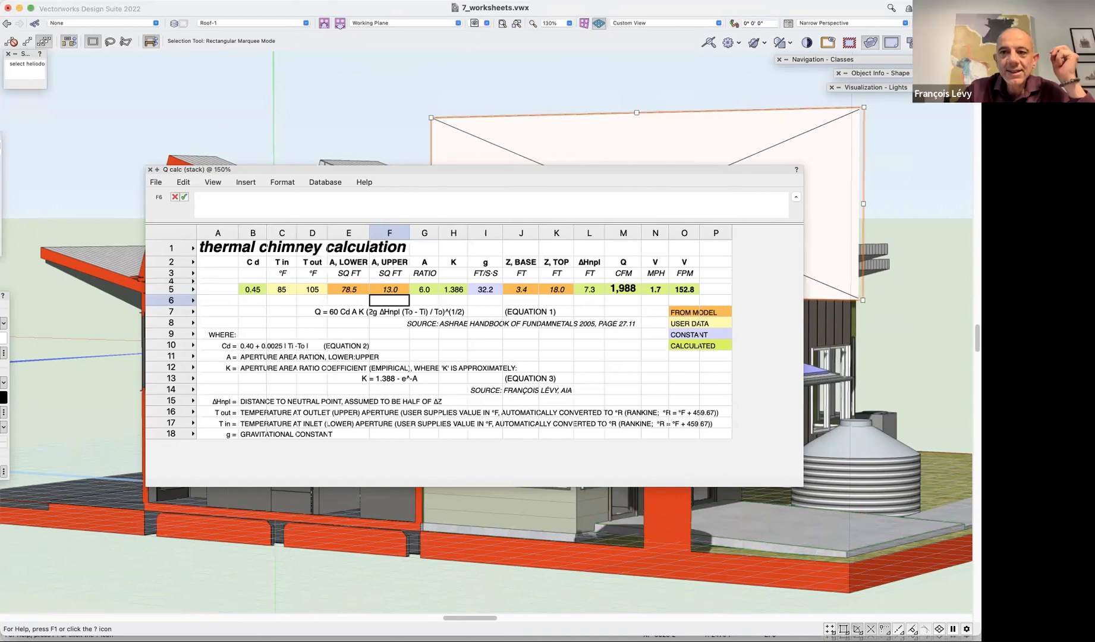
Select the patio paving roof face beside the water tank and name it "patio"
mouse_move(918, 74)
left_click(865, 520)
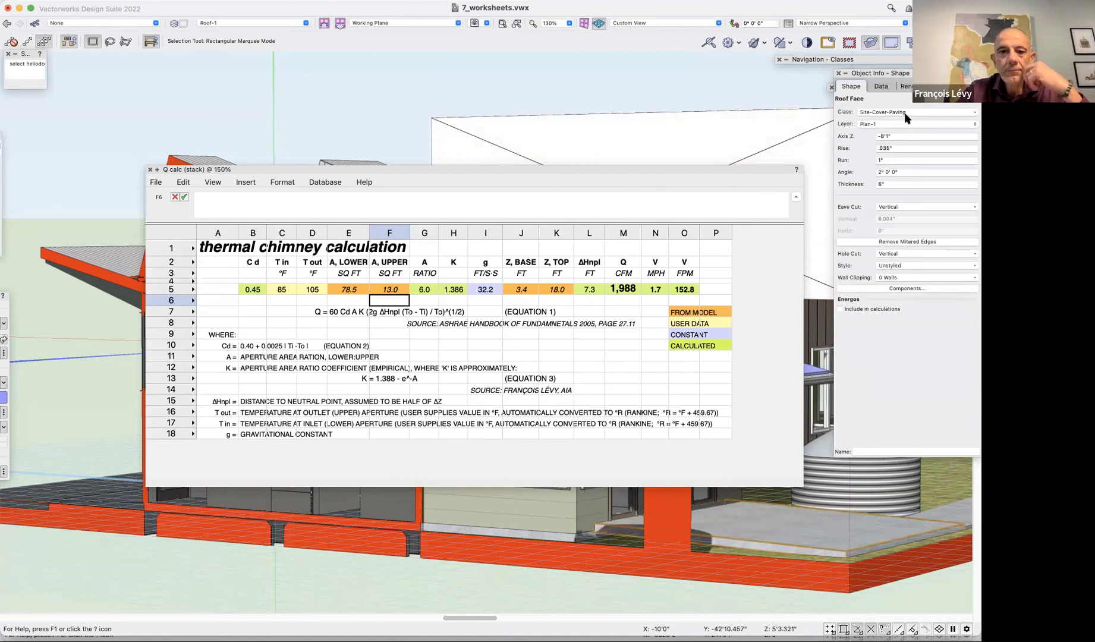
left_click(881, 453)
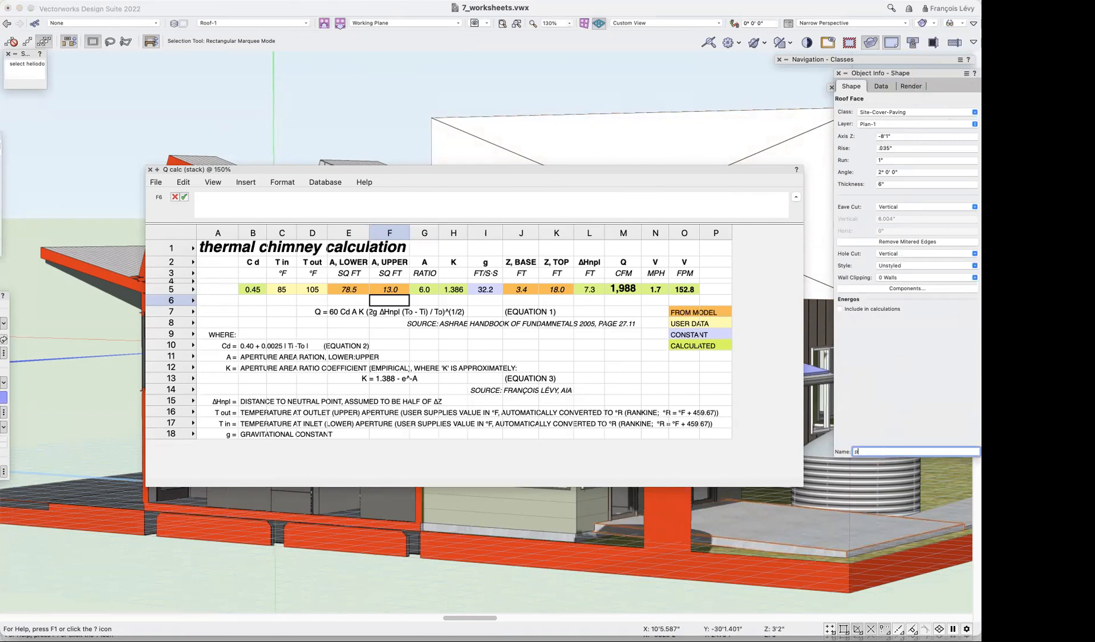
key("Return")
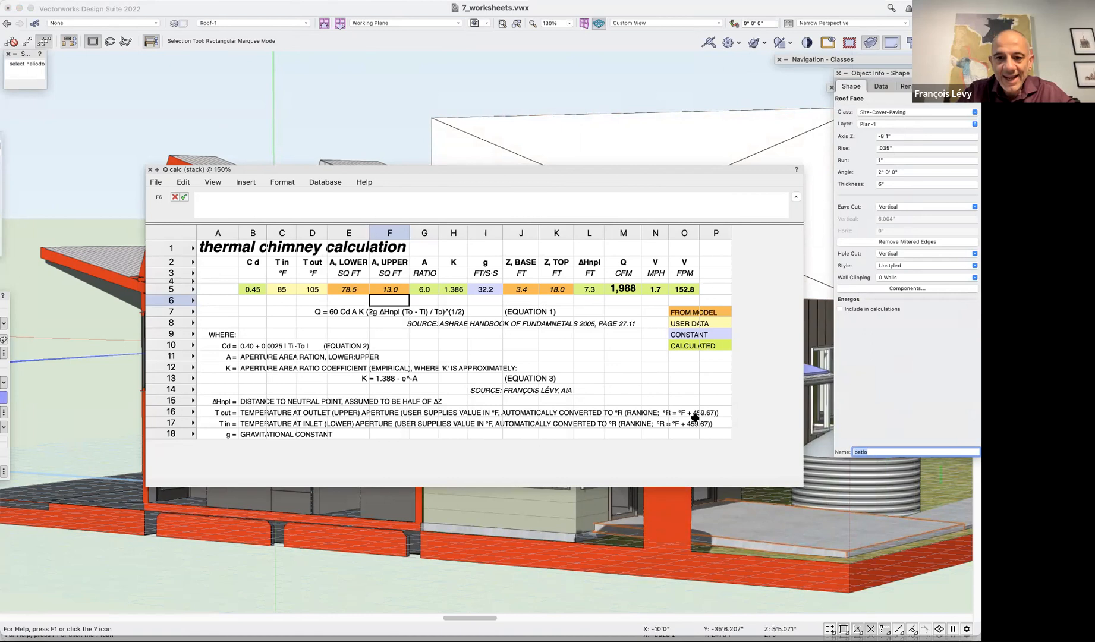
Start a formula in worksheet cell M12 and open the list of functions to insert
left_click(622, 367)
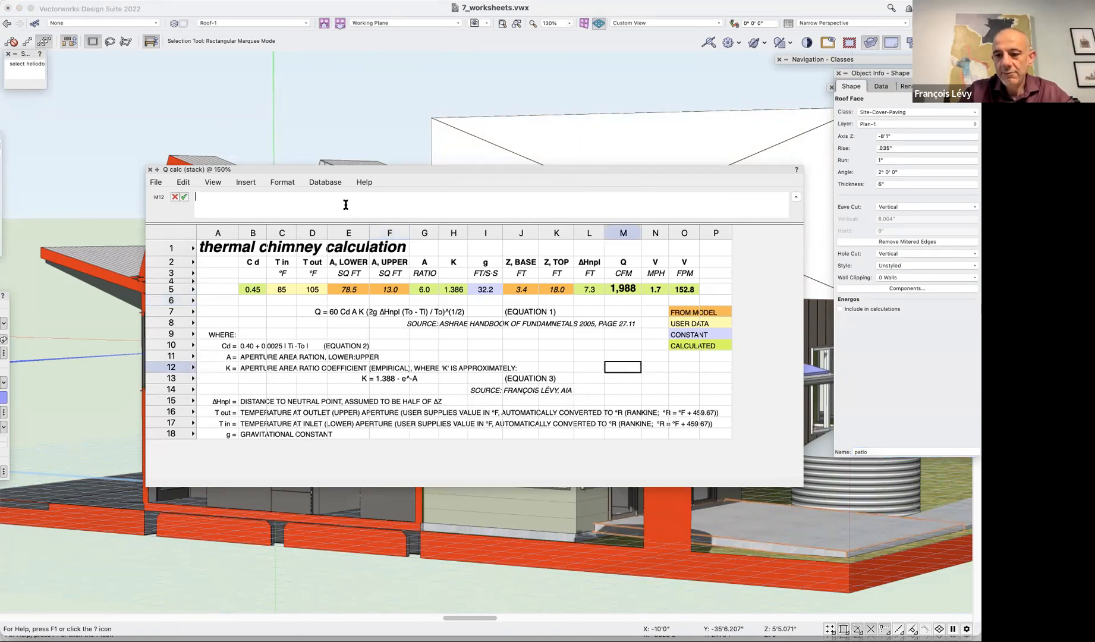
type("=")
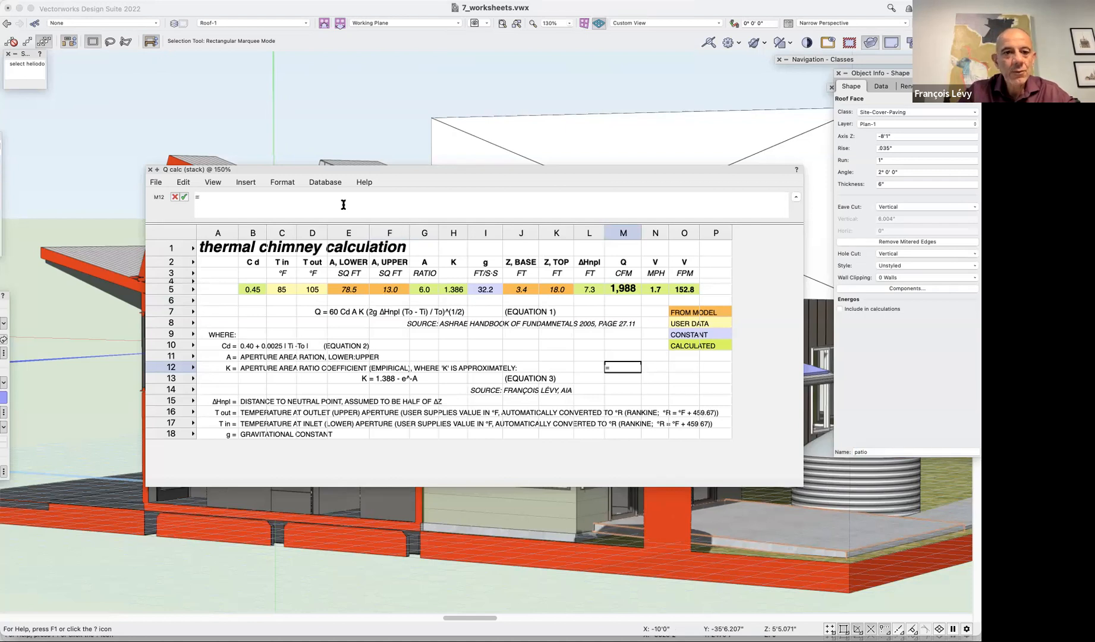
left_click(249, 183)
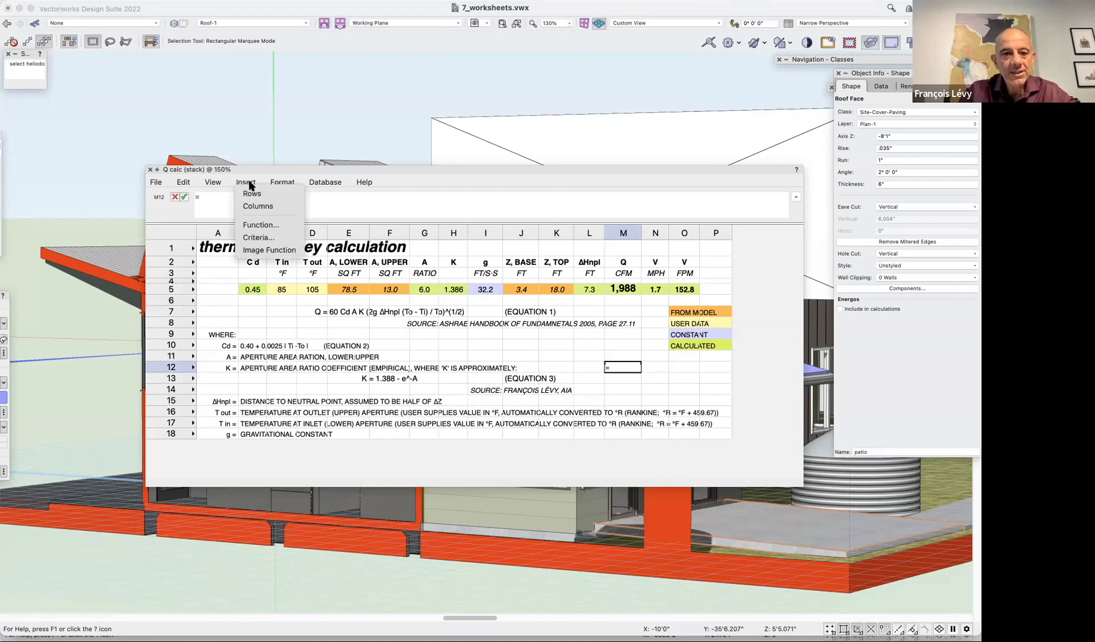
left_click(260, 225)
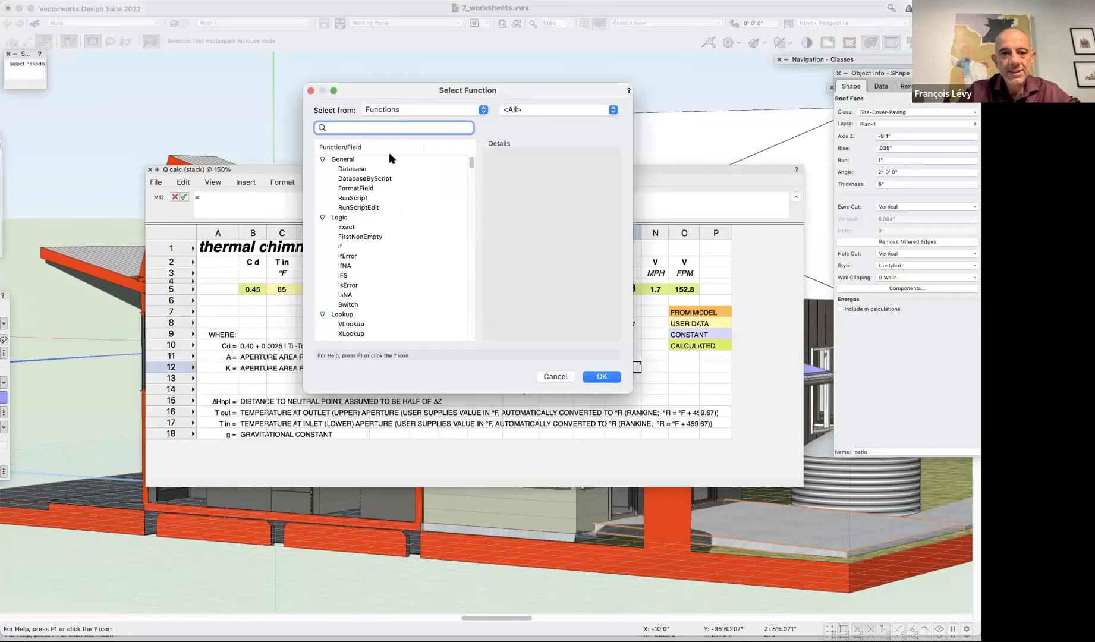
scroll(390, 156, "down", 15)
scroll(389, 156, "up", 8)
scroll(390, 157, "up", 5)
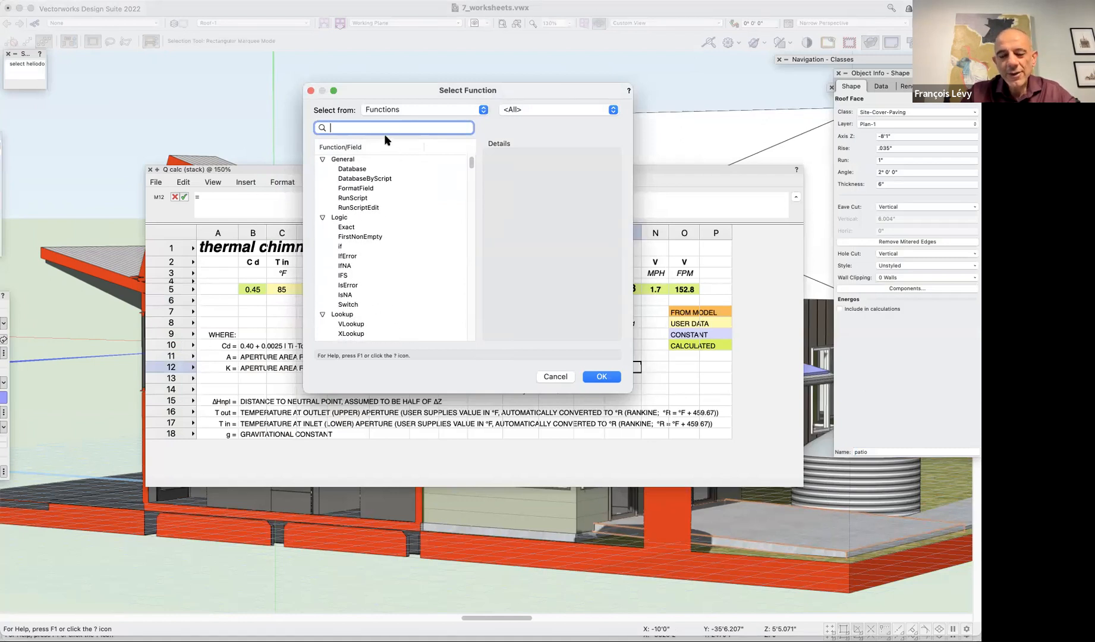
Search the worksheet functions for "area" and examine the area functions offered for the different object types
type("area")
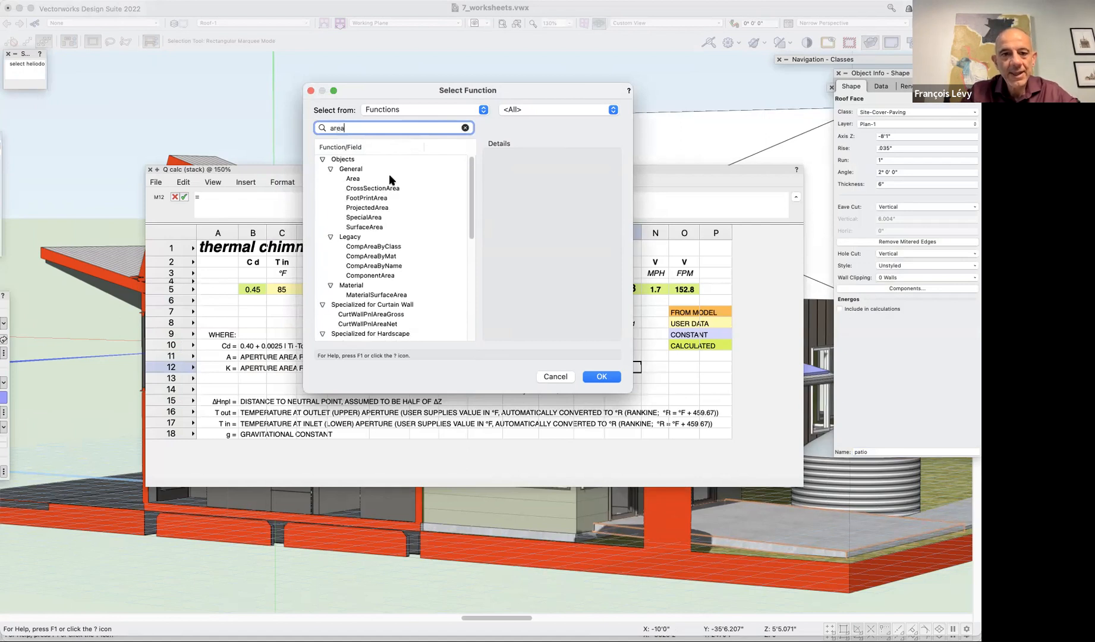
scroll(373, 305, "down", 1)
scroll(373, 305, "down", 15)
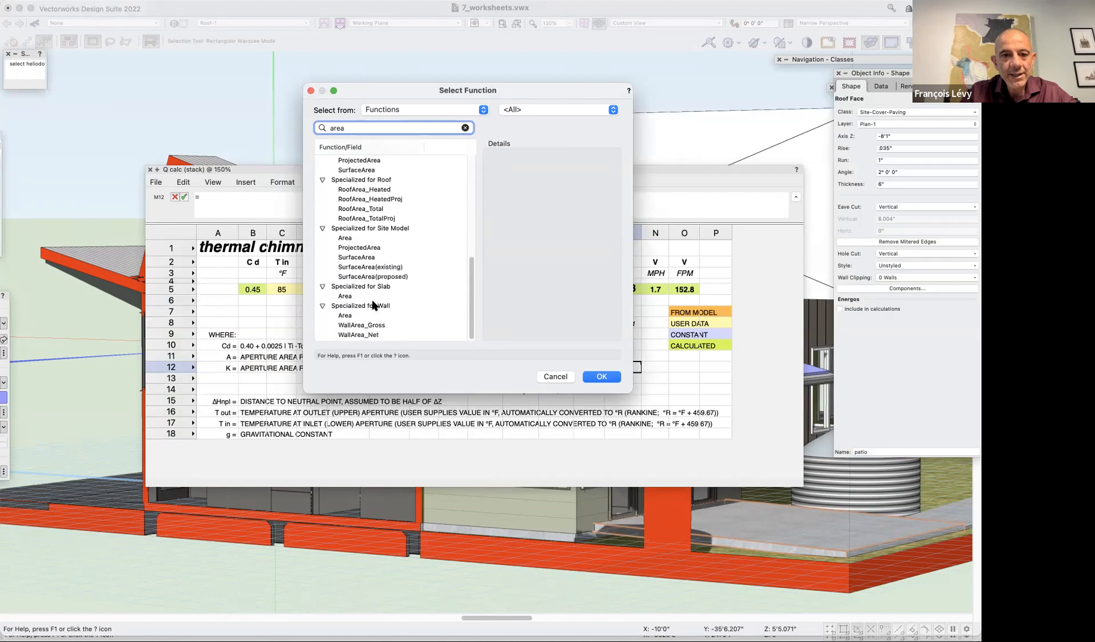
scroll(374, 305, "up", 15)
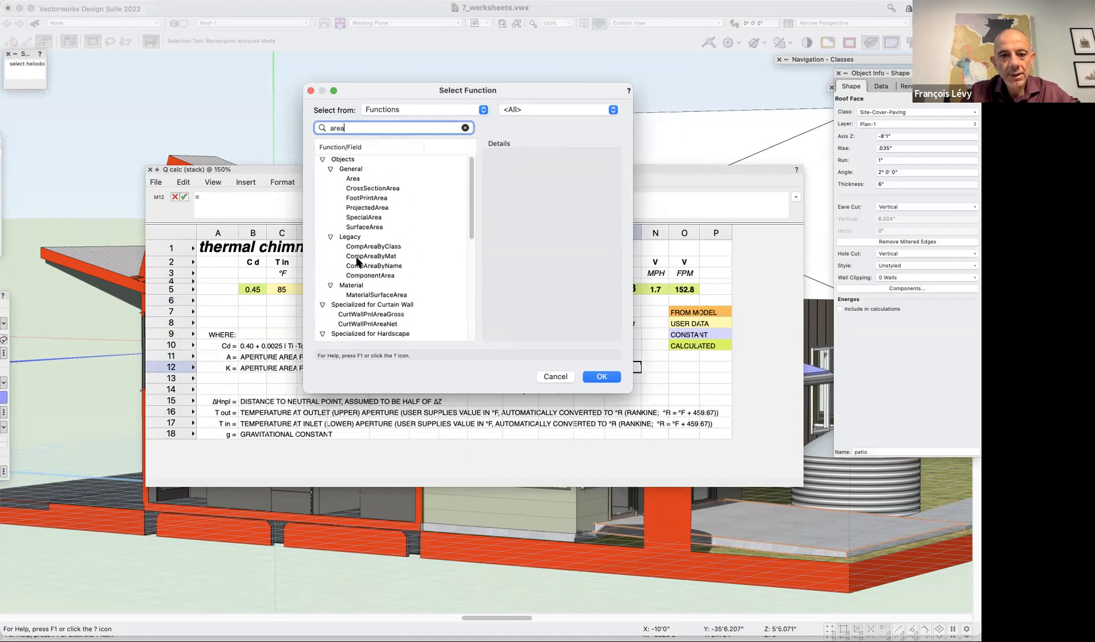
scroll(362, 297, "down", 5)
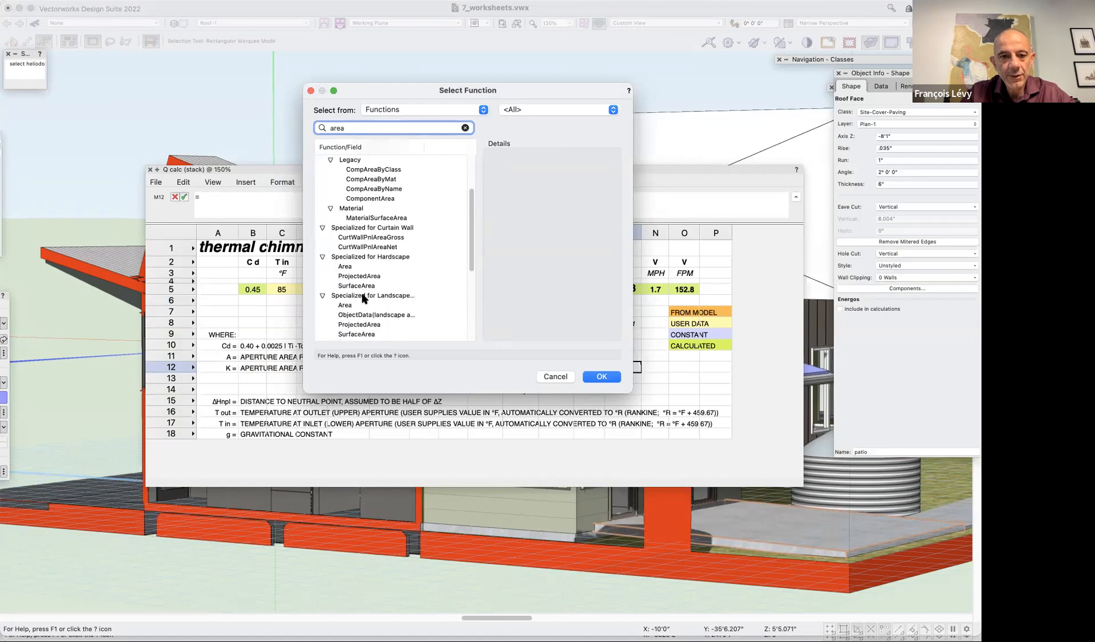
scroll(369, 265, "down", 4)
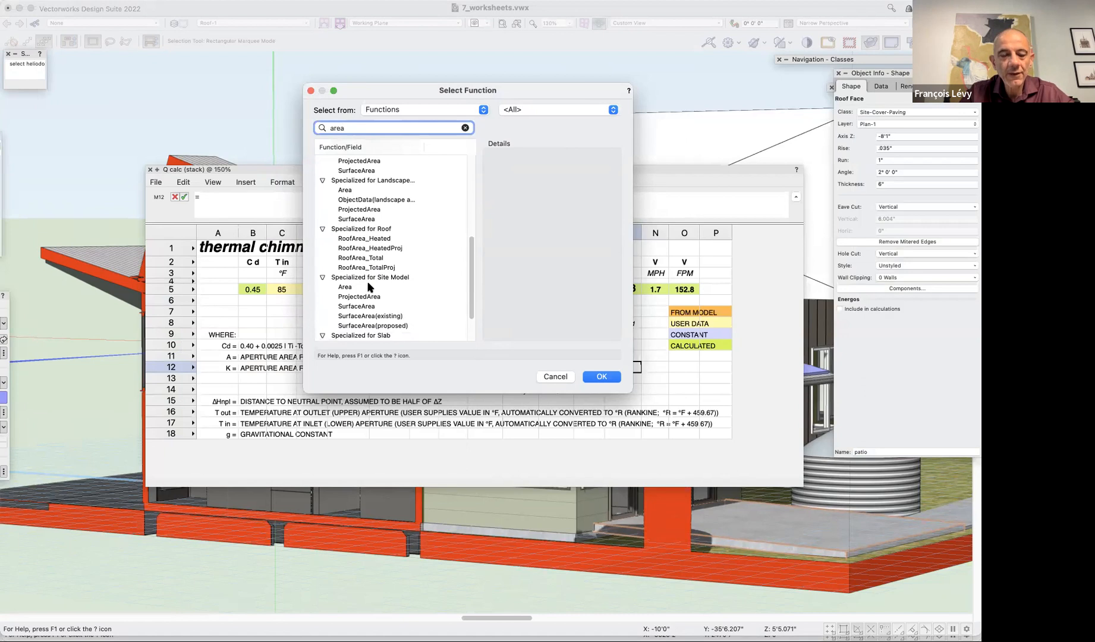
scroll(368, 304, "down", 3)
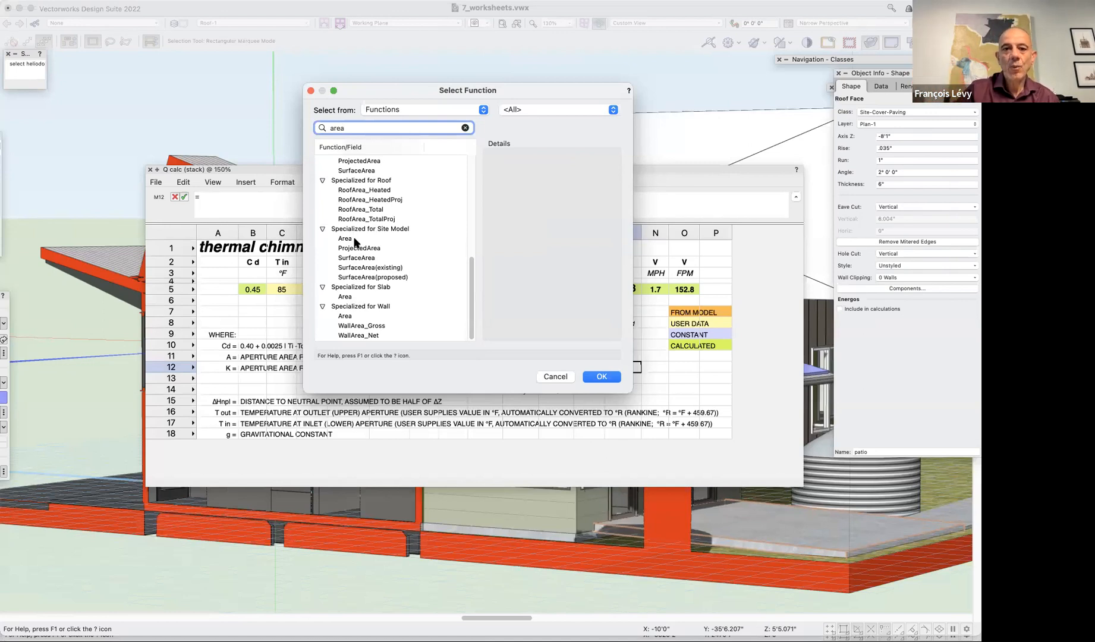
scroll(355, 242, "up", 10)
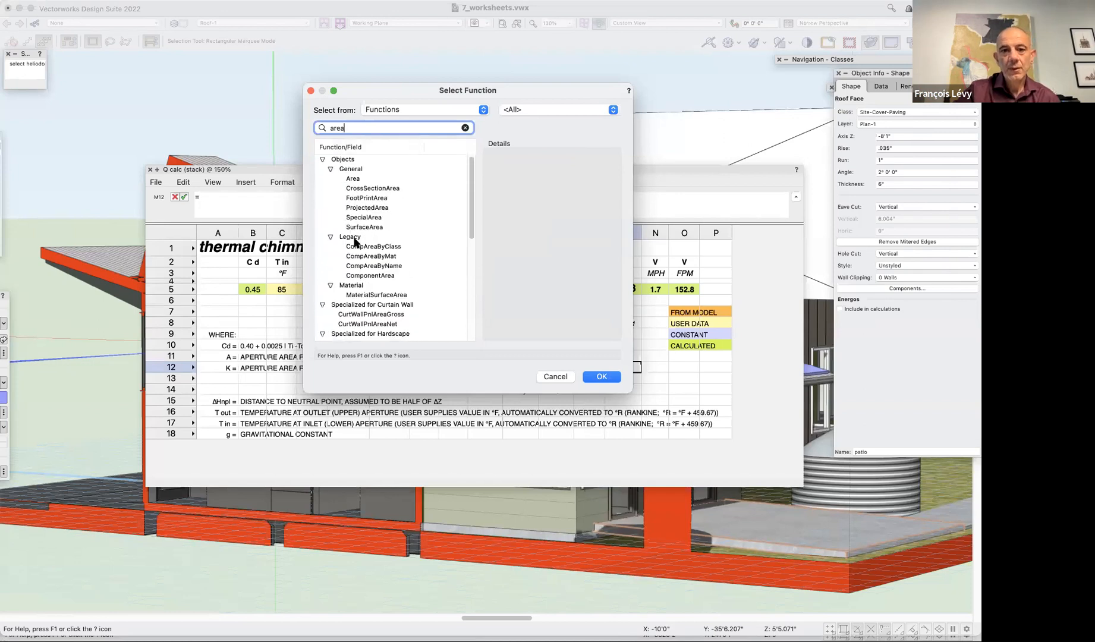
Review the examples for the general Area function and insert that function into the formula in cell M12
left_click(368, 180)
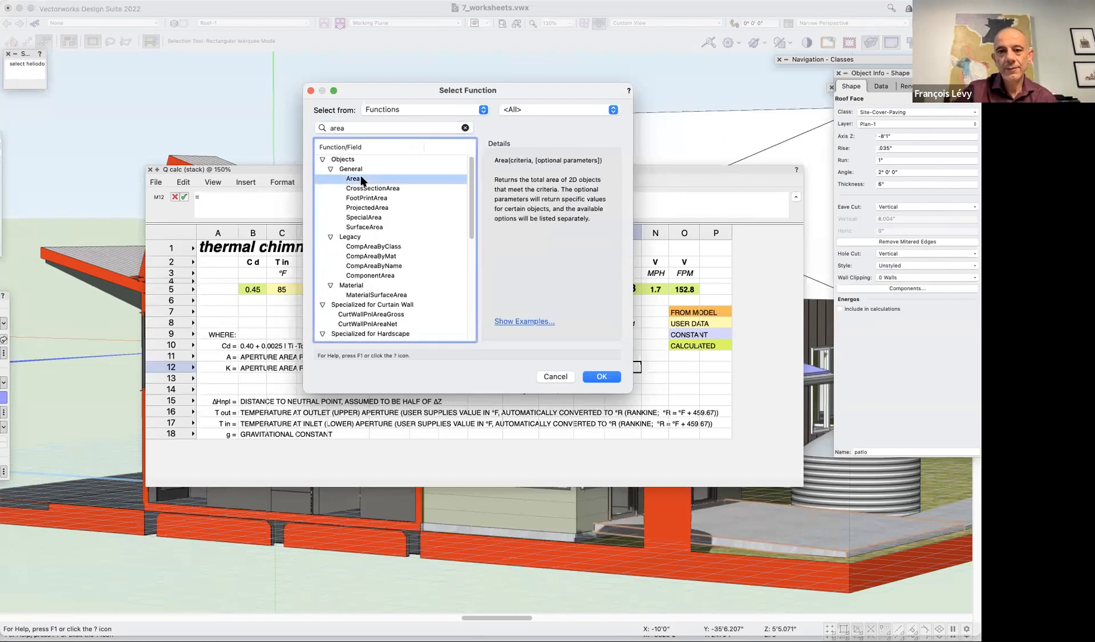
left_click(515, 323)
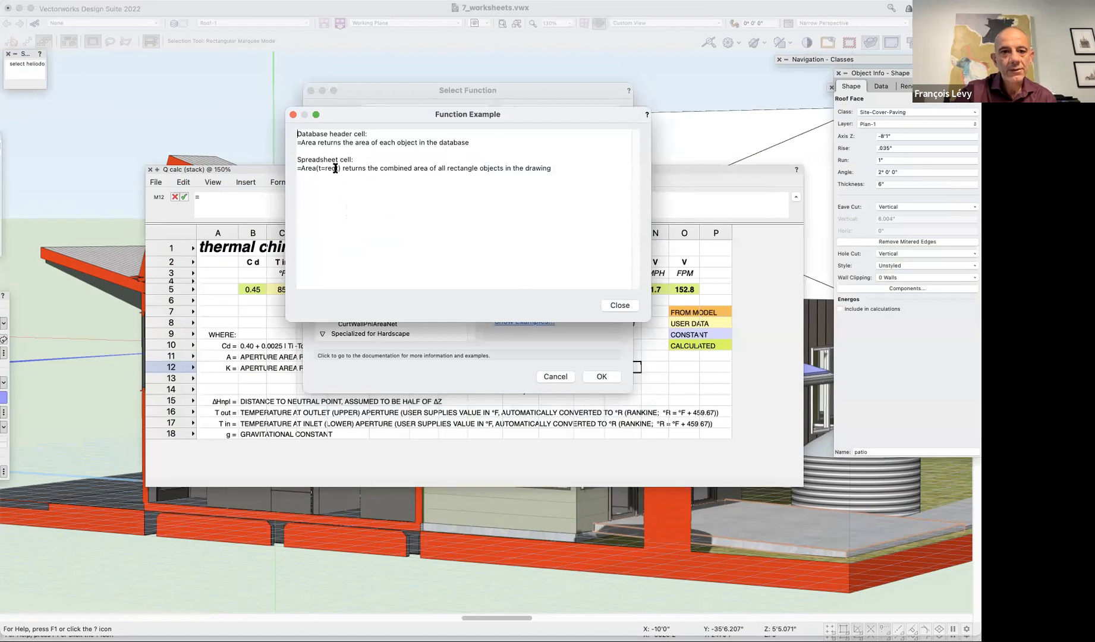
left_click(620, 305)
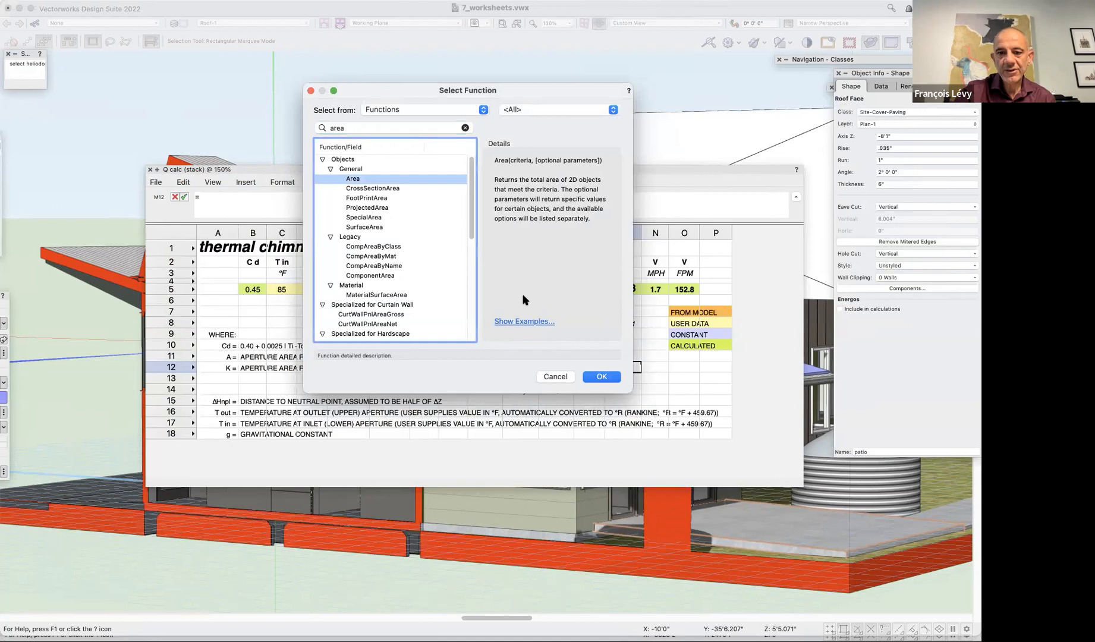
left_click(609, 379)
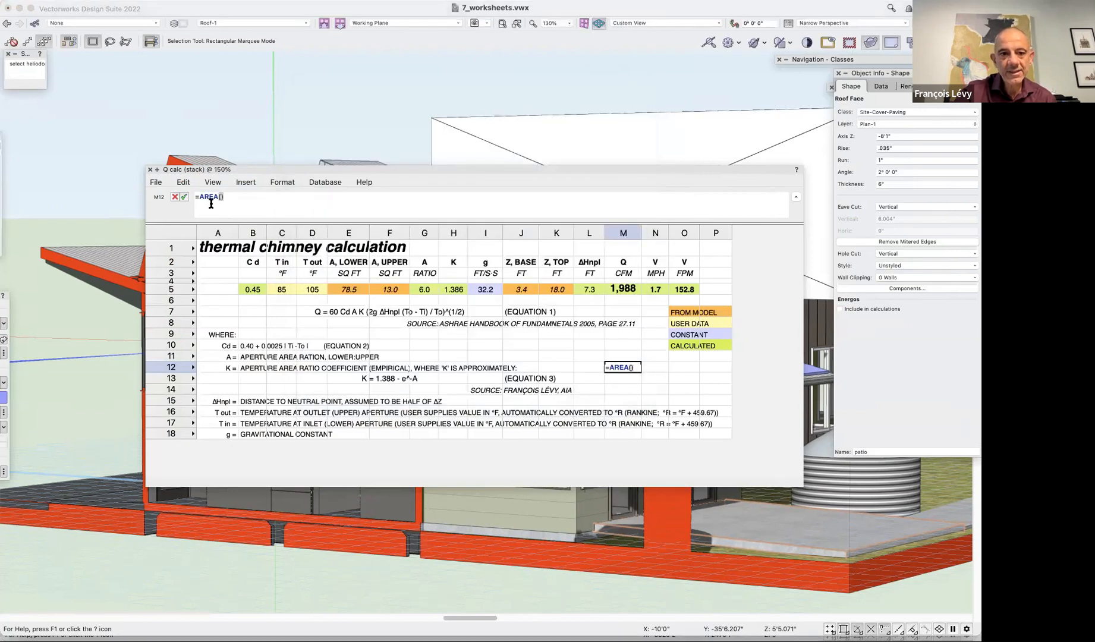
Insert the selected patio's layer, class, name and type attributes as criteria in the AREA function
left_click(244, 183)
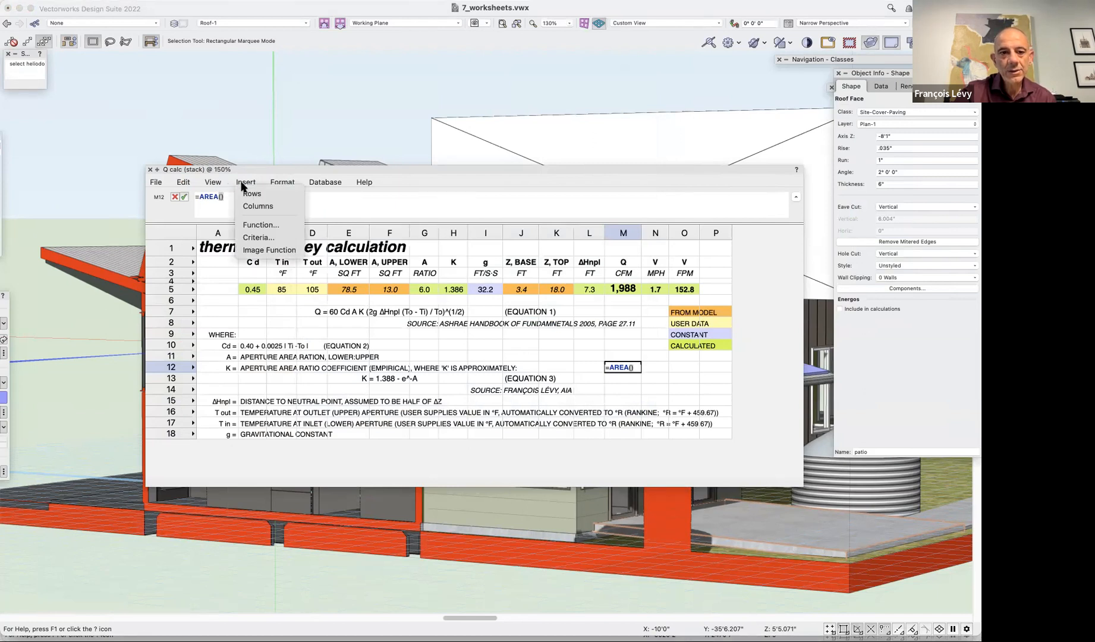
left_click(251, 238)
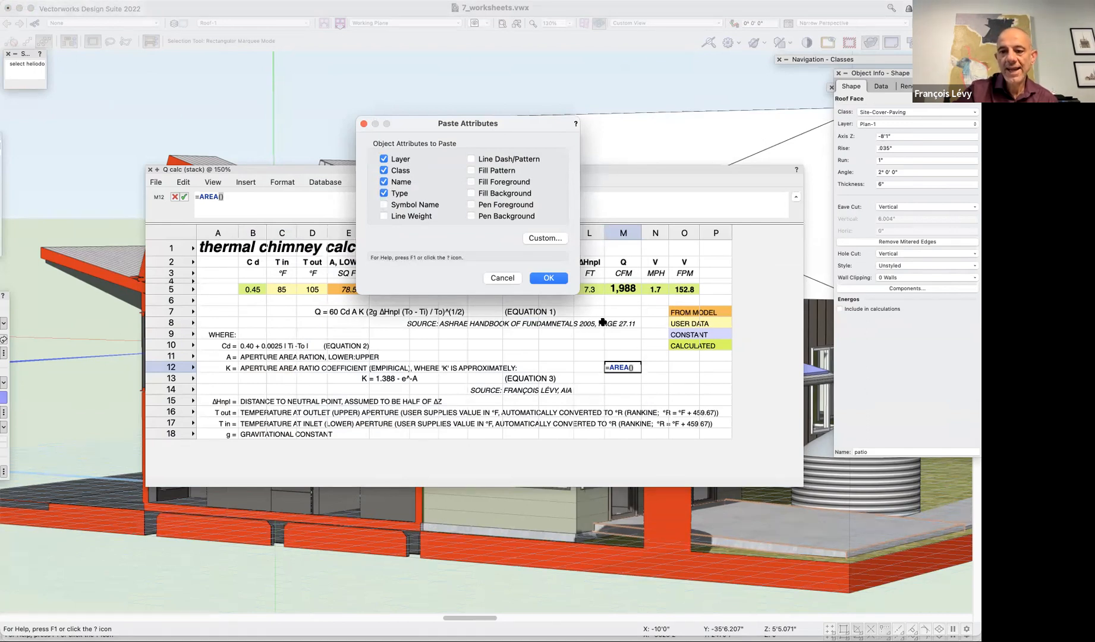
left_click(564, 278)
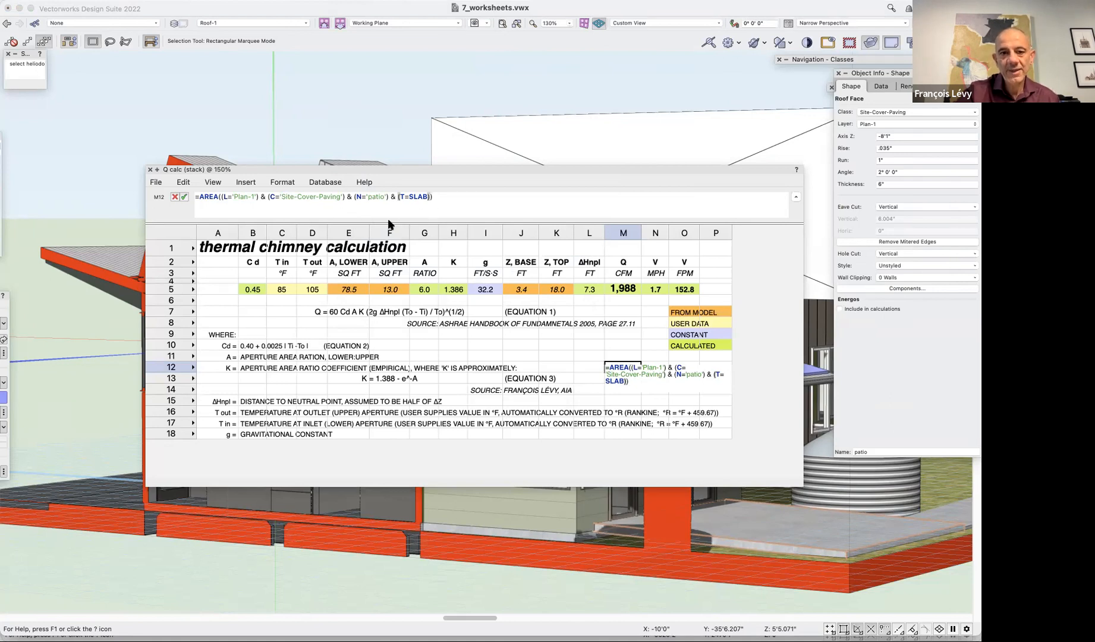
Remove the layer and class criteria so cell M12 contains =AREA((N='patio') & (T=SLAB)), and enter the formula
left_click_drag(351, 196, 220, 199)
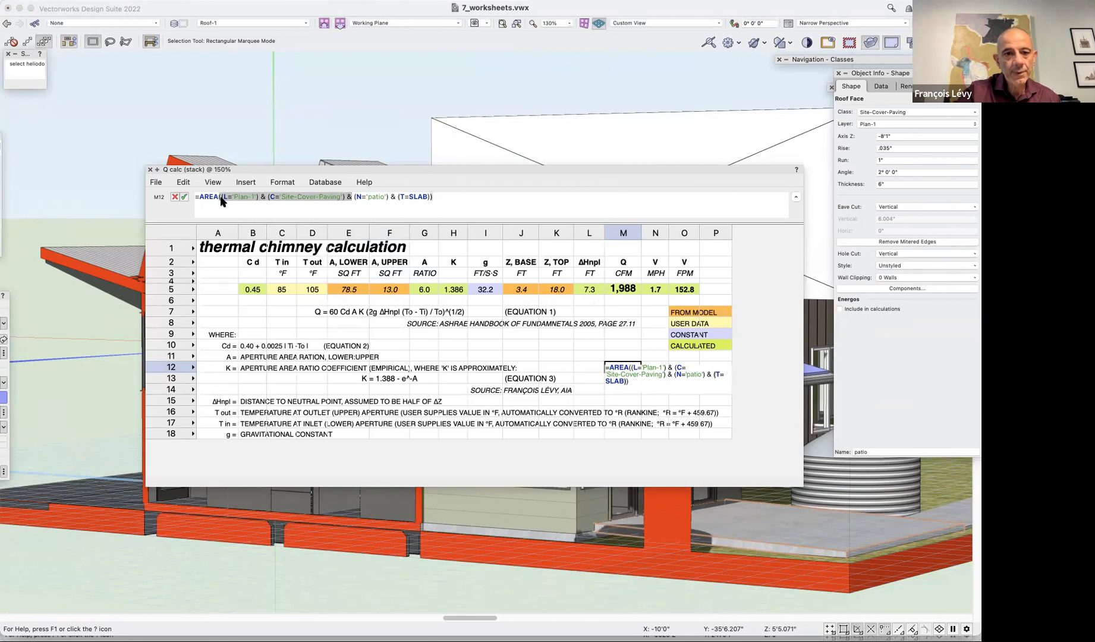
key("BackSpace")
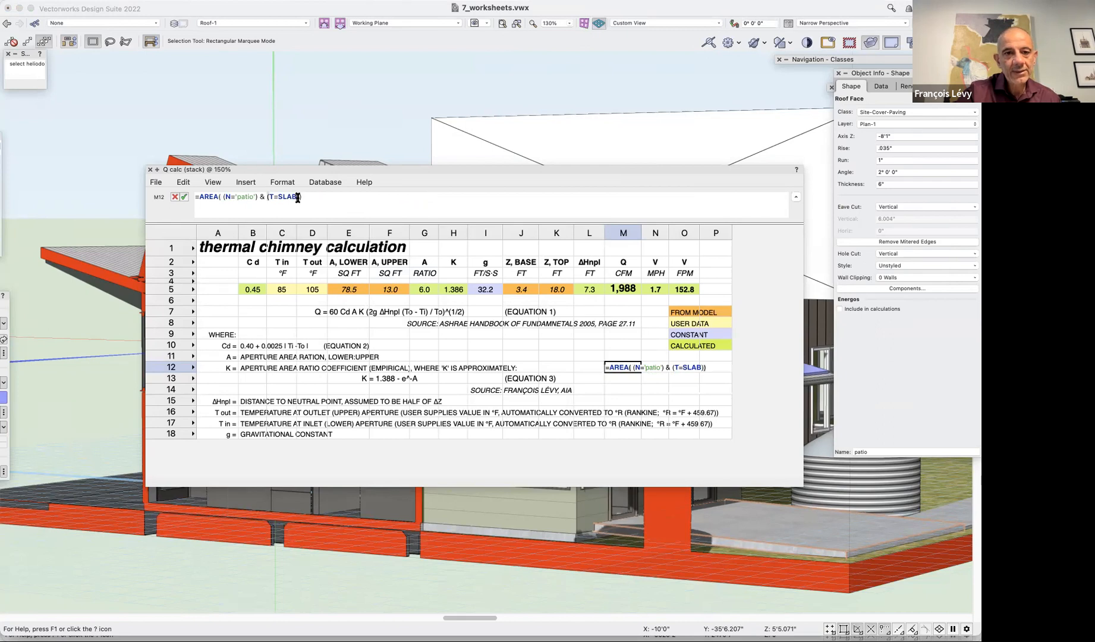
left_click(326, 201)
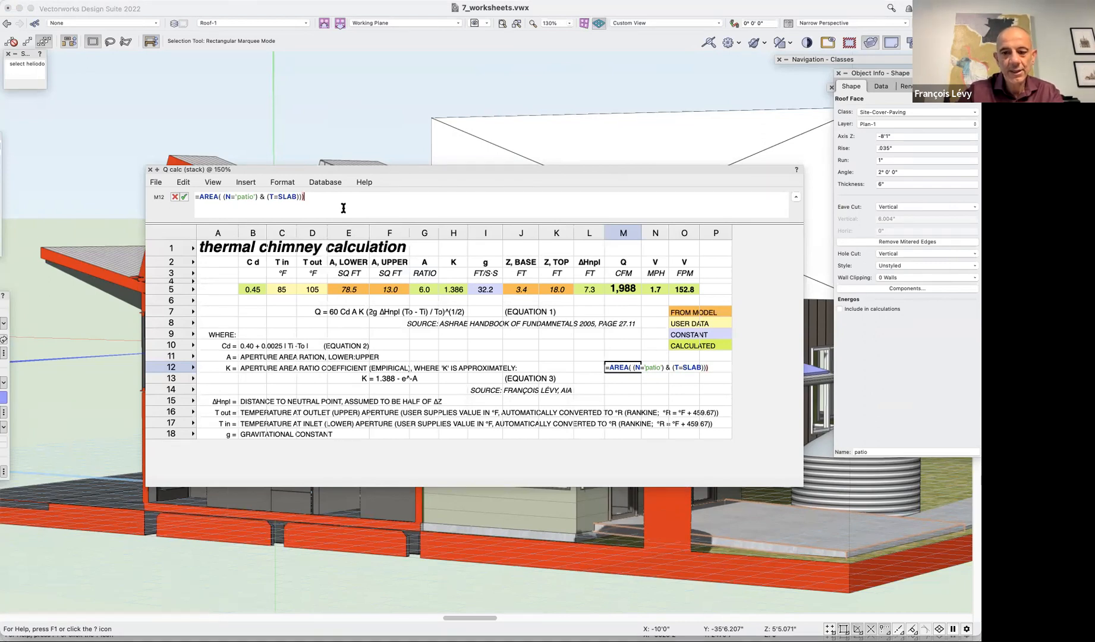
key("Return")
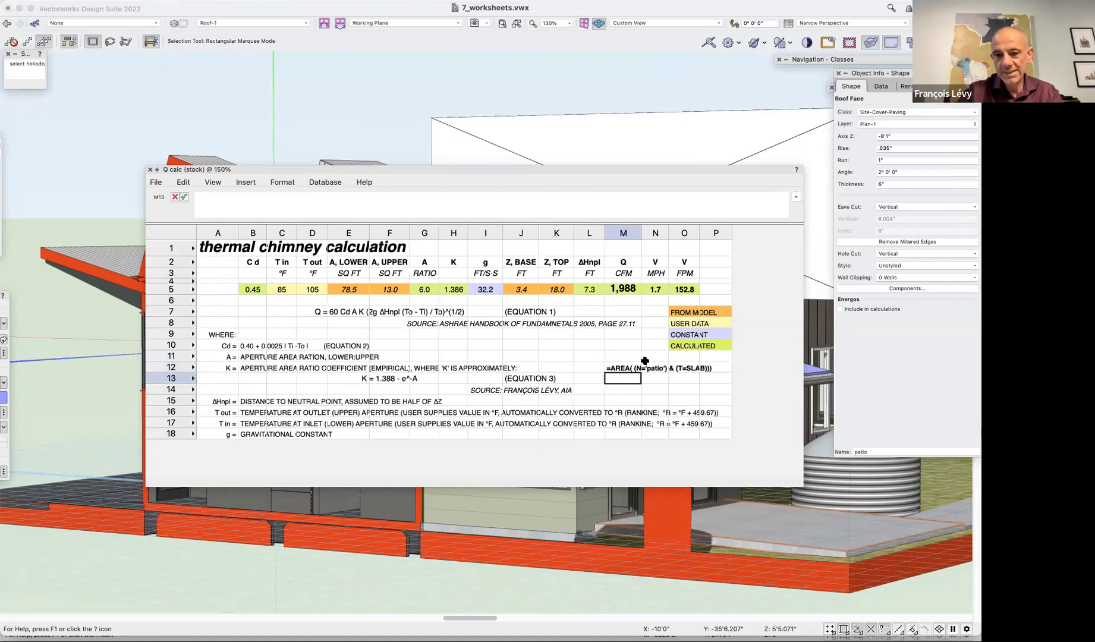
left_click(621, 369)
left_click(334, 199)
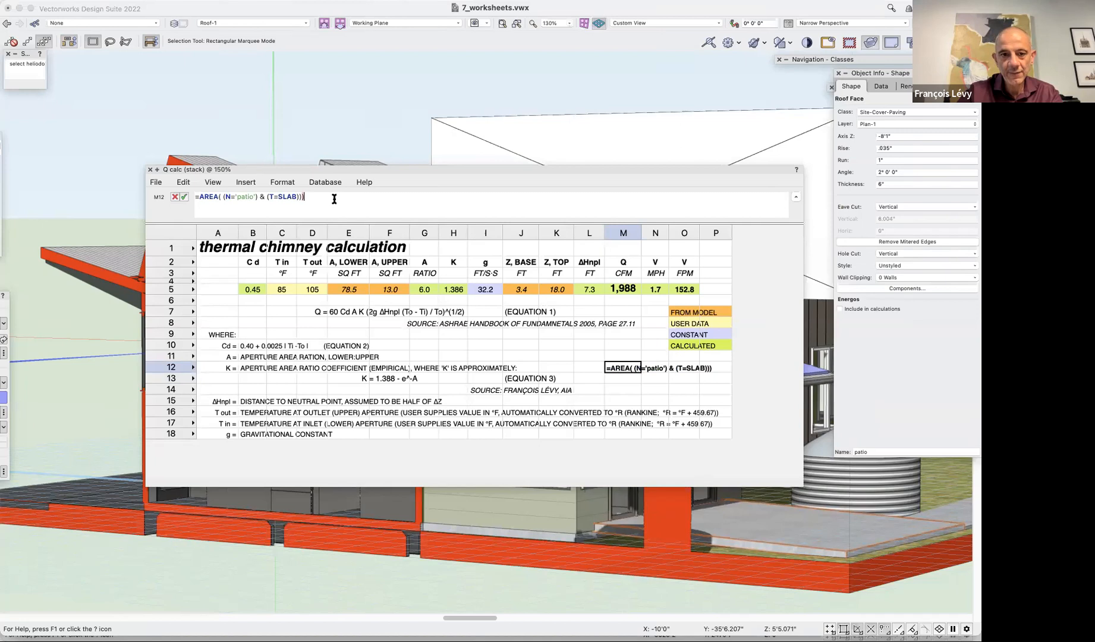
key("BackSpace")
key("Return")
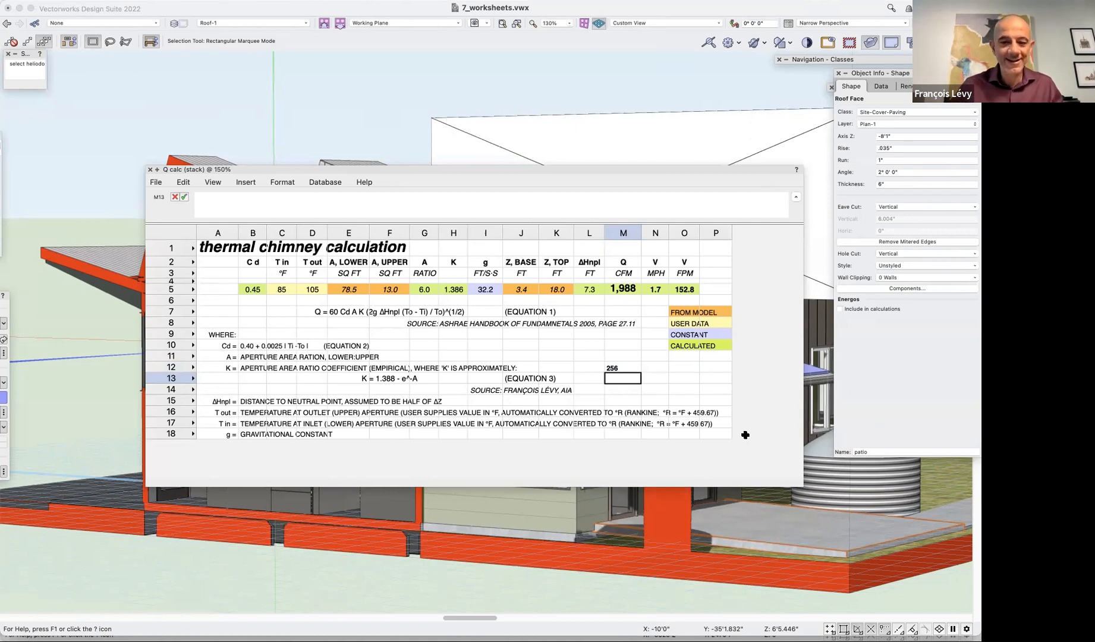
Clear the patio area formula from cell M12 and close the thermal chimney calculation worksheet
left_click(637, 368)
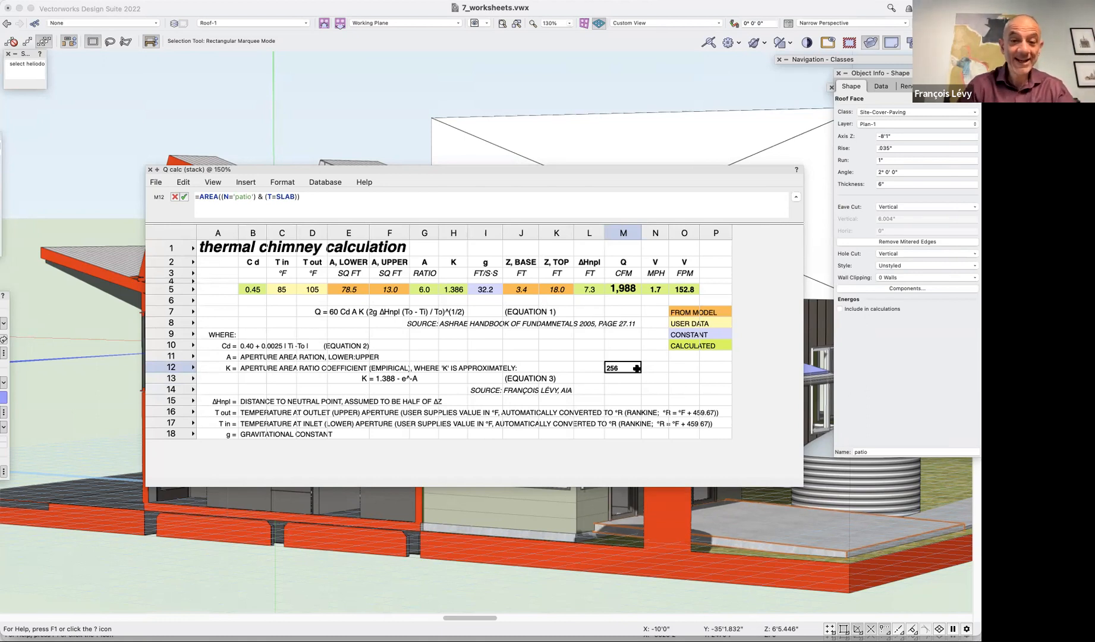
type("\\")
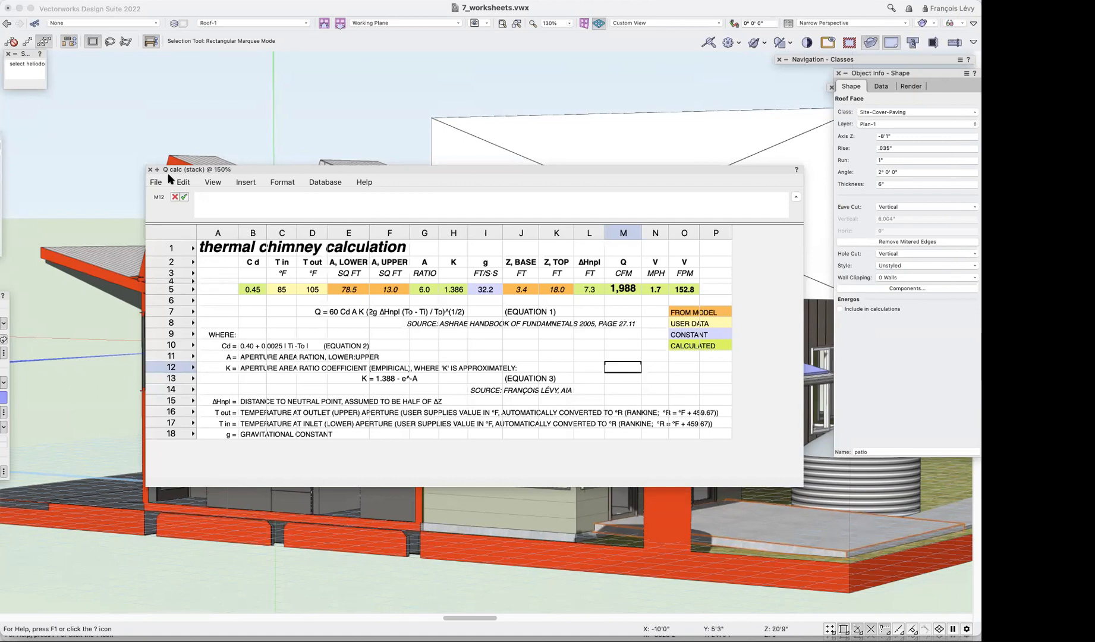
left_click(150, 169)
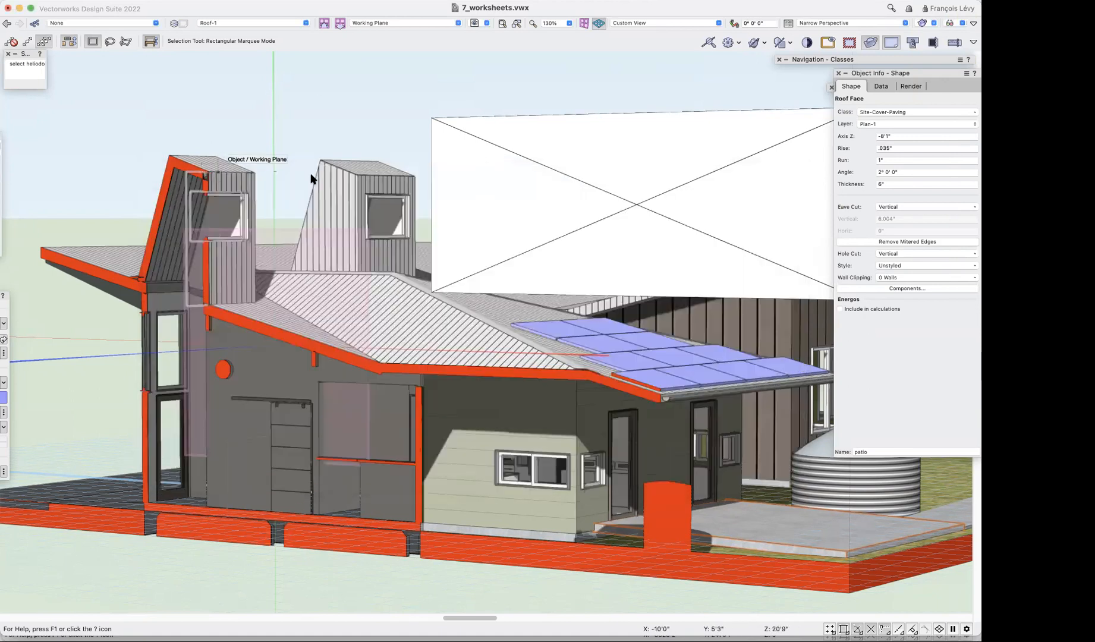
Switch to the document AVWUG 2112.vwx and display its saved view "8 snapping"
left_click(356, 6)
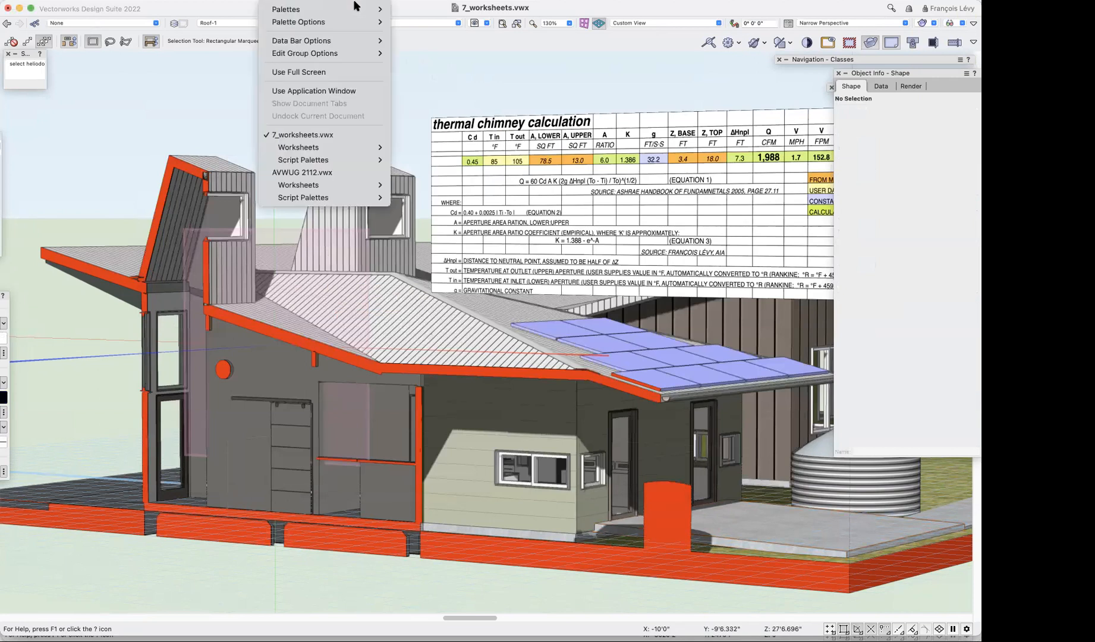
left_click(610, 428)
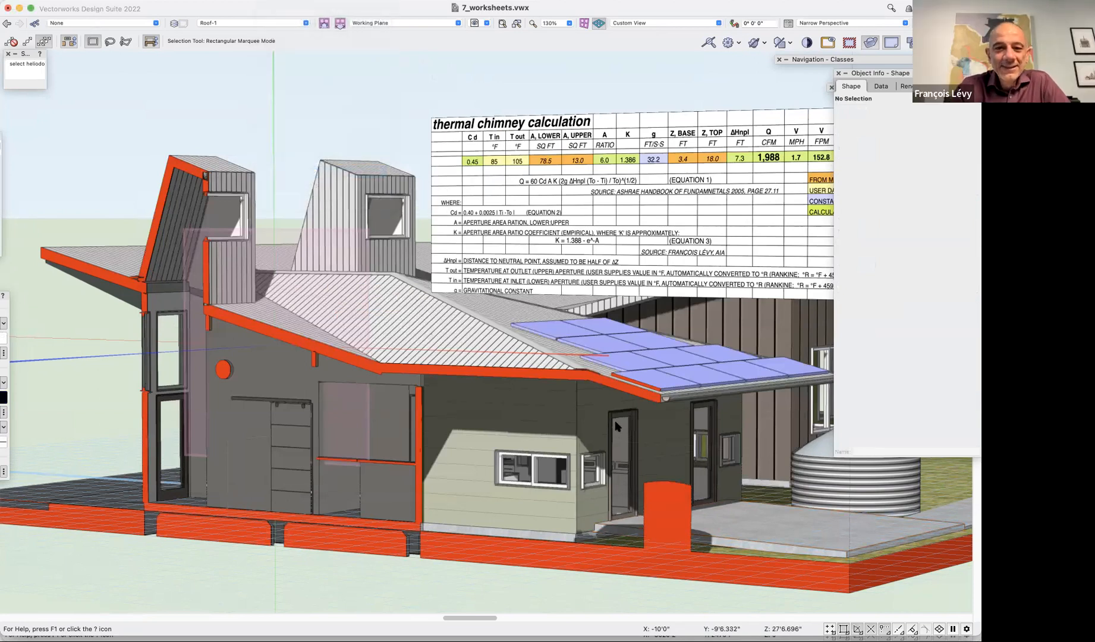
left_click(476, 24)
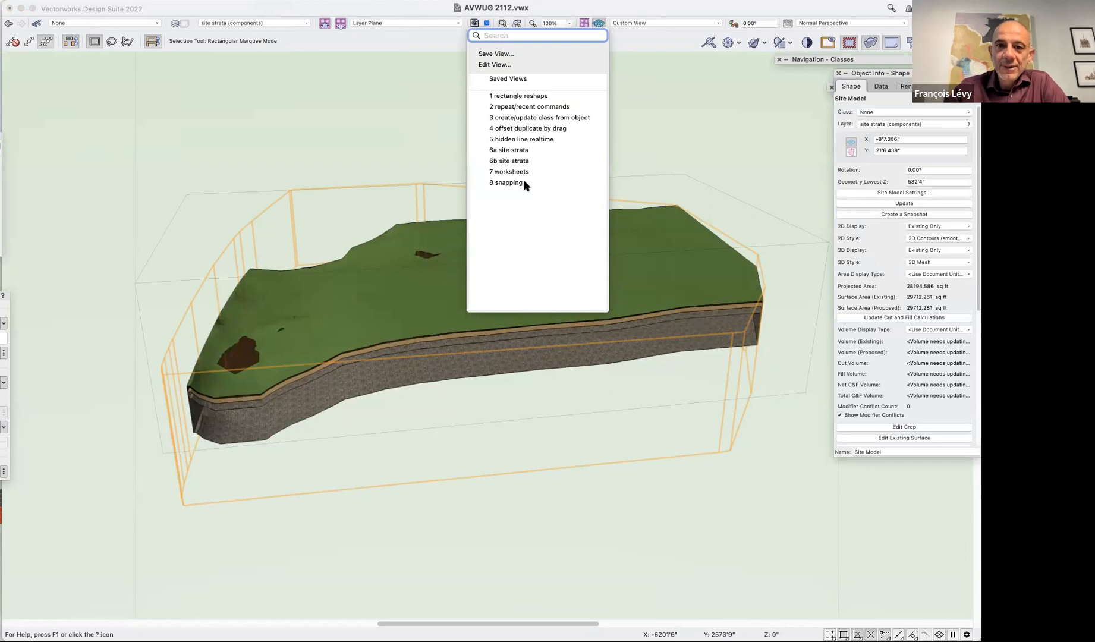
left_click(509, 183)
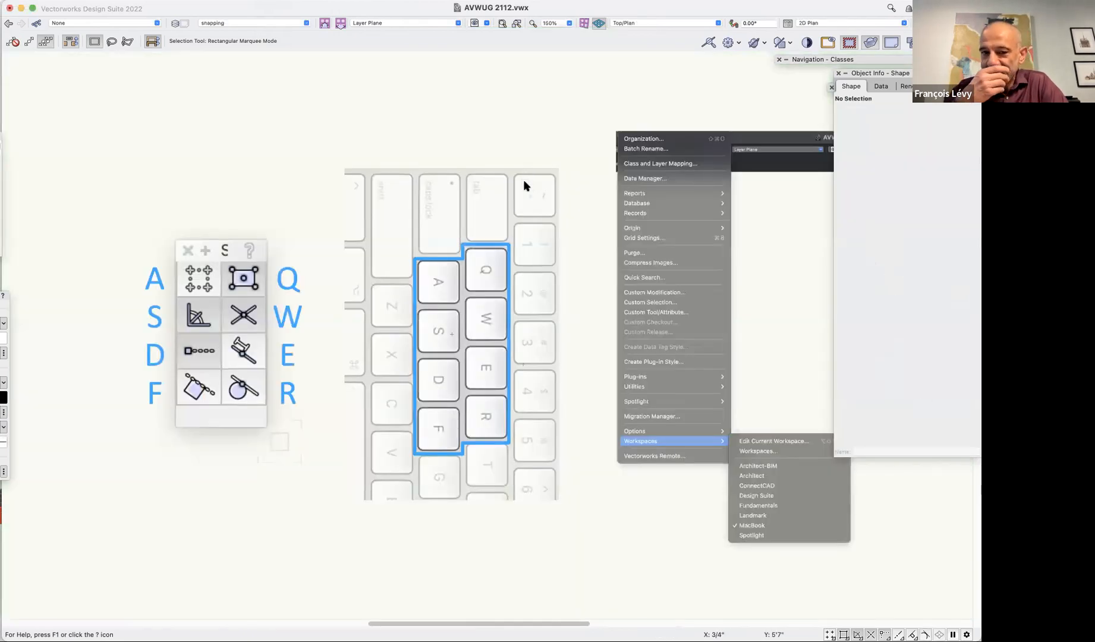
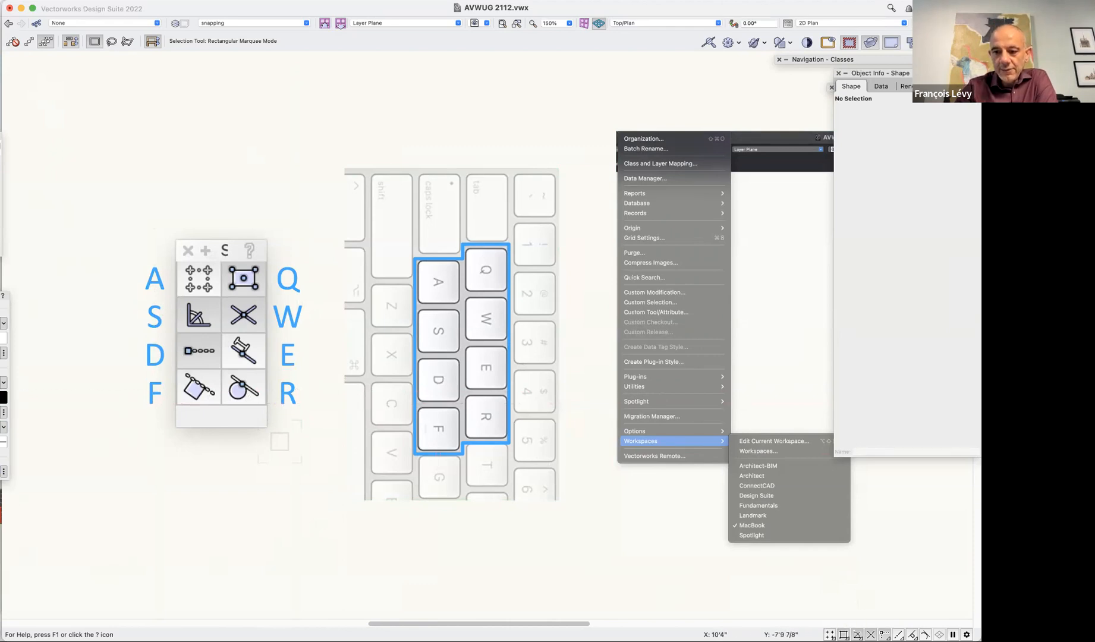
Shorten the drawing window to bring its snapping controls into clear view, and suspend and resume snapping
left_click_drag(980, 640, 974, 615)
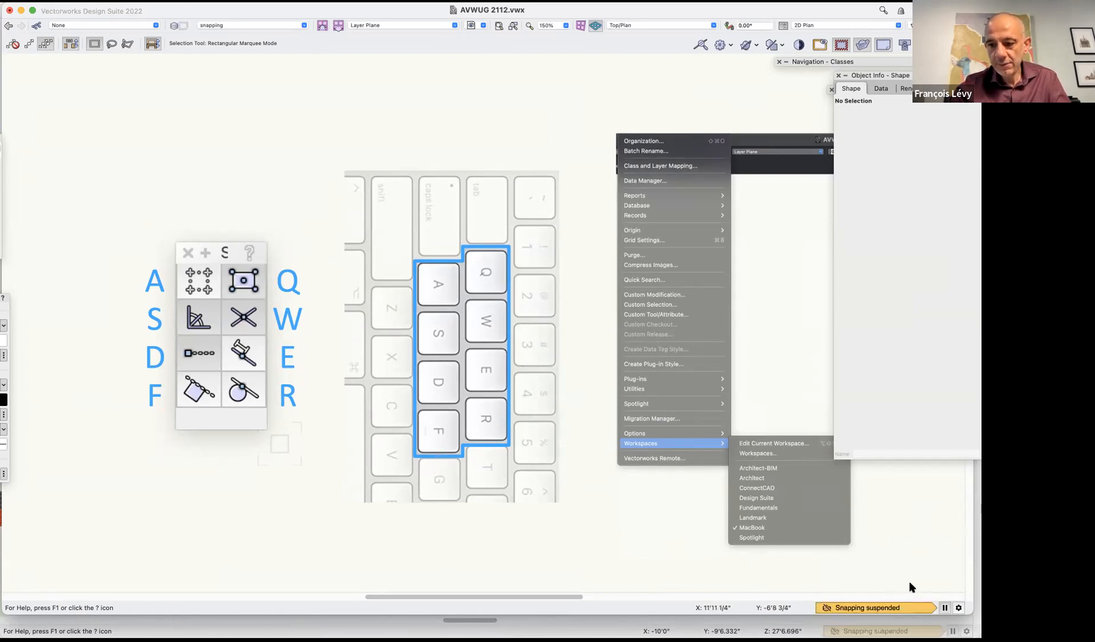
left_click(921, 613)
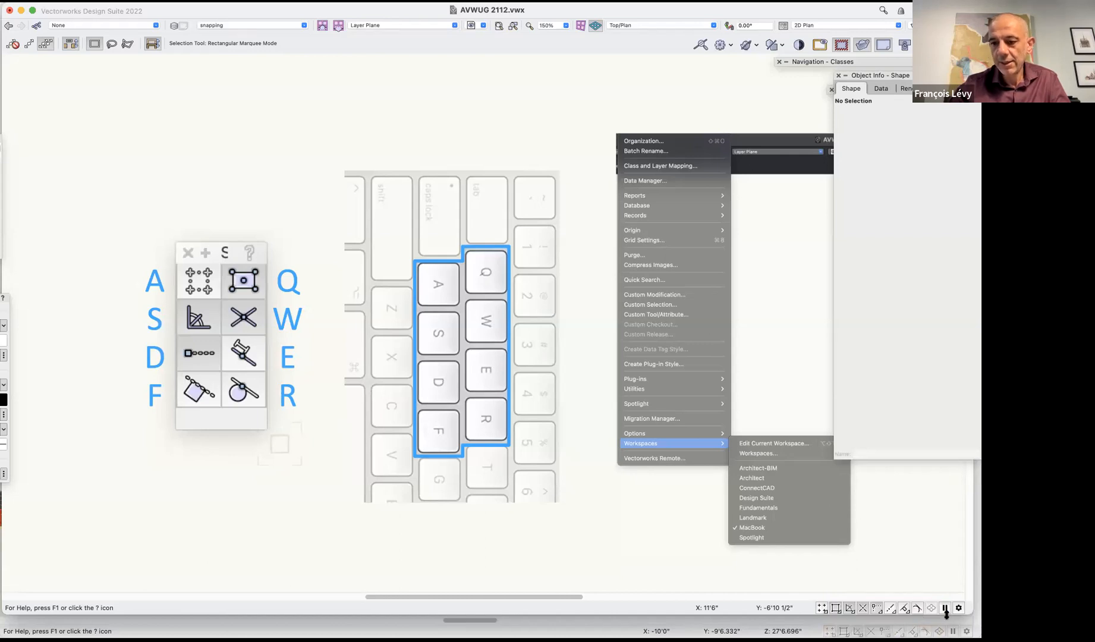
left_click(945, 609)
left_click(946, 610)
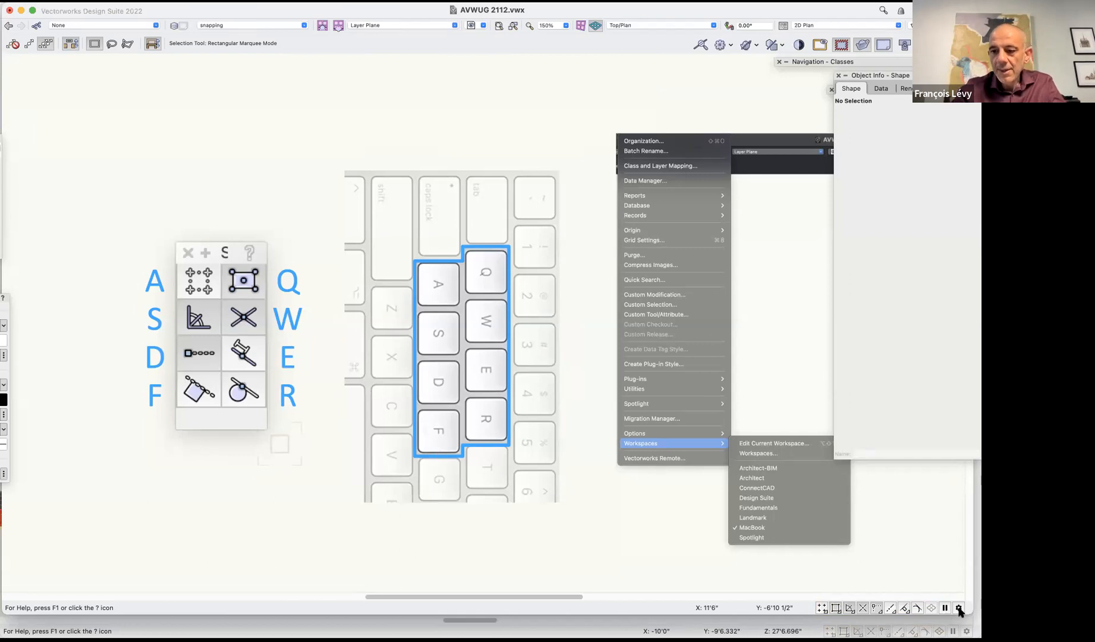
Look over the general snapping settings and open the grid settings of the grid snap
left_click(960, 610)
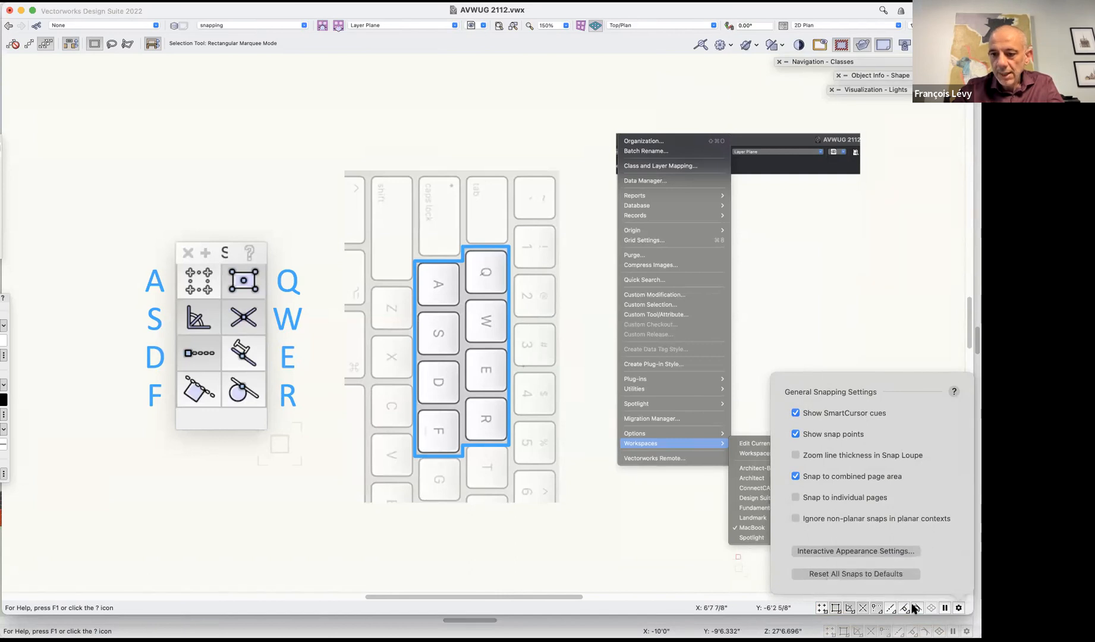
left_click(822, 607)
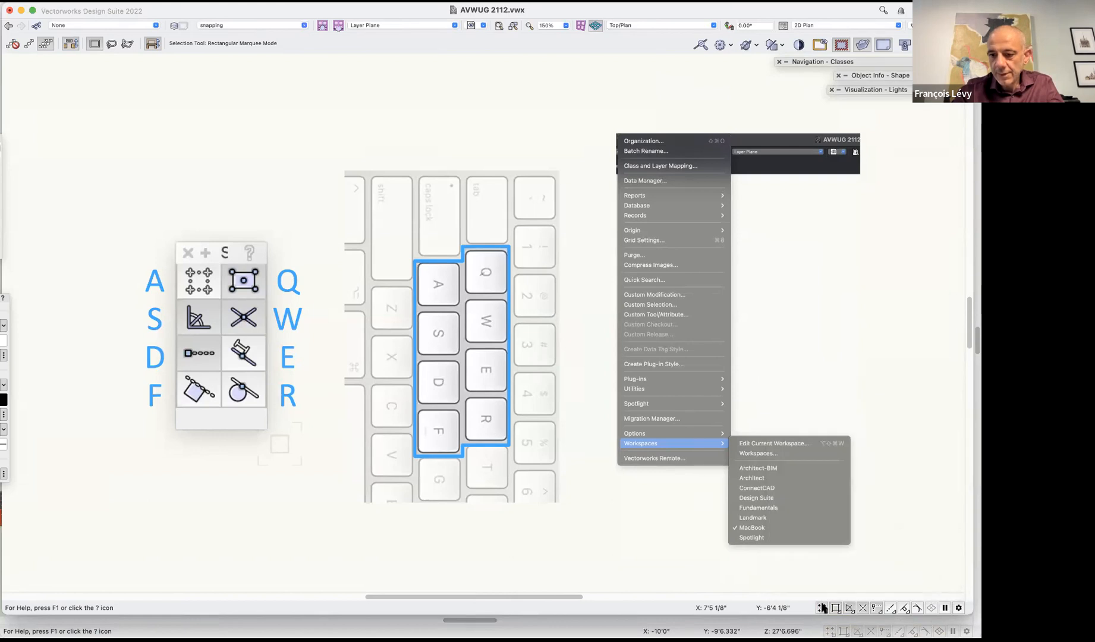
left_click(958, 607)
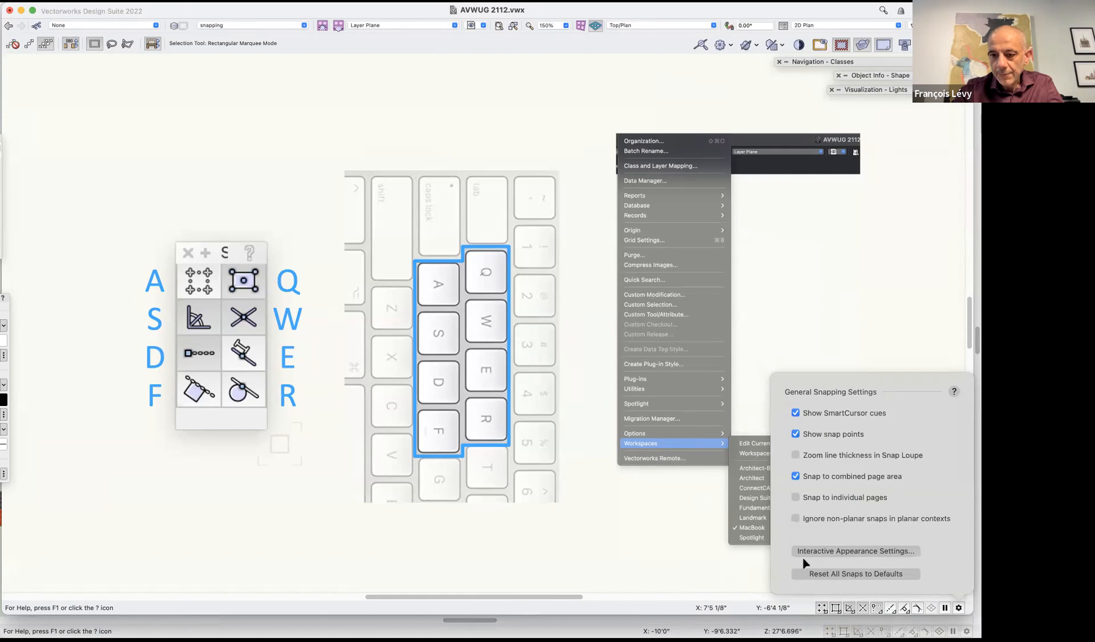
left_click(822, 609)
double_click(821, 609)
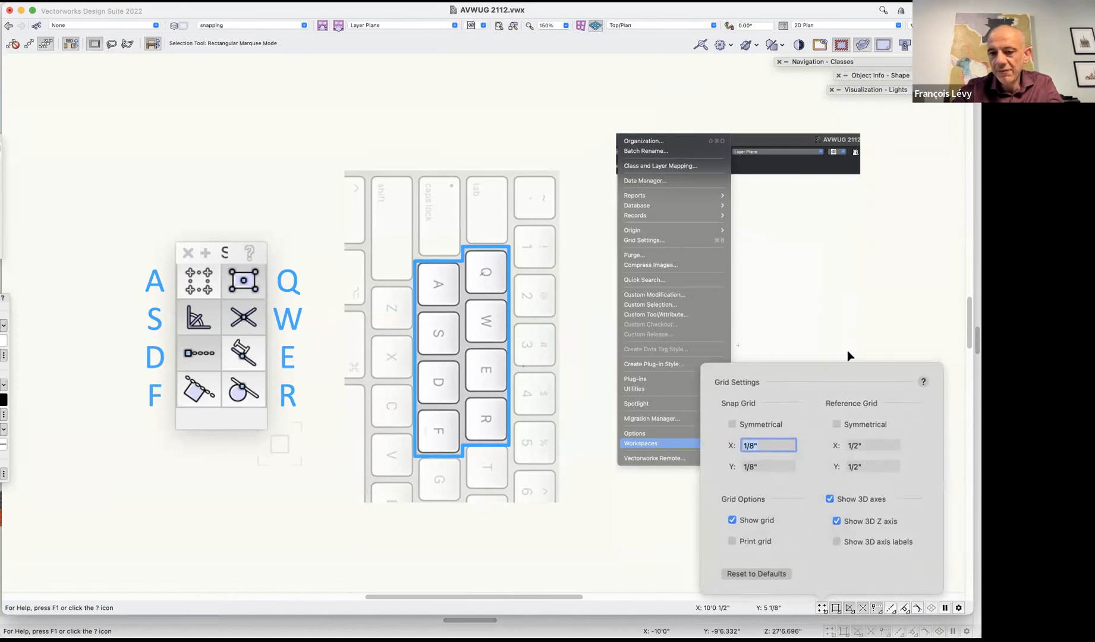
left_click(847, 613)
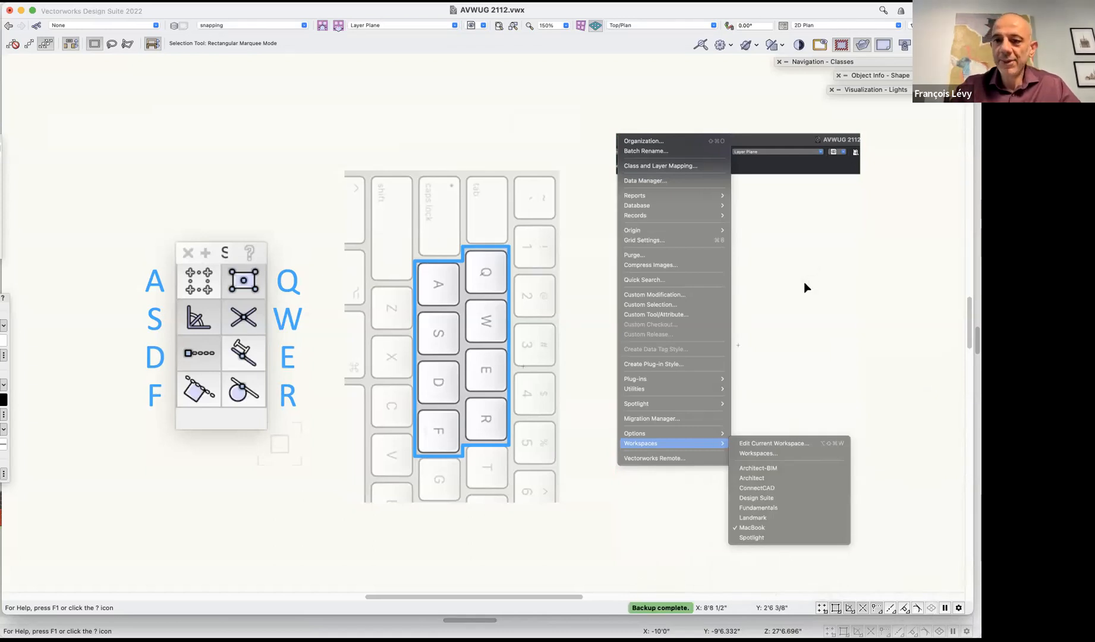
right_click(879, 305)
left_click(874, 227)
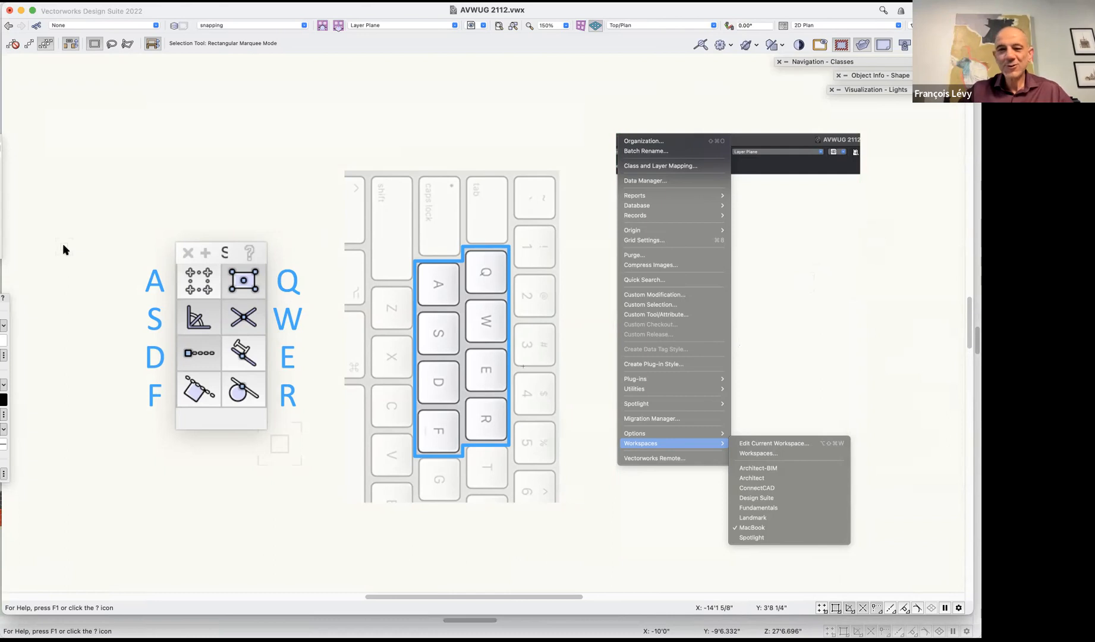
right_click(56, 278)
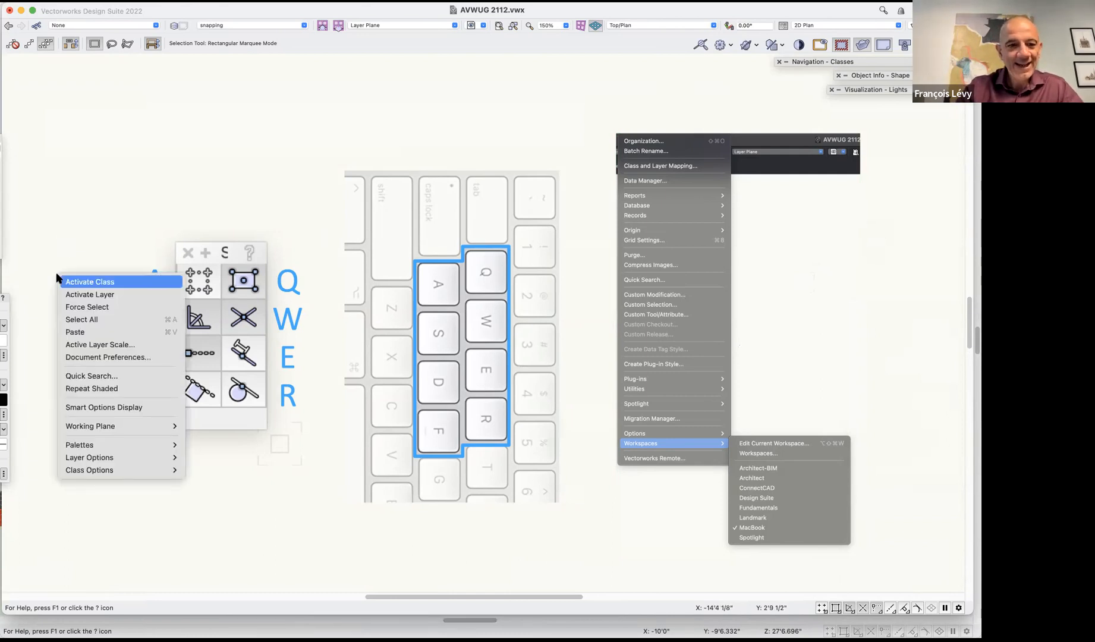
left_click(246, 512)
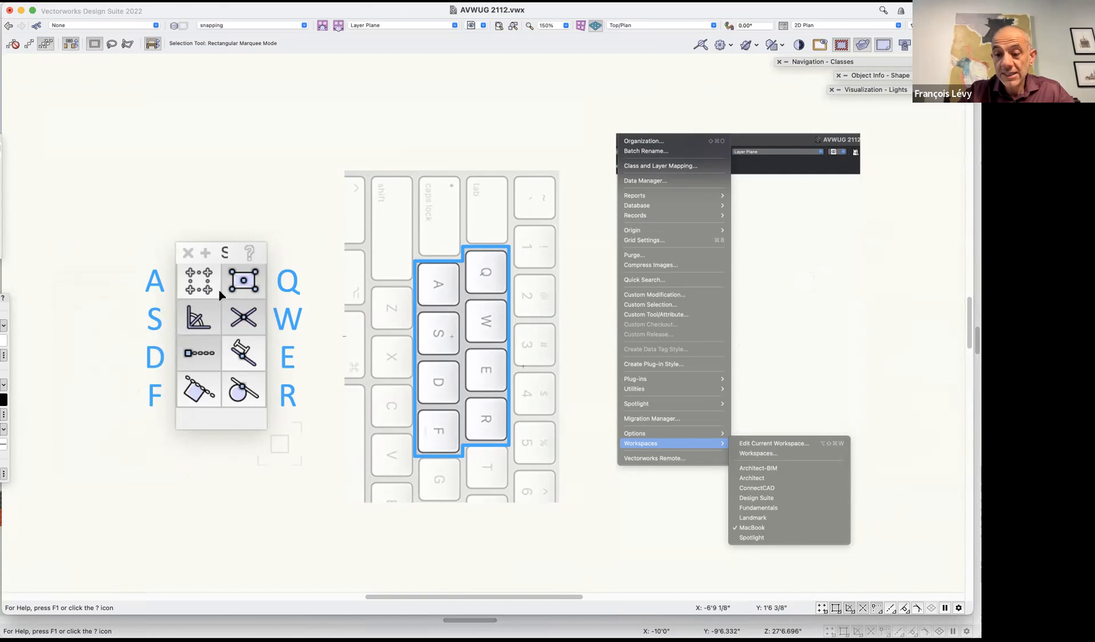
right_click(95, 450)
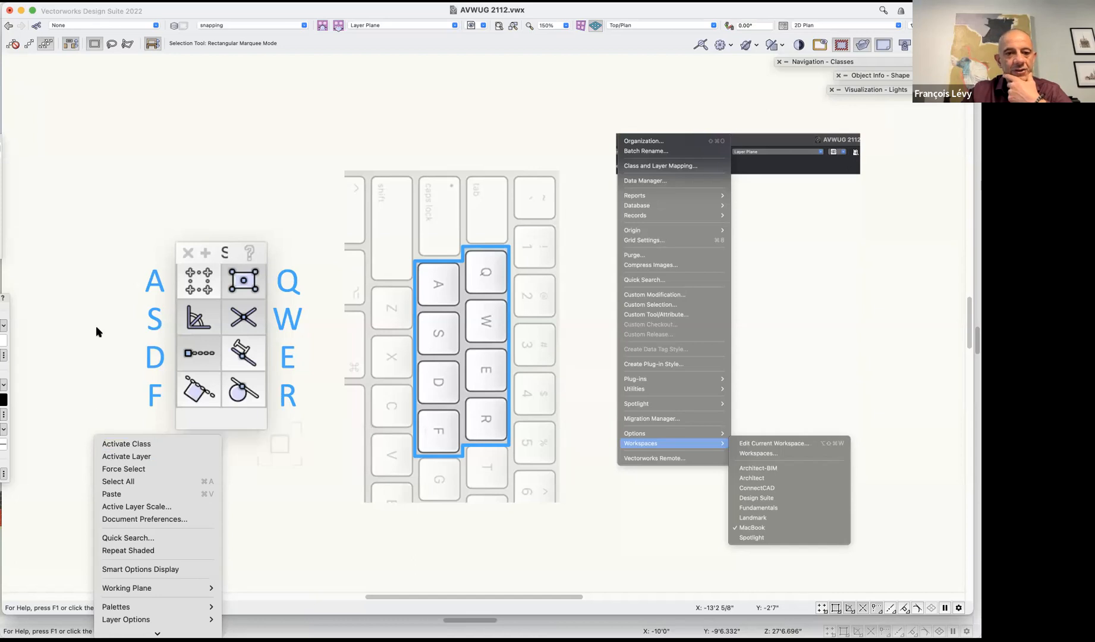
left_click(98, 282)
right_click(87, 231)
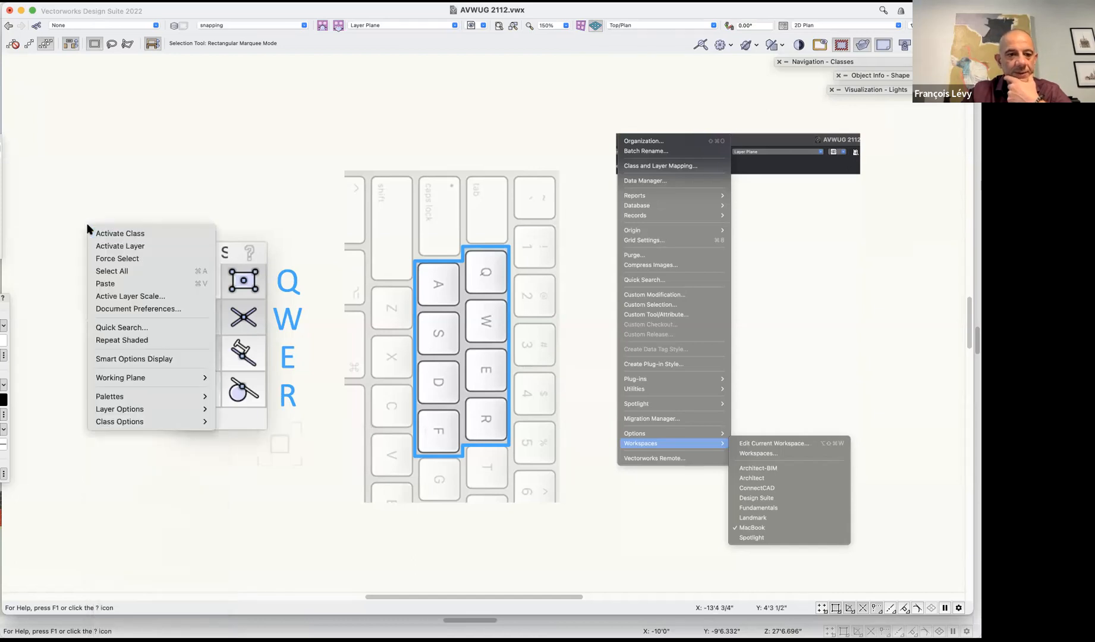
left_click(87, 228)
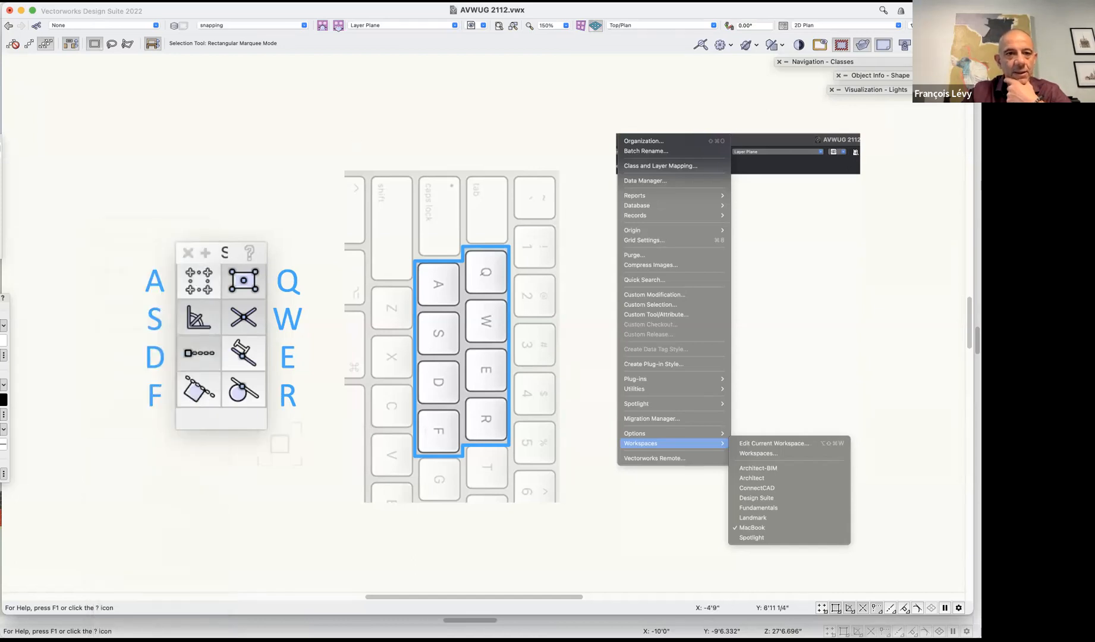
Open the current MacBook workspace for editing, display its keyboard shortcut assignments, and place the editor clear of the snapping palette picture
left_click(221, 2)
mouse_move(237, 394)
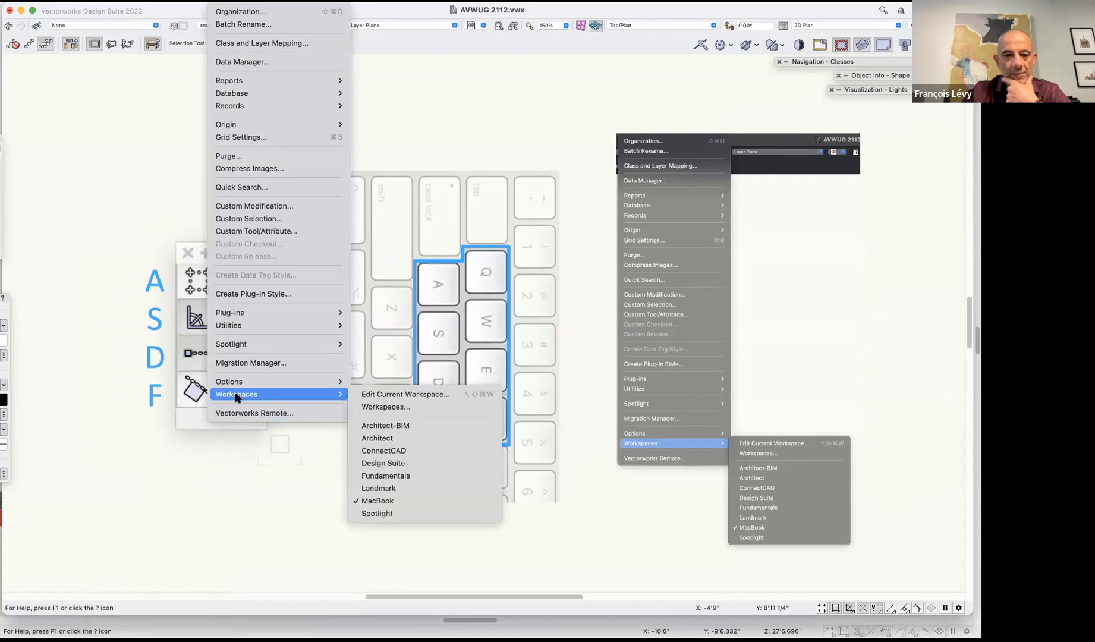
left_click(418, 394)
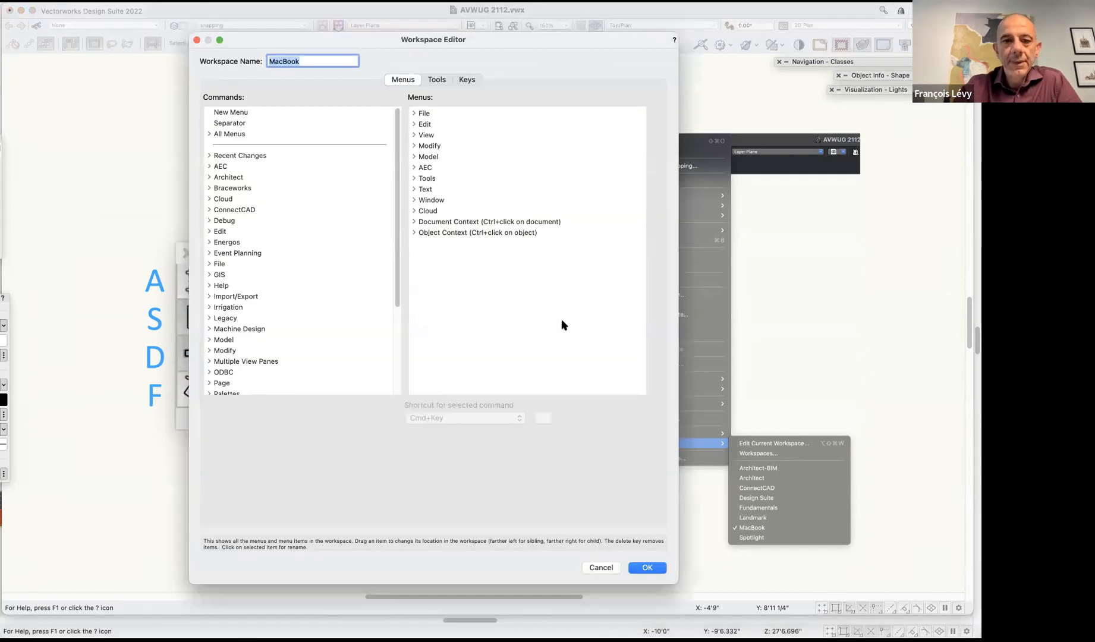
left_click_drag(467, 38, 491, 84)
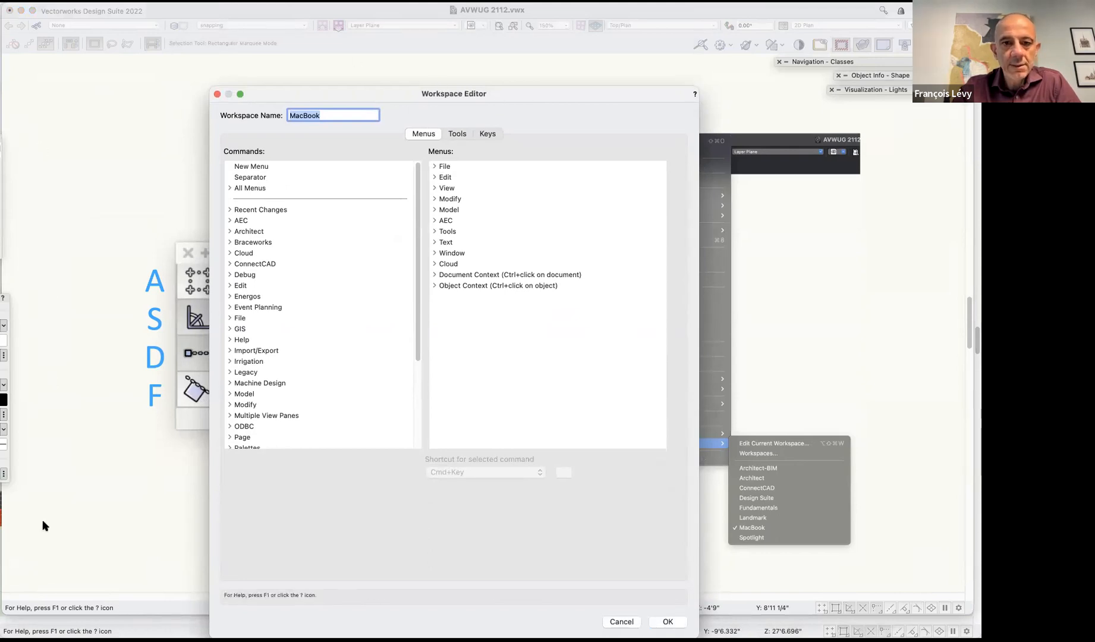
left_click(487, 134)
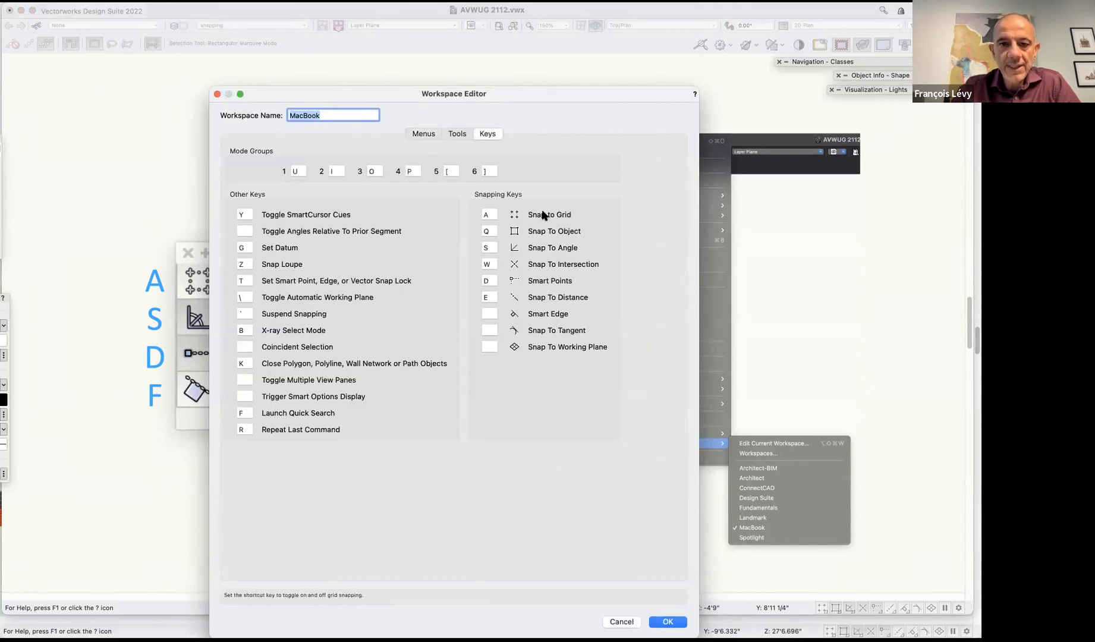
left_click_drag(398, 92, 539, 88)
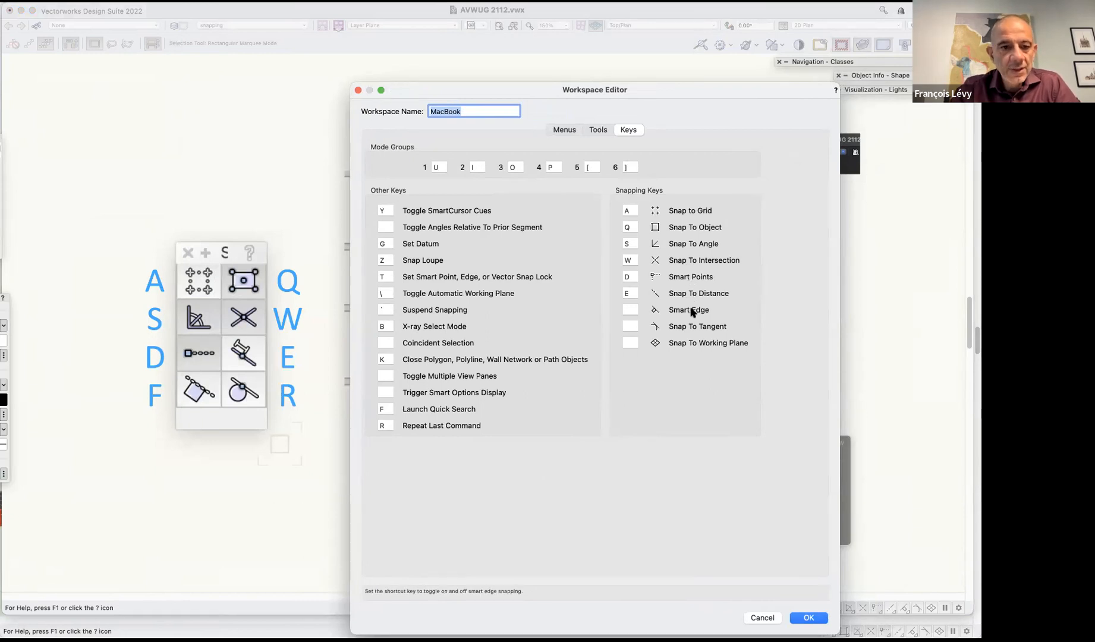
Set the shortcut key for Launch Quick Search to / in the MacBook workspace
left_click(631, 310)
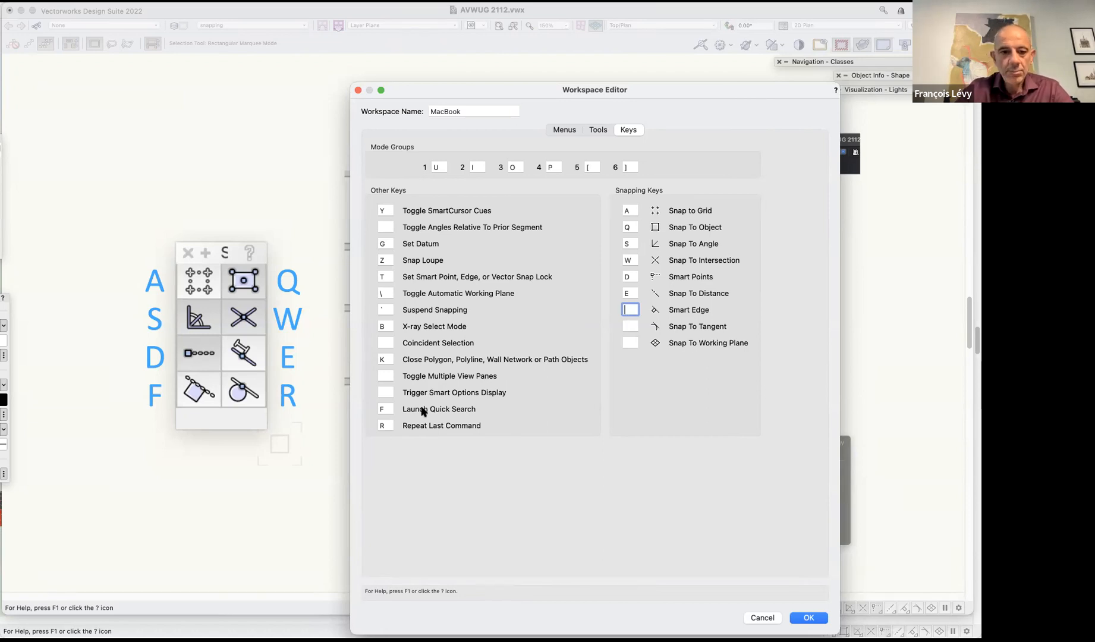
left_click(388, 410)
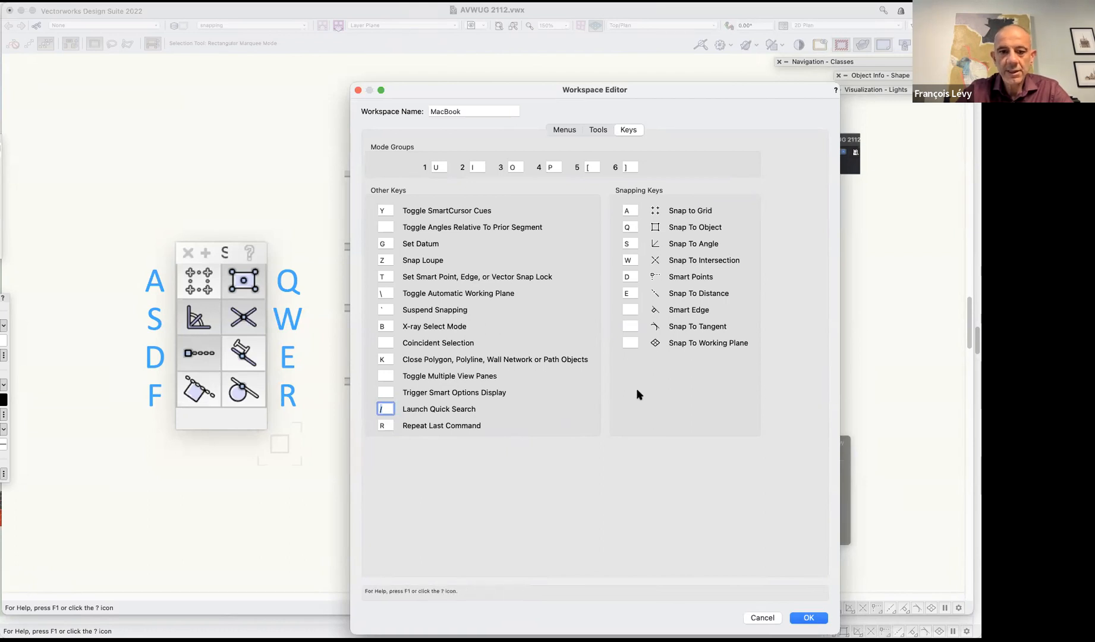
Reassign the shortcut R to Snap To Tangent, and give it back to Repeat Last Command
left_click(631, 326)
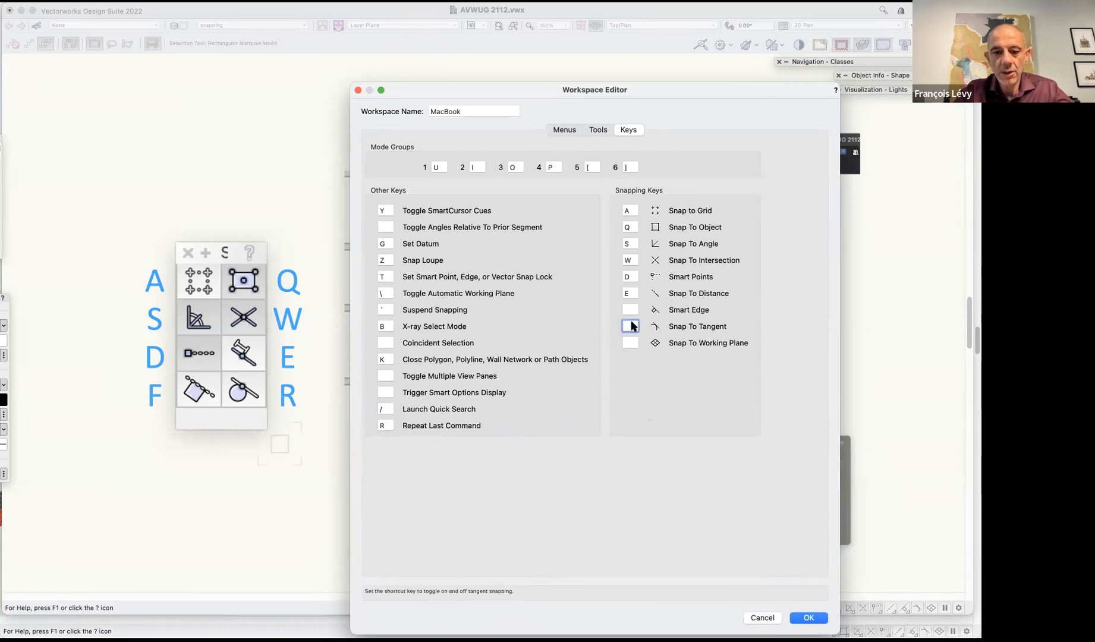
type("r")
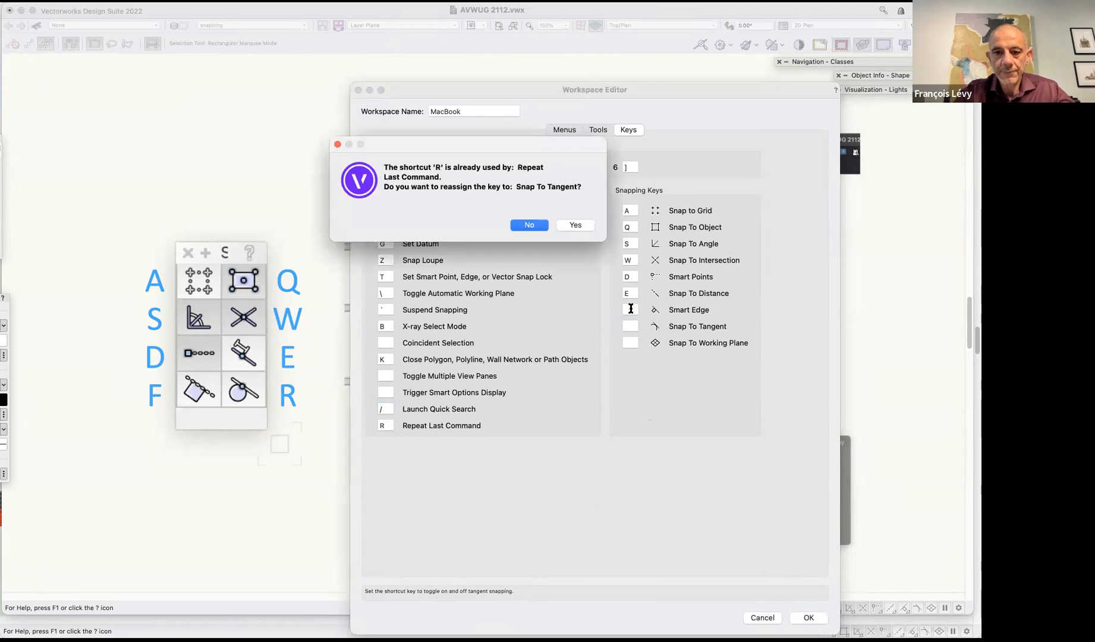
left_click(571, 224)
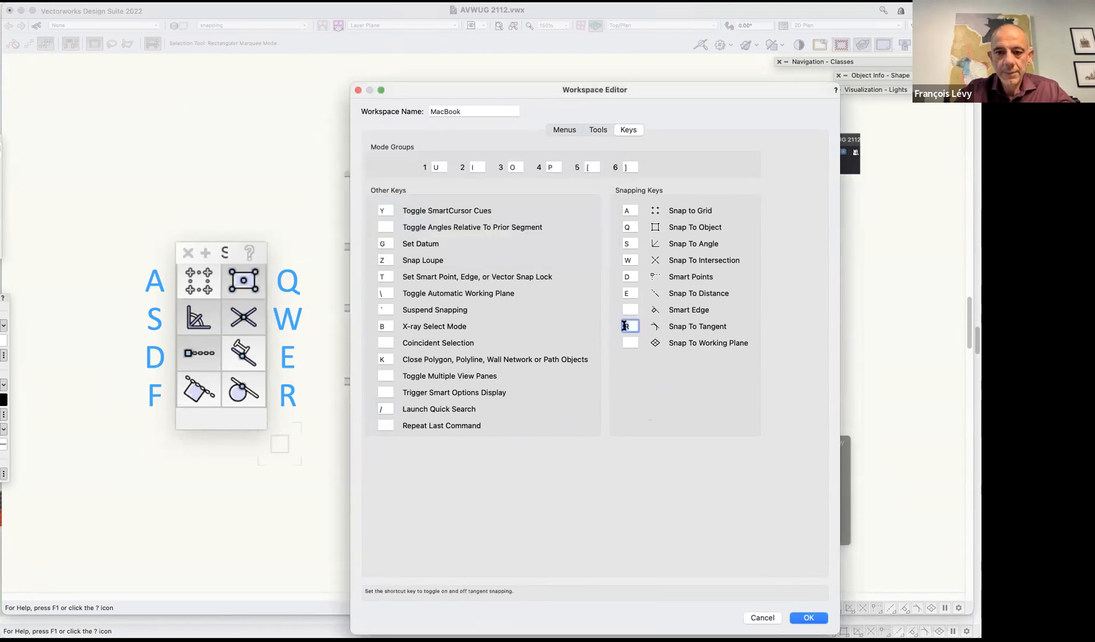
left_click(382, 425)
type("r")
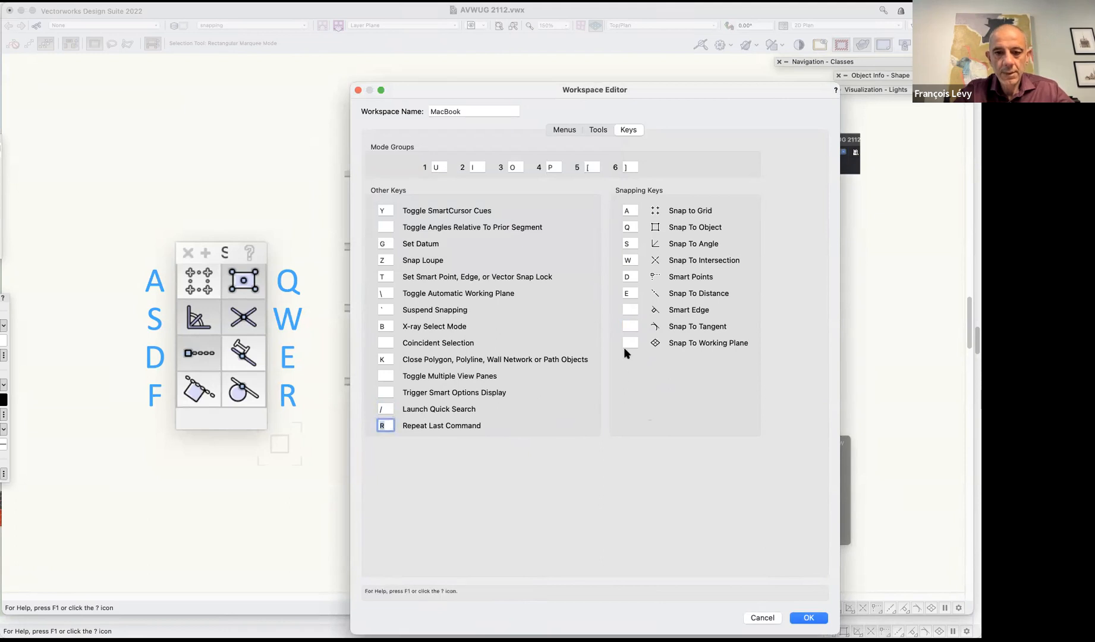
Assign the shortcut F to Smart Edge snapping and save the modified MacBook workspace
left_click(629, 310)
type("f")
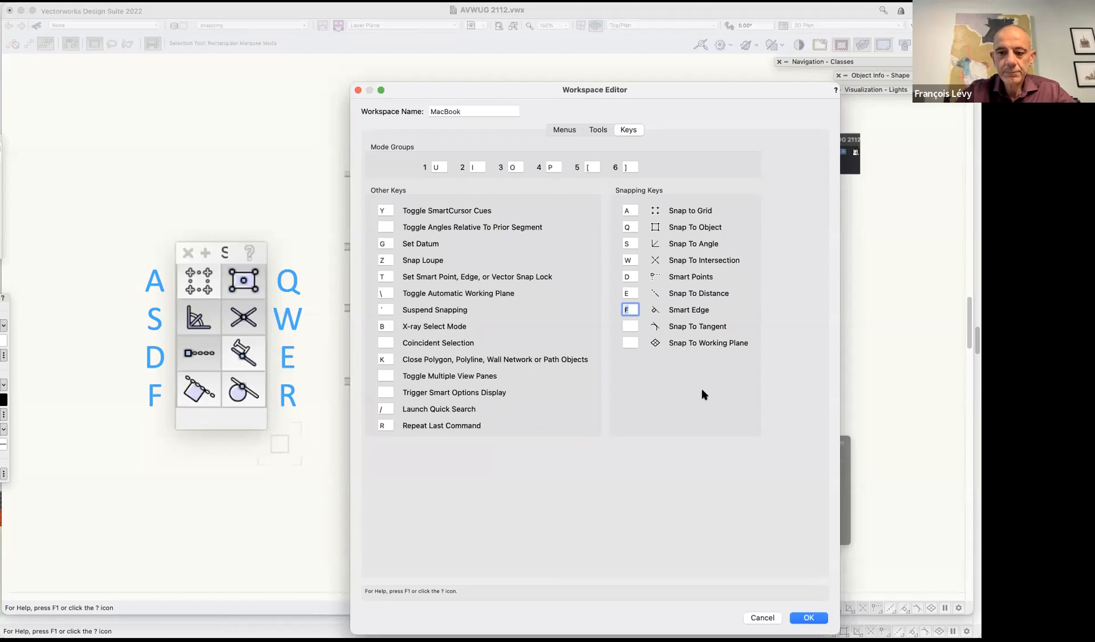
left_click(820, 623)
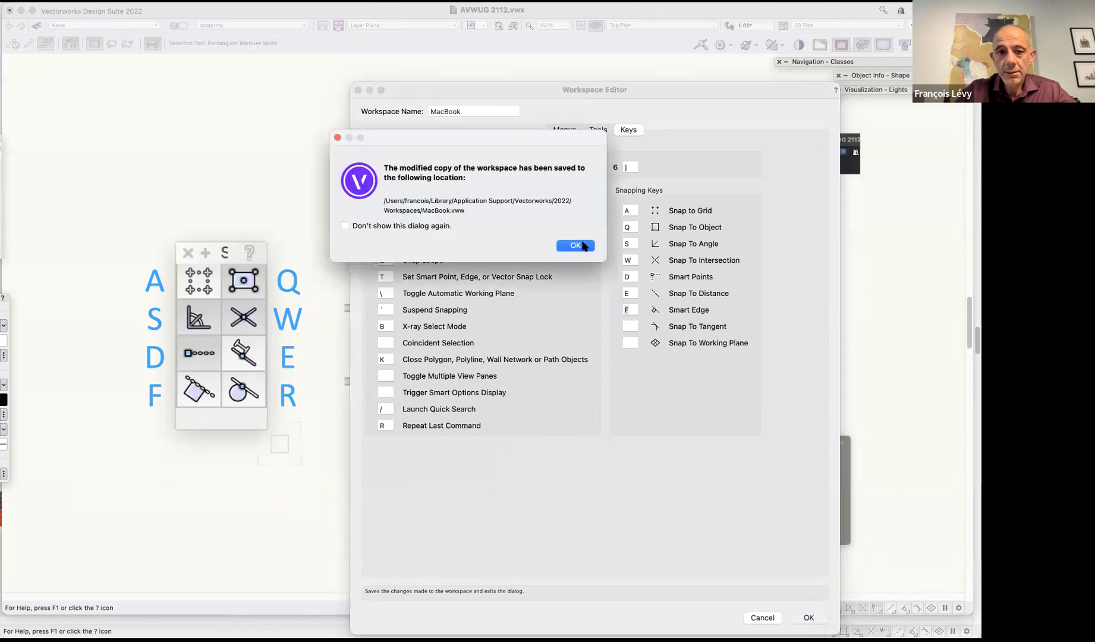
left_click(575, 246)
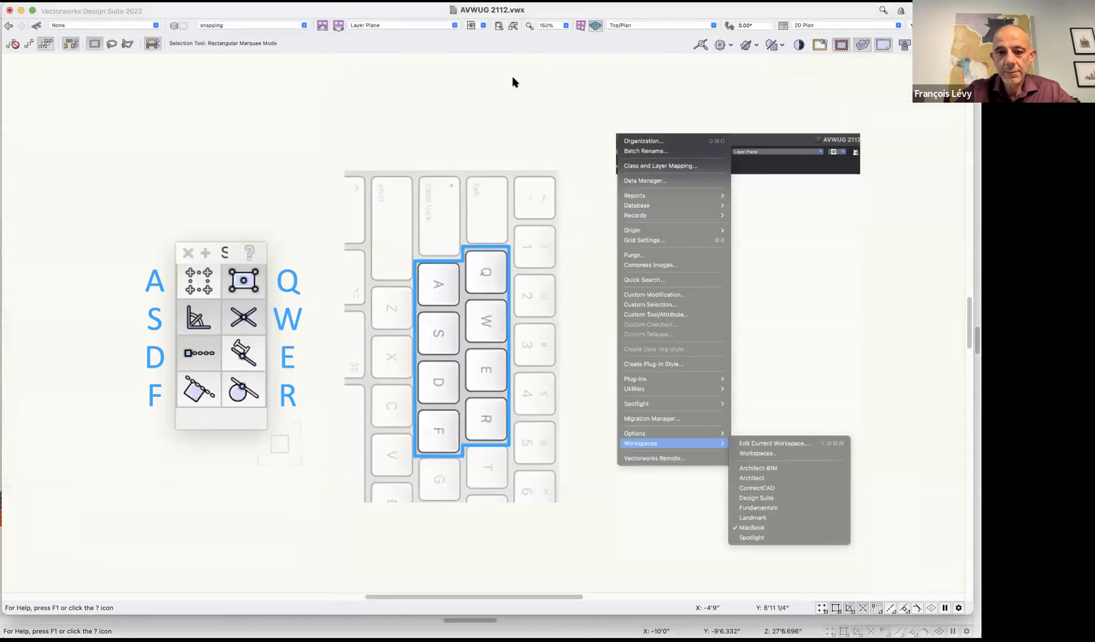